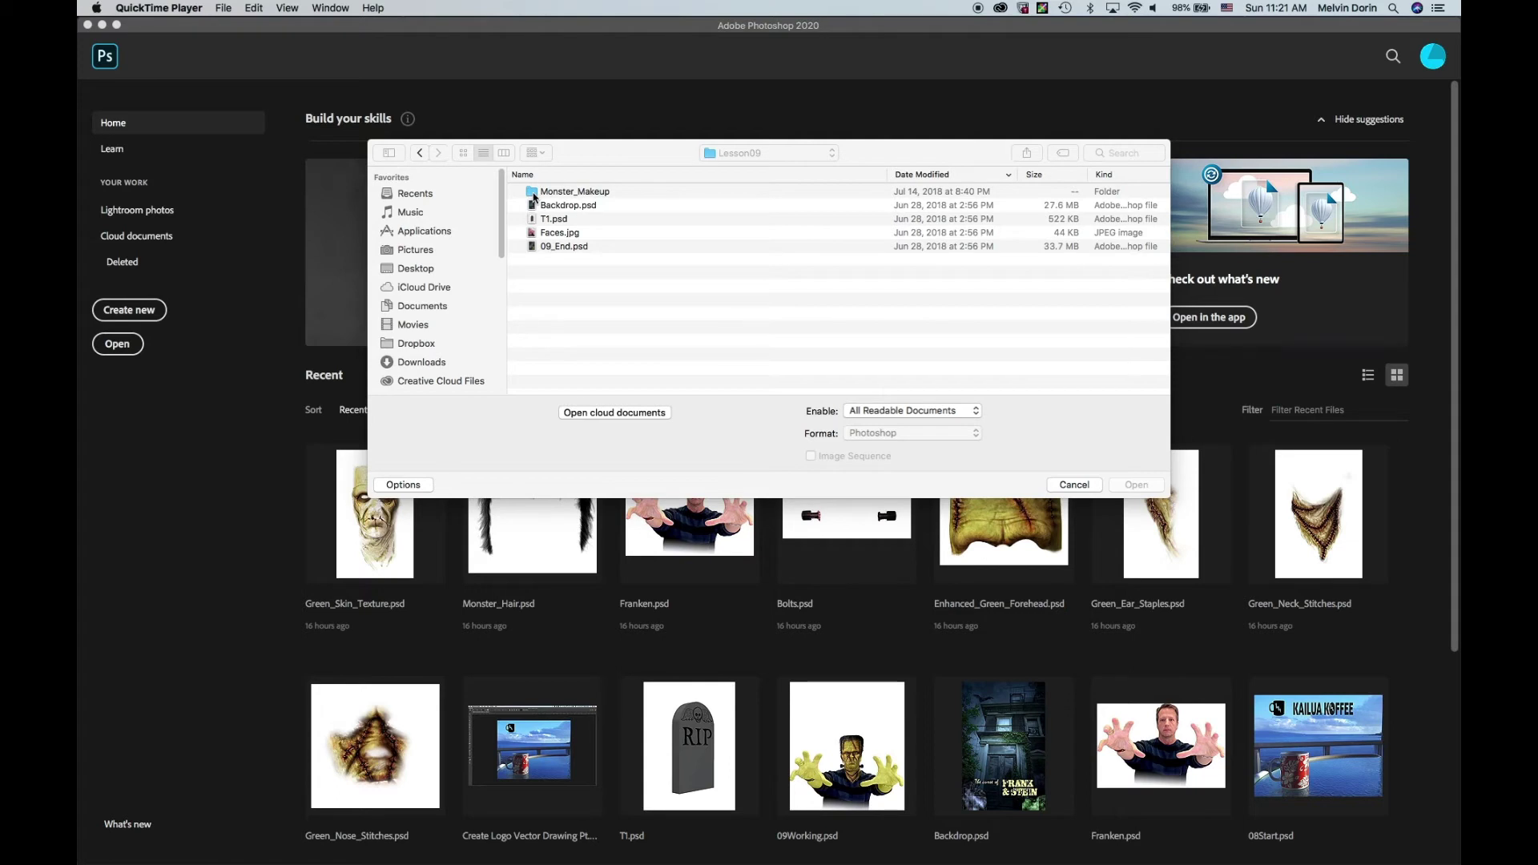
Step: Open all eight PSD files from the Monster_Makeup folder at once
double_click(534, 193)
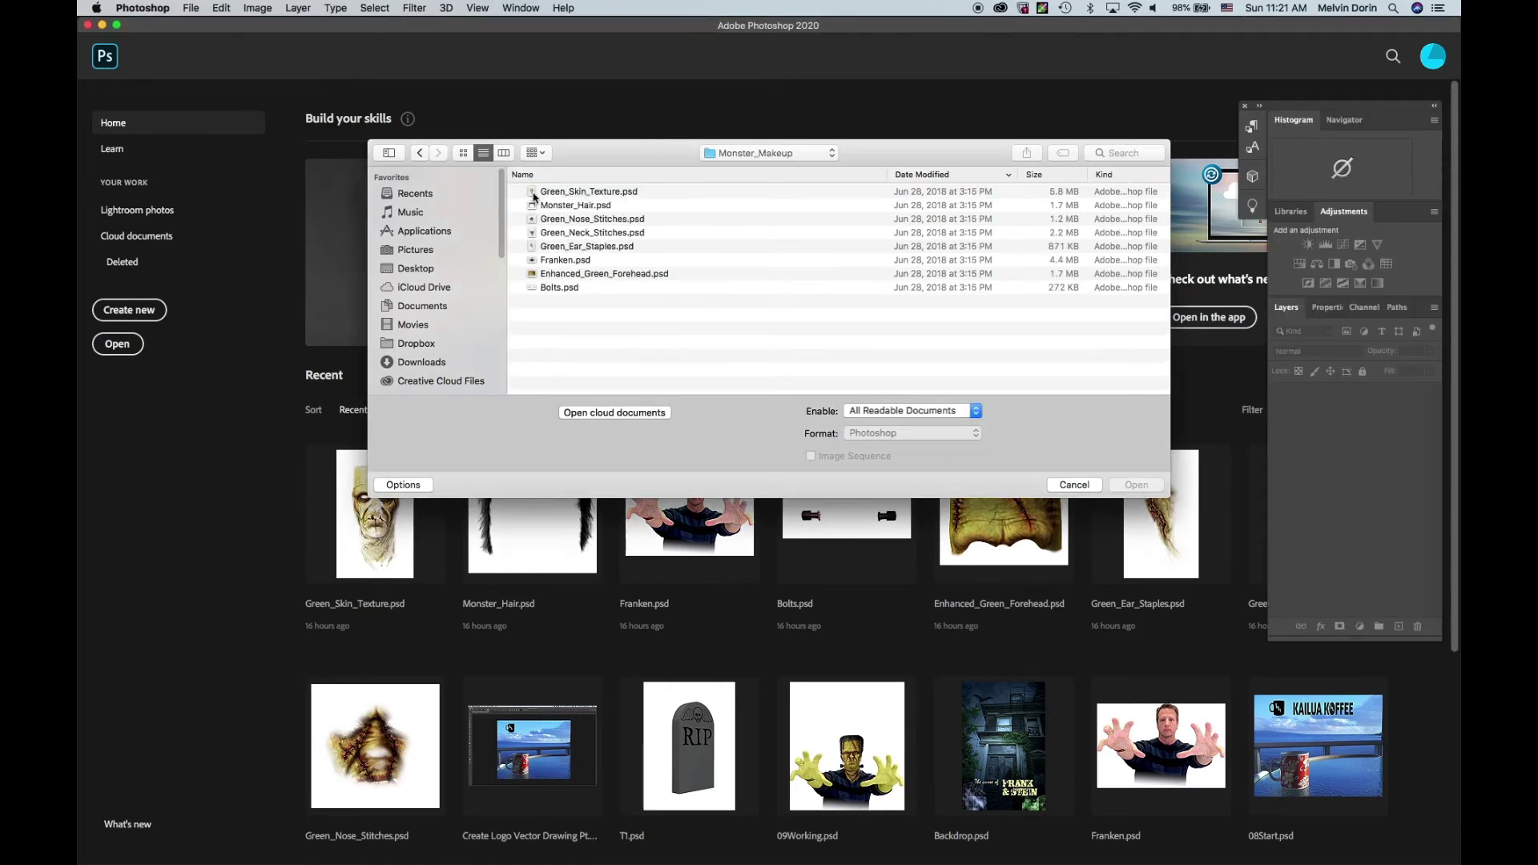
left_click_drag(655, 197, 684, 290)
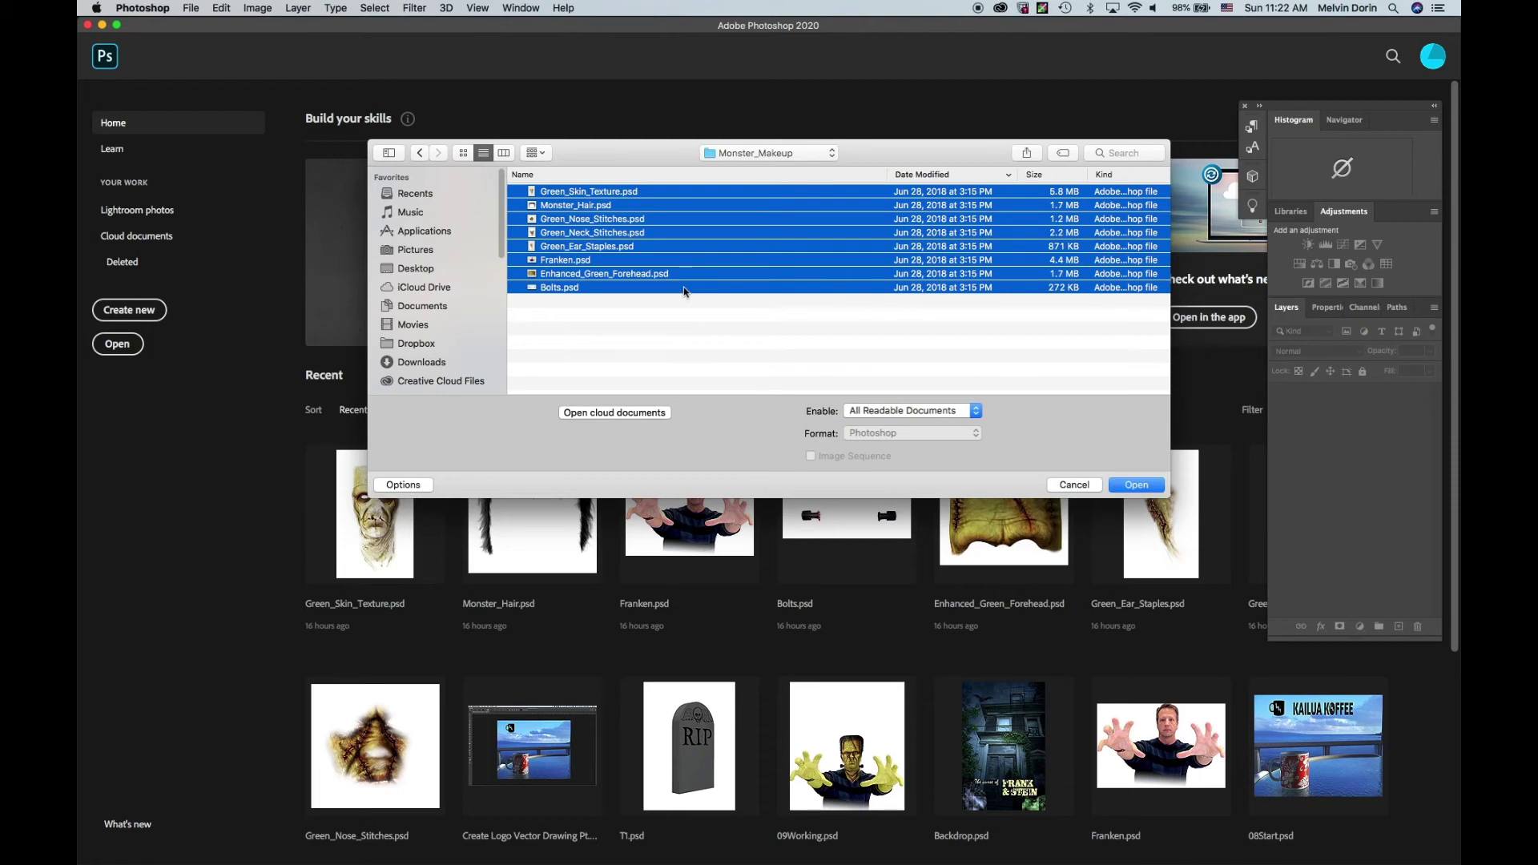
left_click(1138, 487)
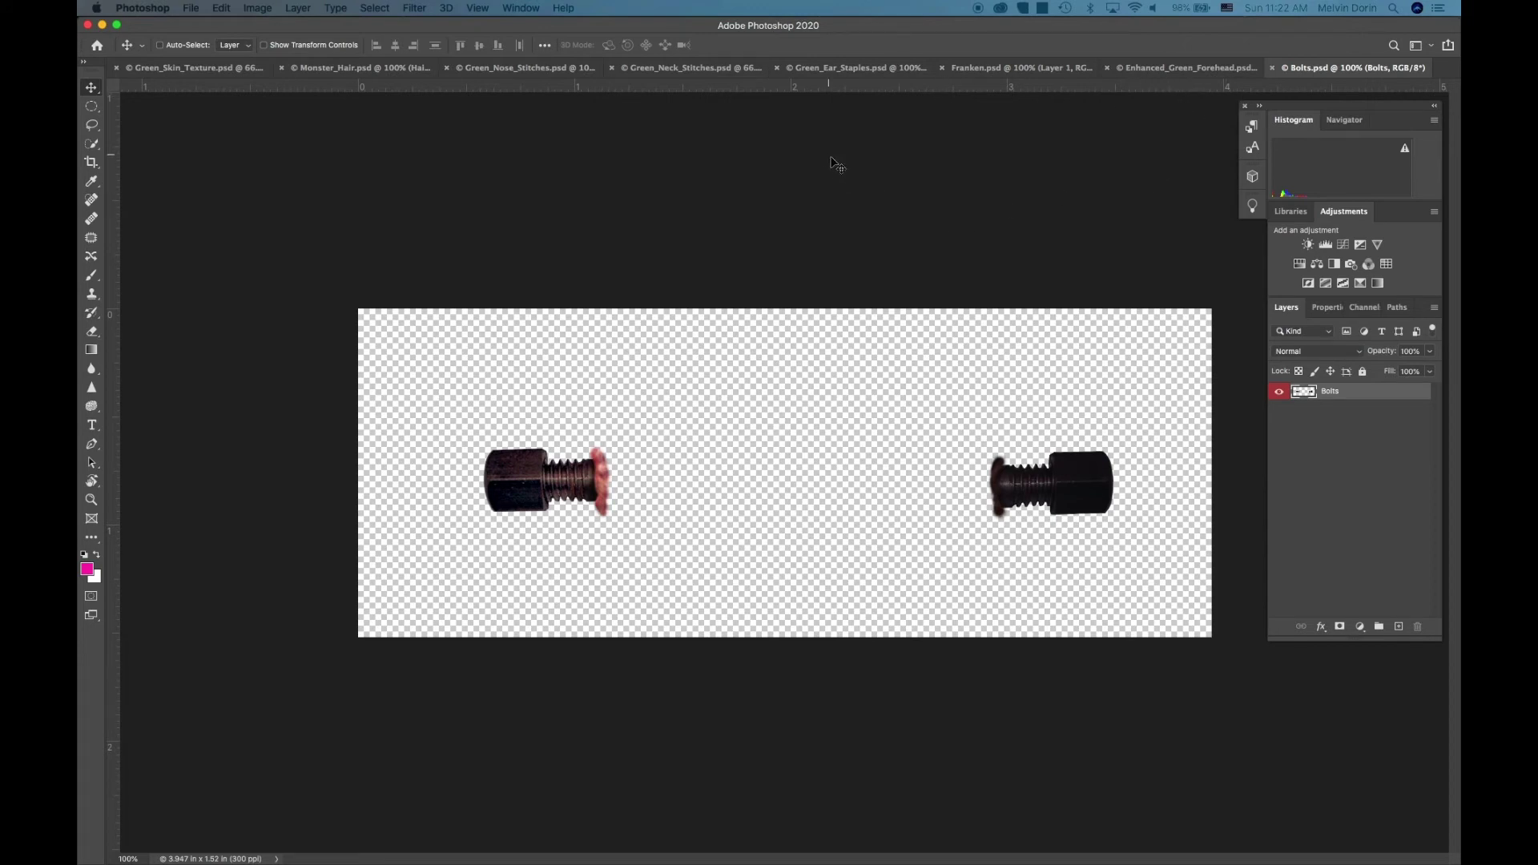
Step: Go to Window > Arrange to tile all eight makeup documents vertically
left_click(520, 9)
mouse_move(528, 29)
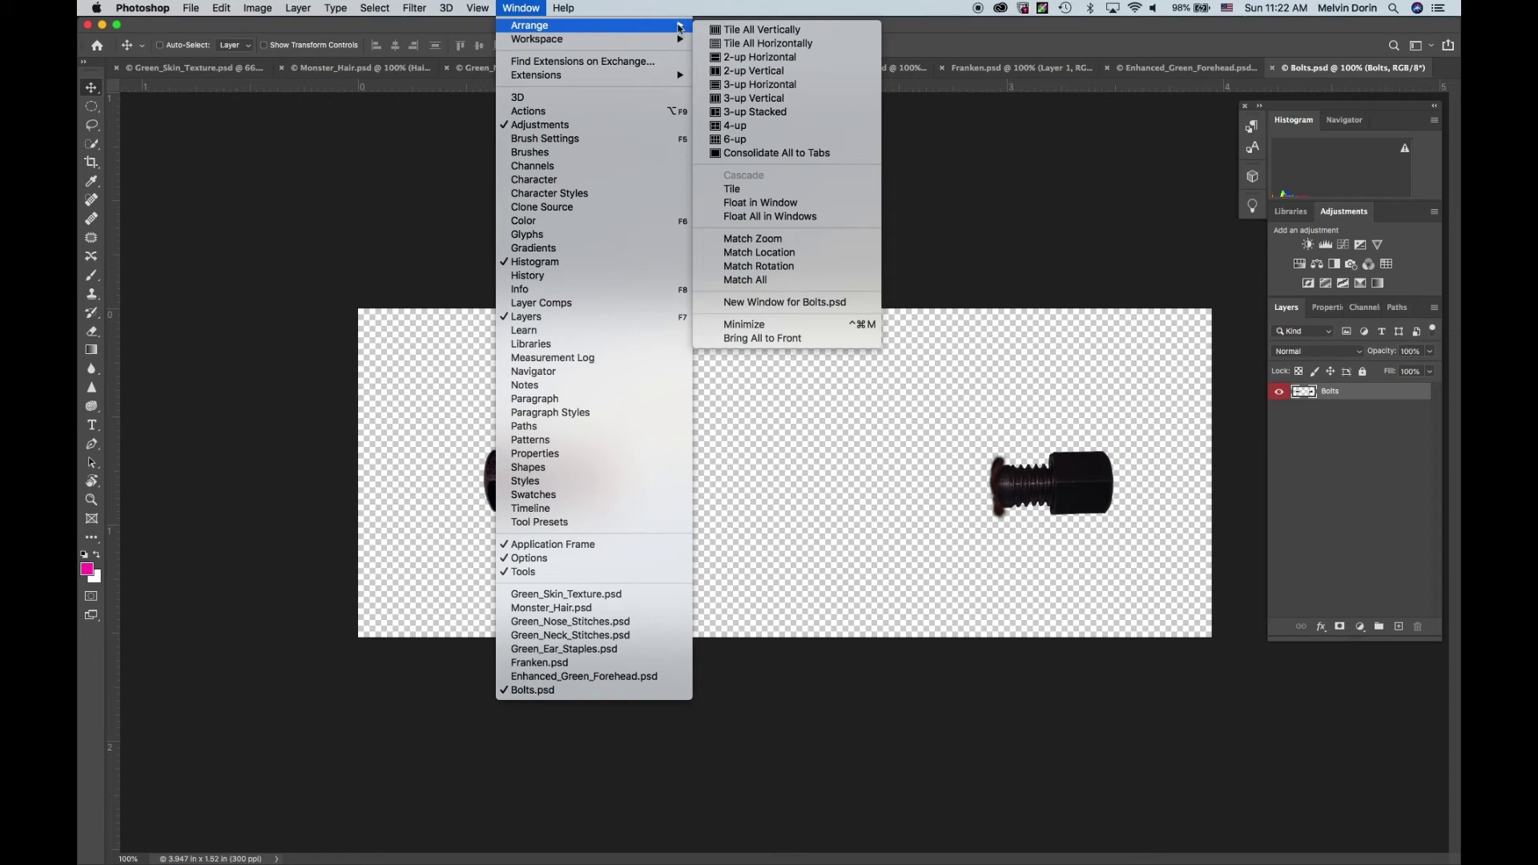
Step: Tile all documents vertically, then rename Franken.psd's Layer 1 to 'Franken'
left_click(751, 30)
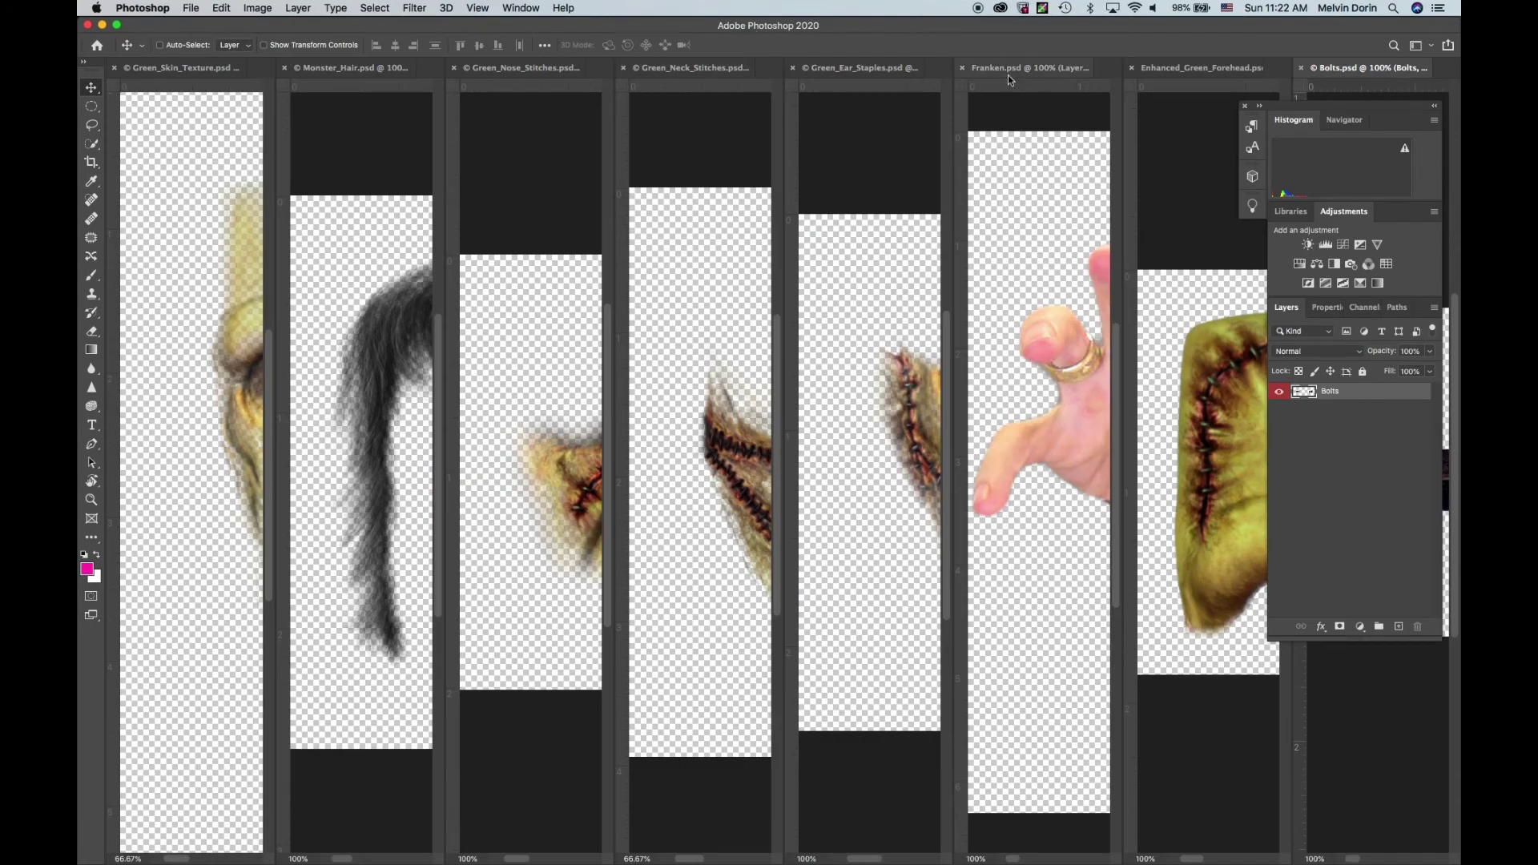
left_click(1012, 110)
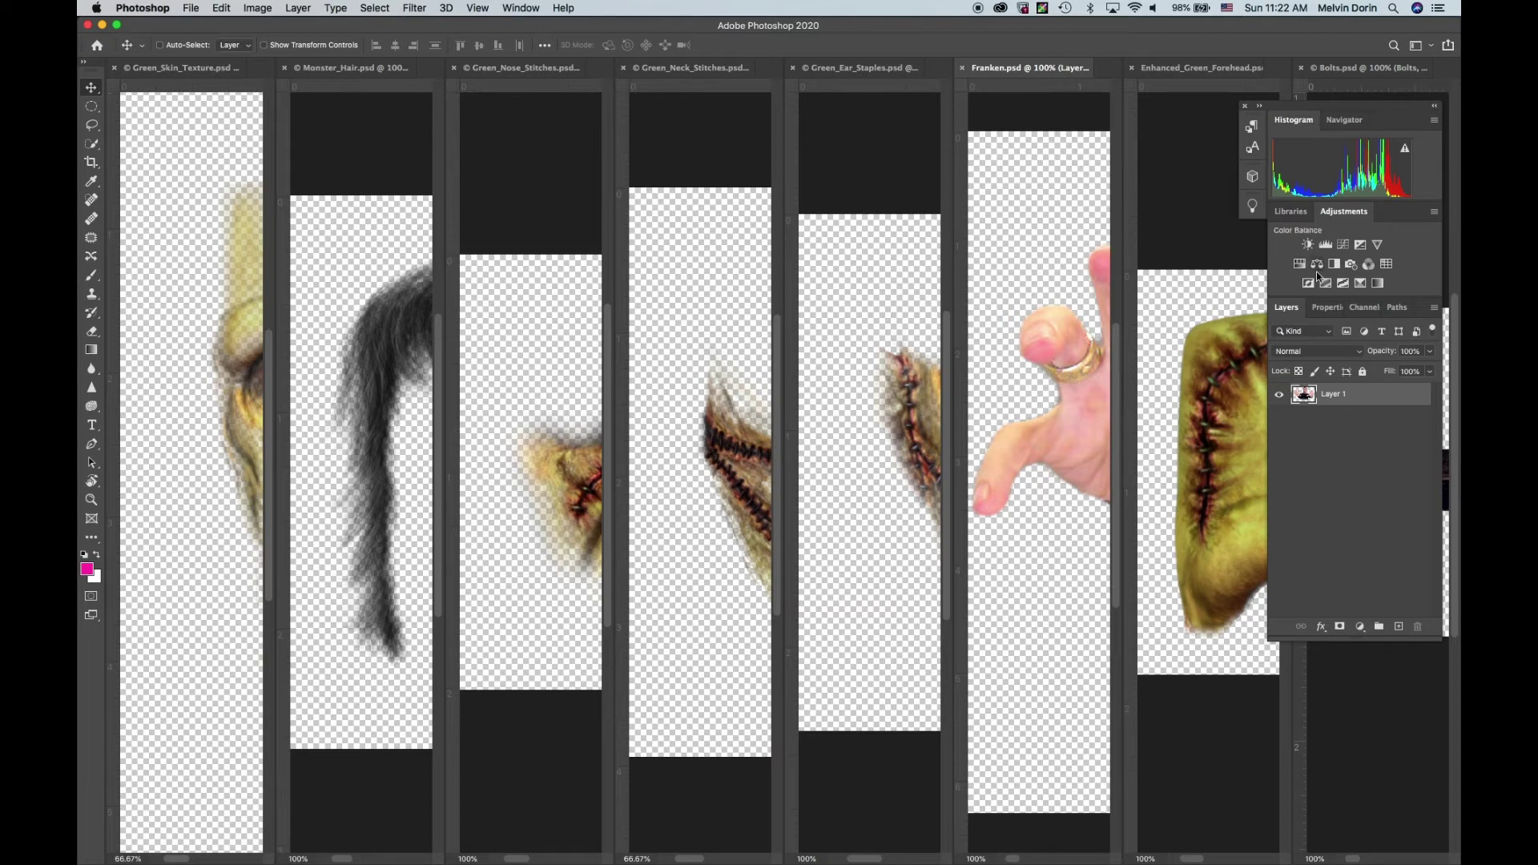
double_click(1332, 395)
type("Franken")
key("Return")
Step: Copy the Green skin texture and Hair layers into Franken.psd, closing both source files
left_click(178, 198)
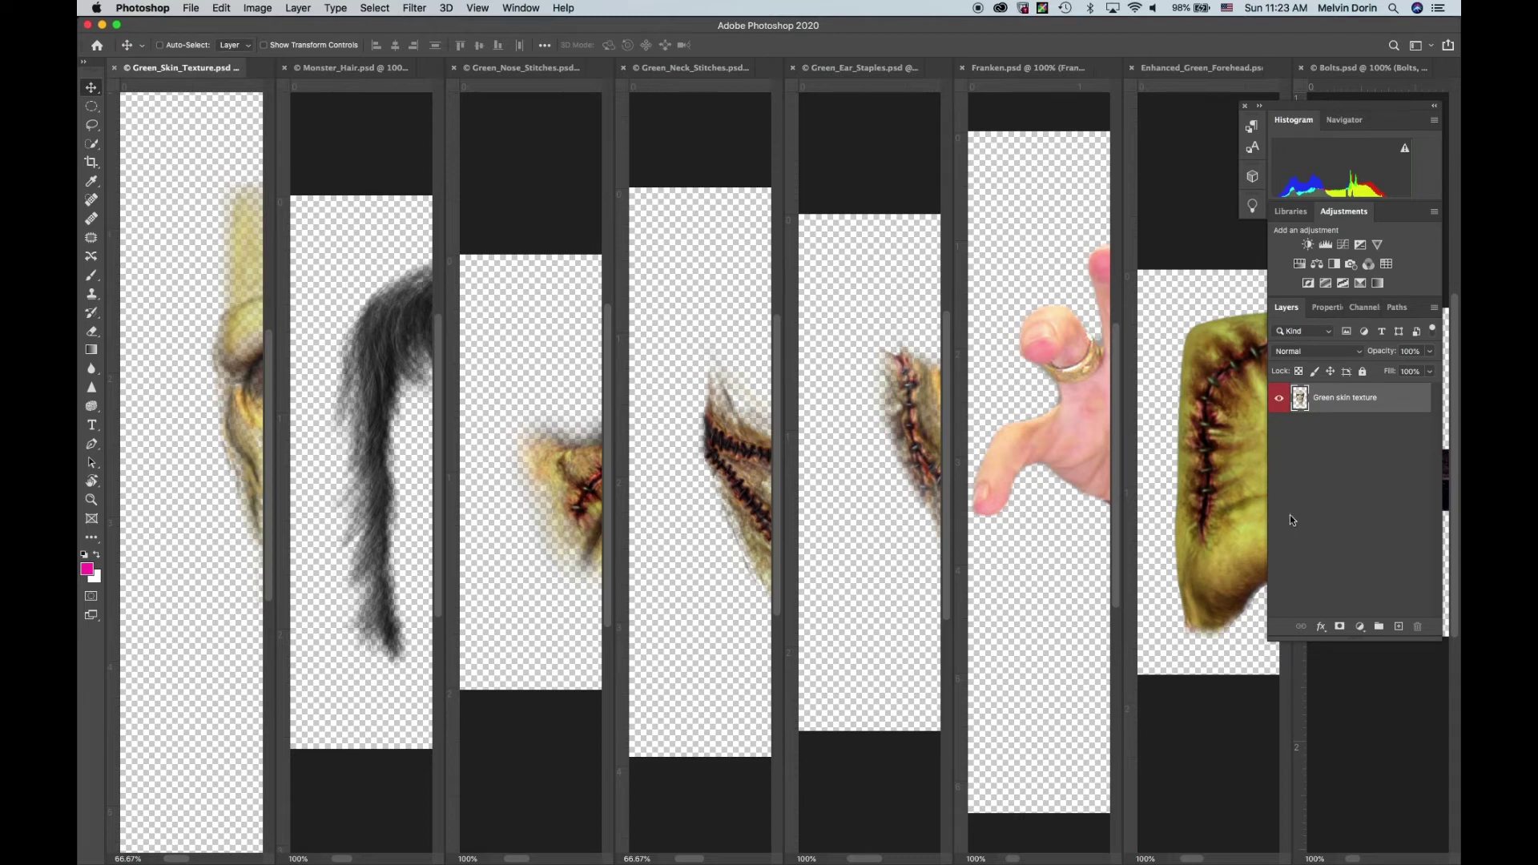
left_click_drag(1393, 403, 1058, 477)
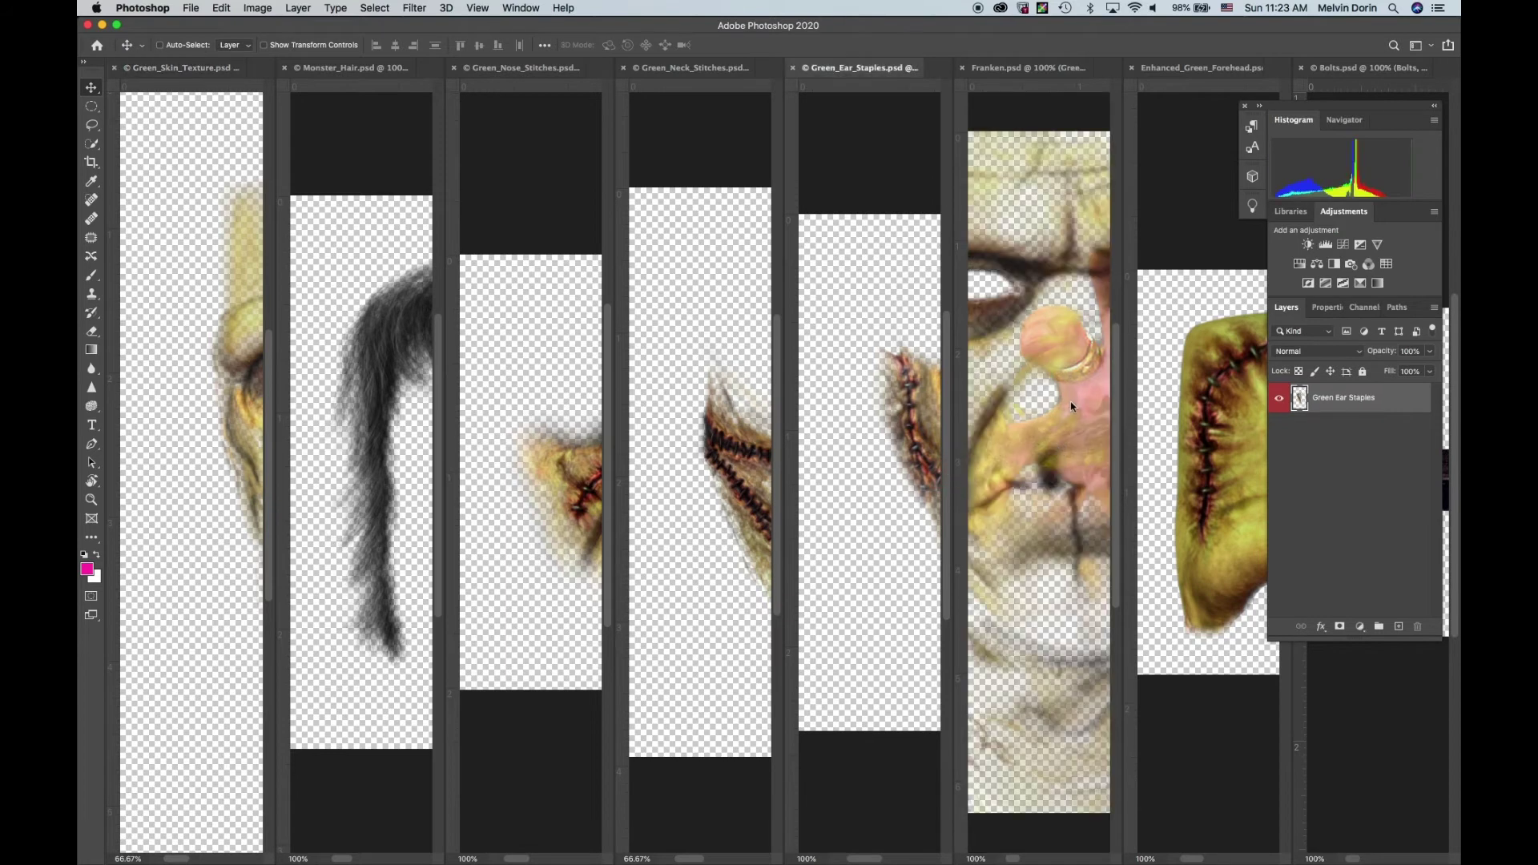
left_click(114, 69)
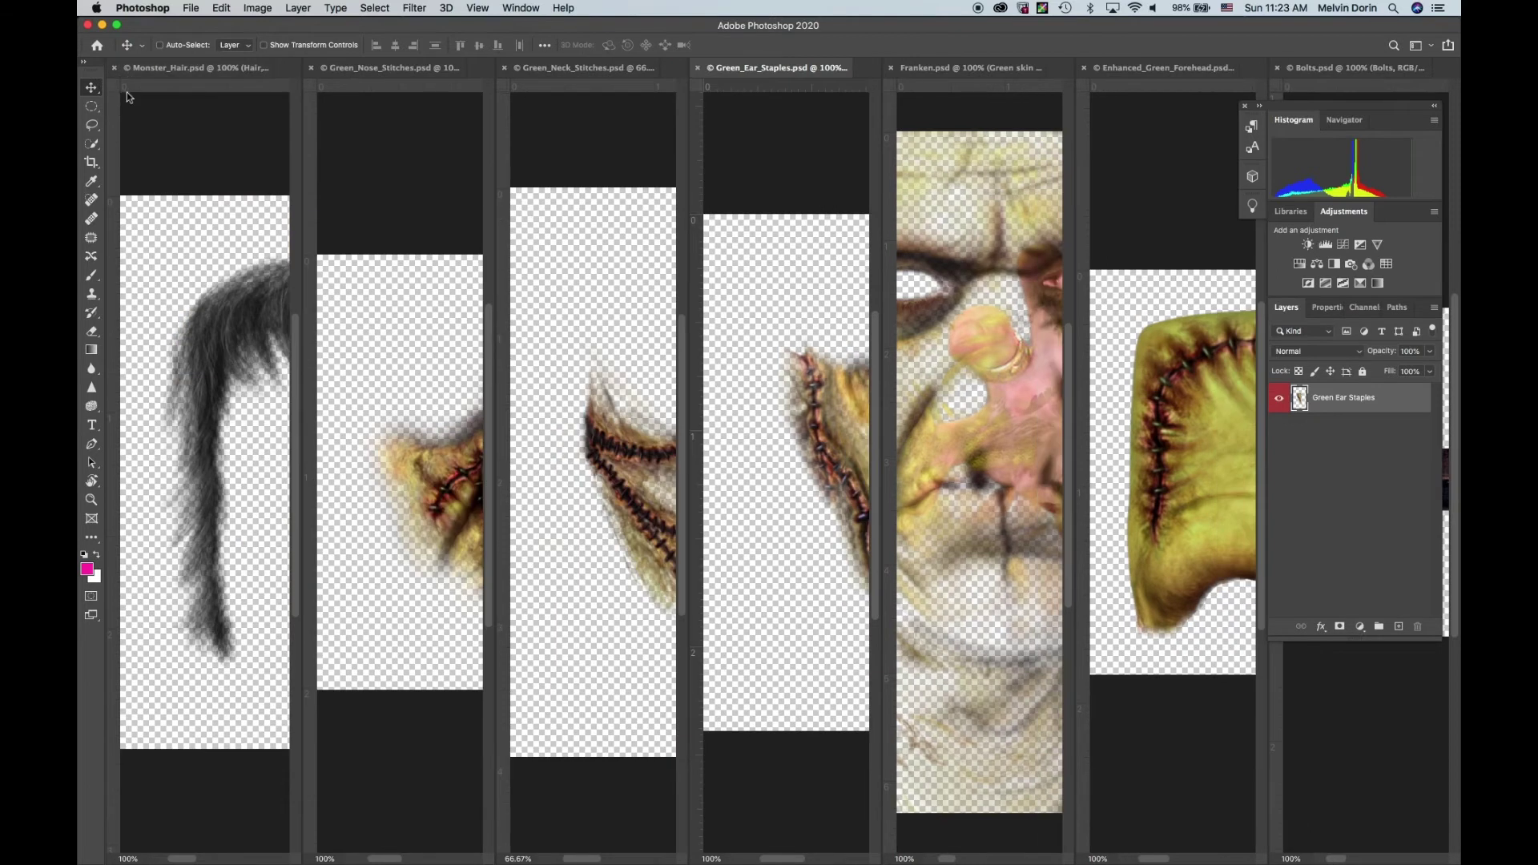
left_click(194, 129)
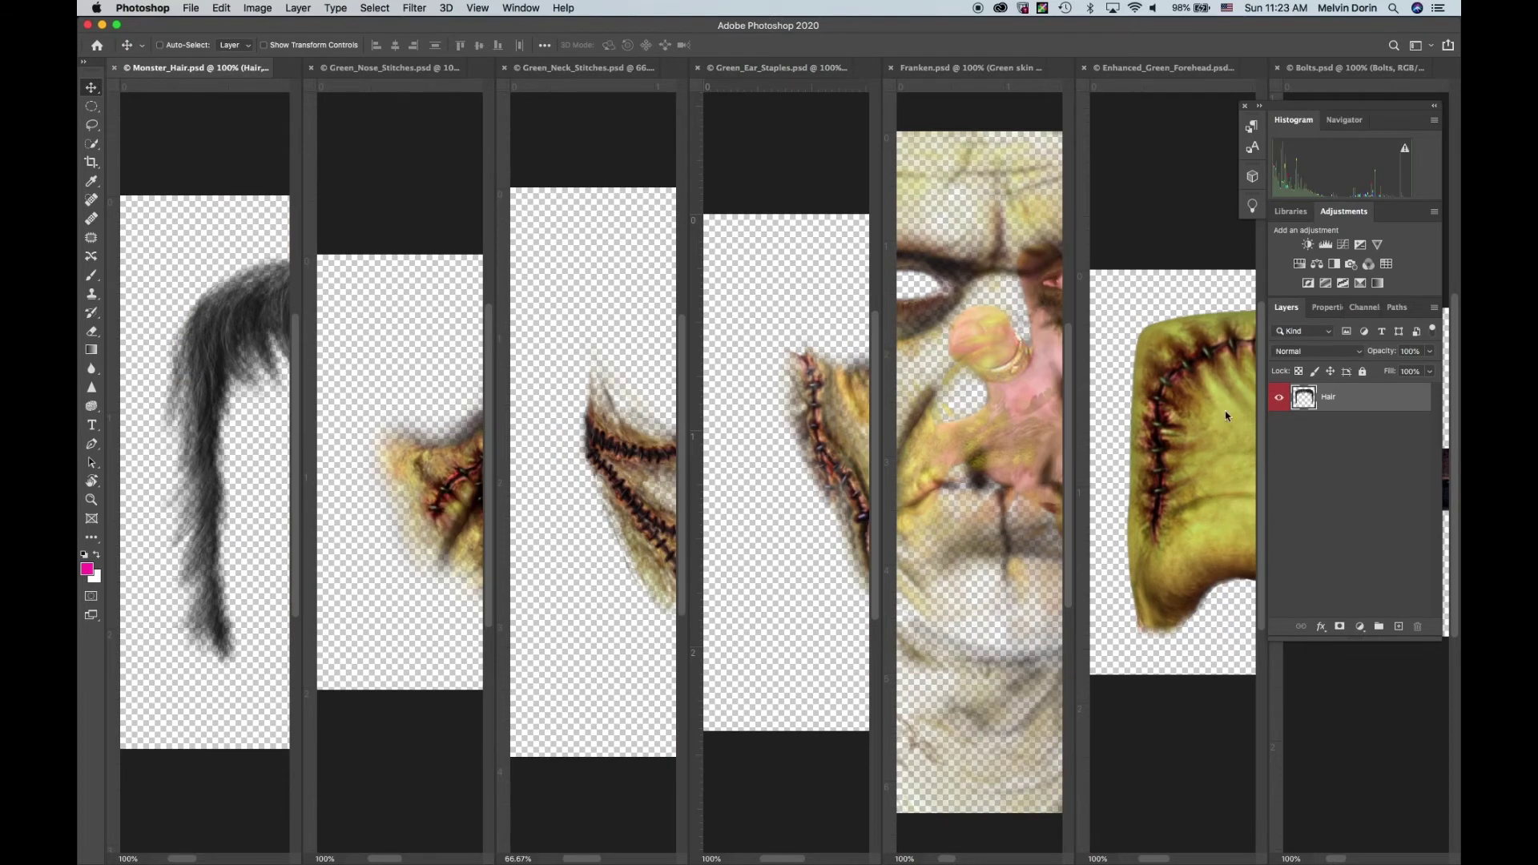
left_click_drag(1363, 402, 1013, 394)
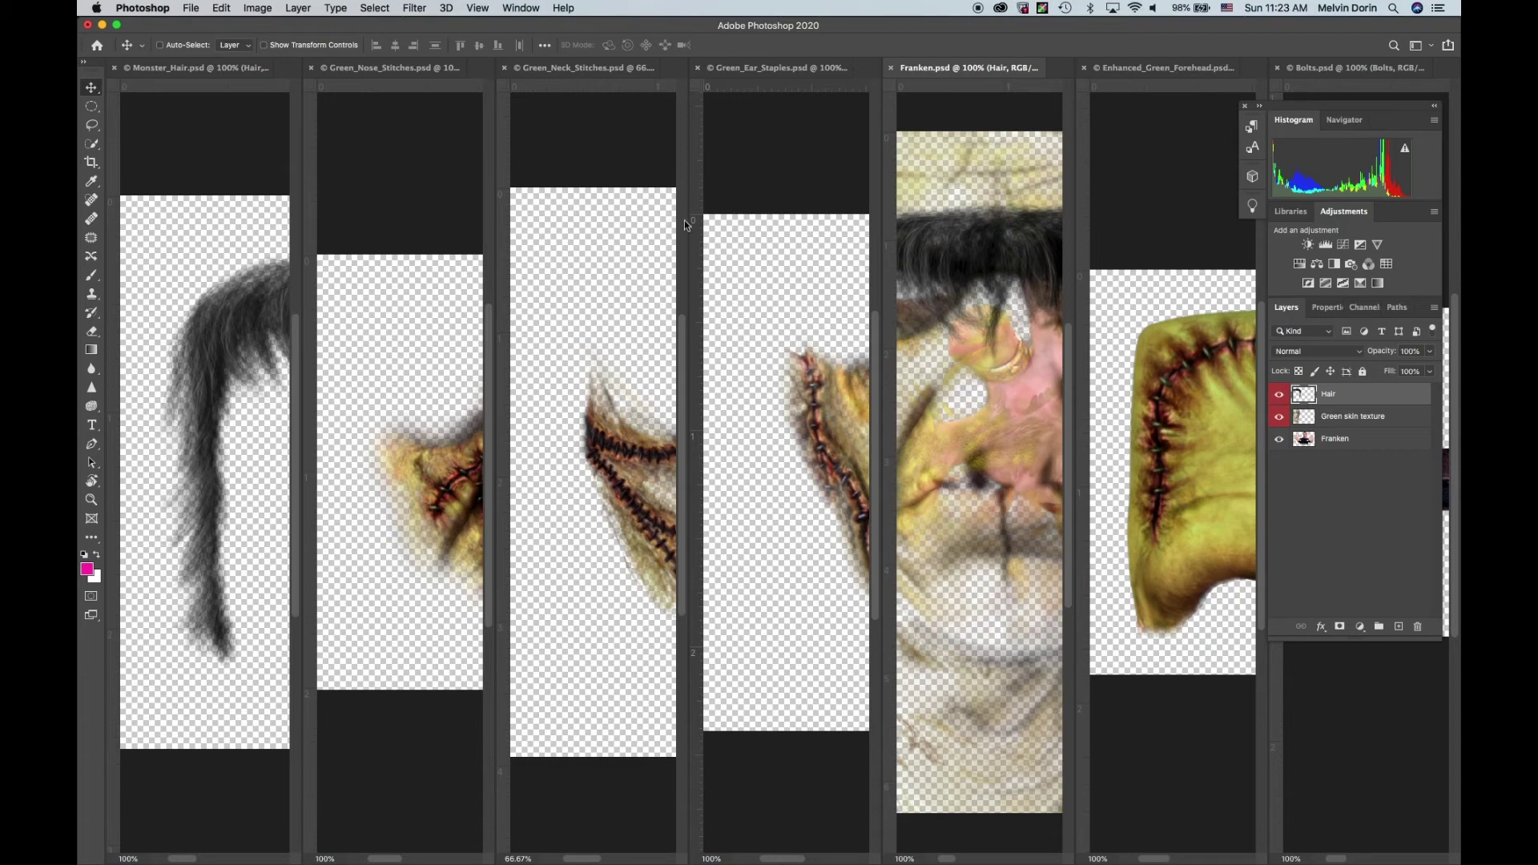
left_click(114, 69)
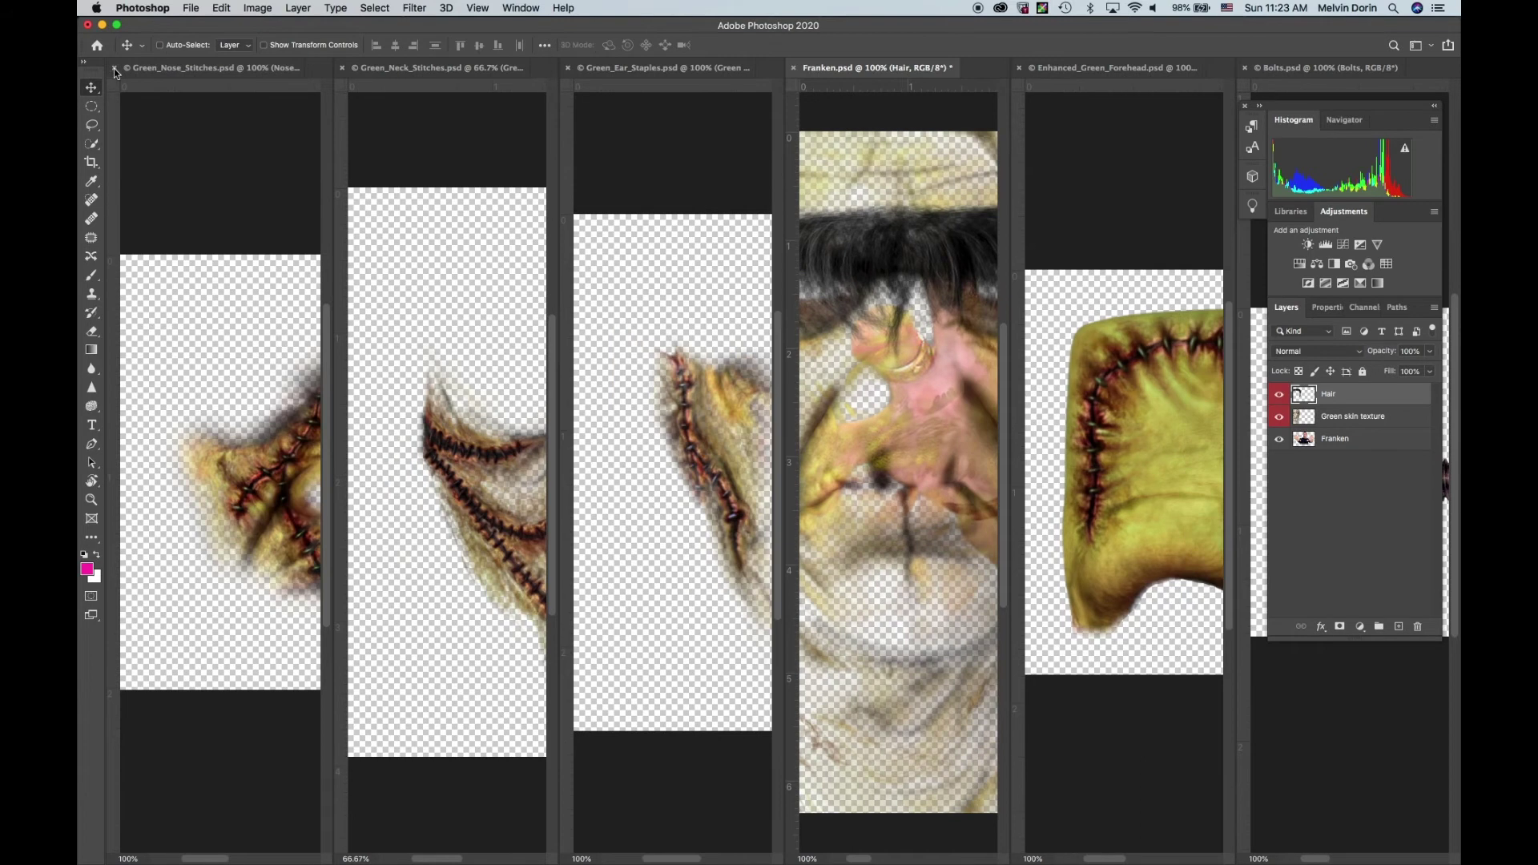
Step: Copy the Nose Stitches green layer into Franken.psd and close Green_Nose_Stitches
left_click(233, 316)
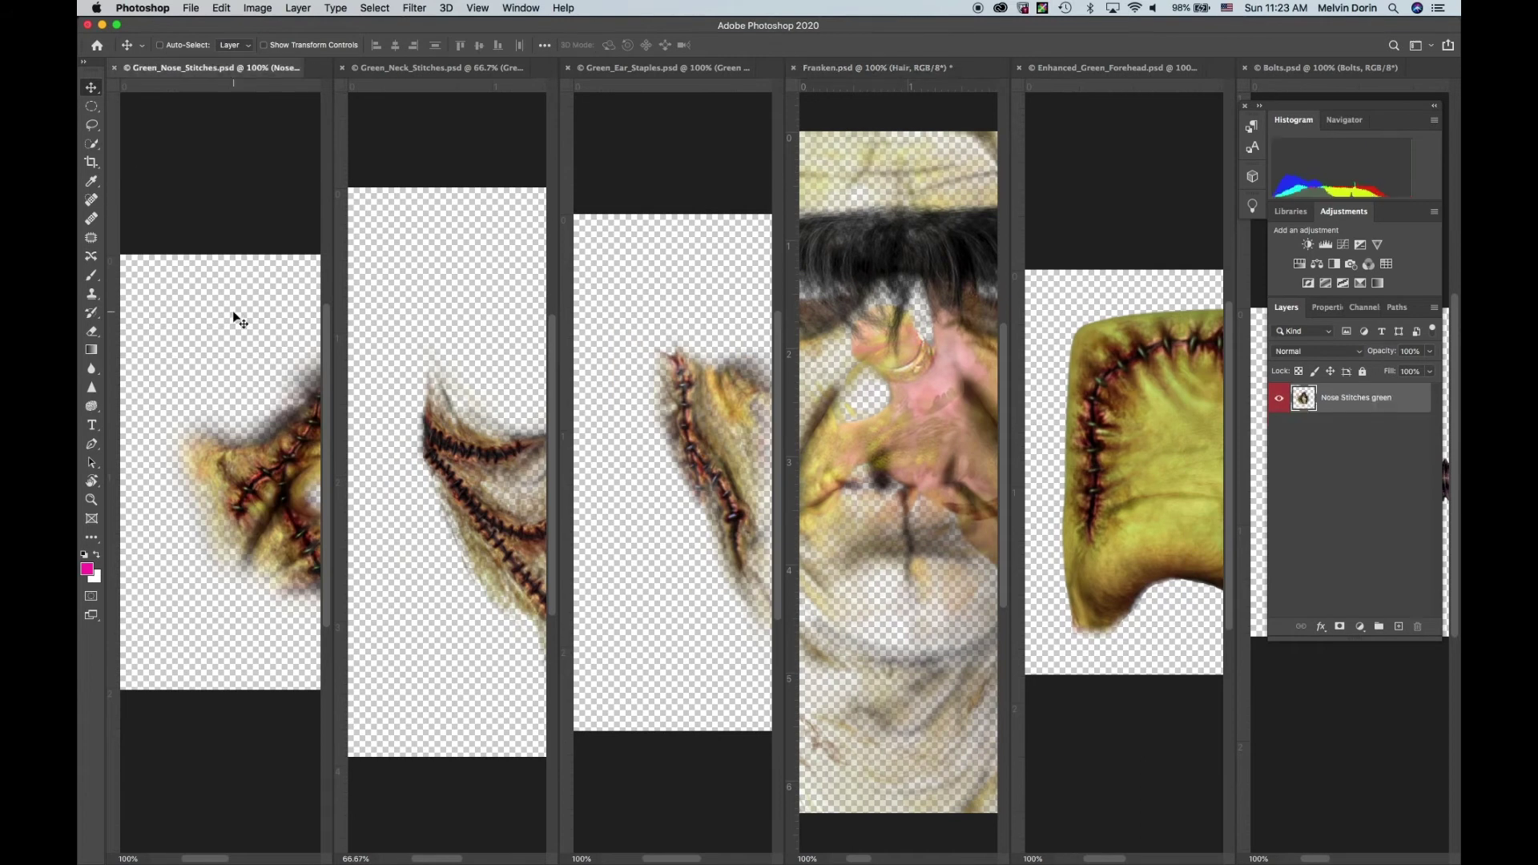
left_click(1407, 408)
left_click_drag(1407, 408, 993, 405)
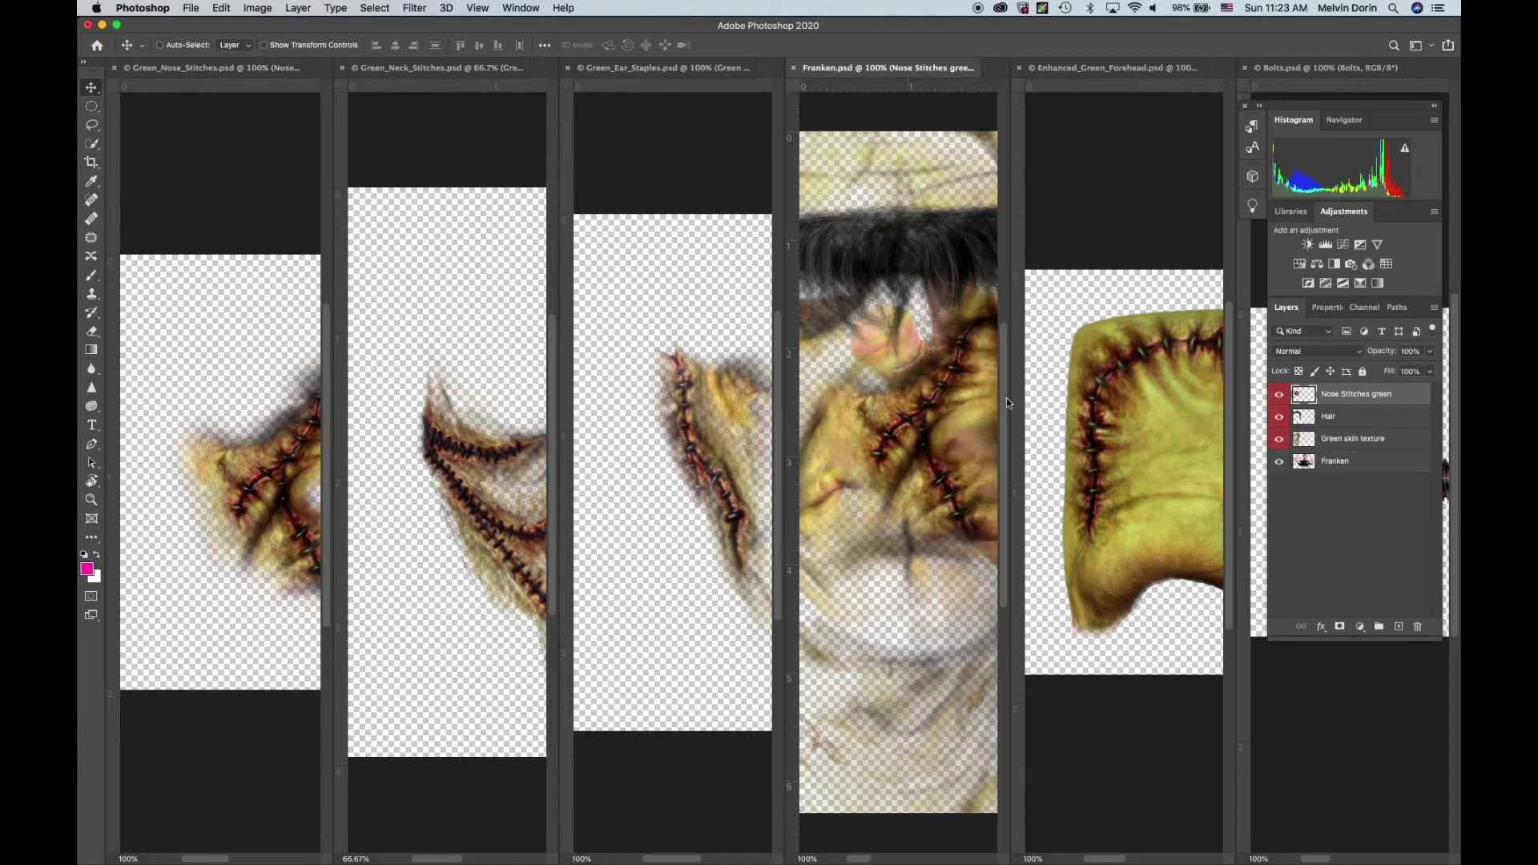
left_click(115, 68)
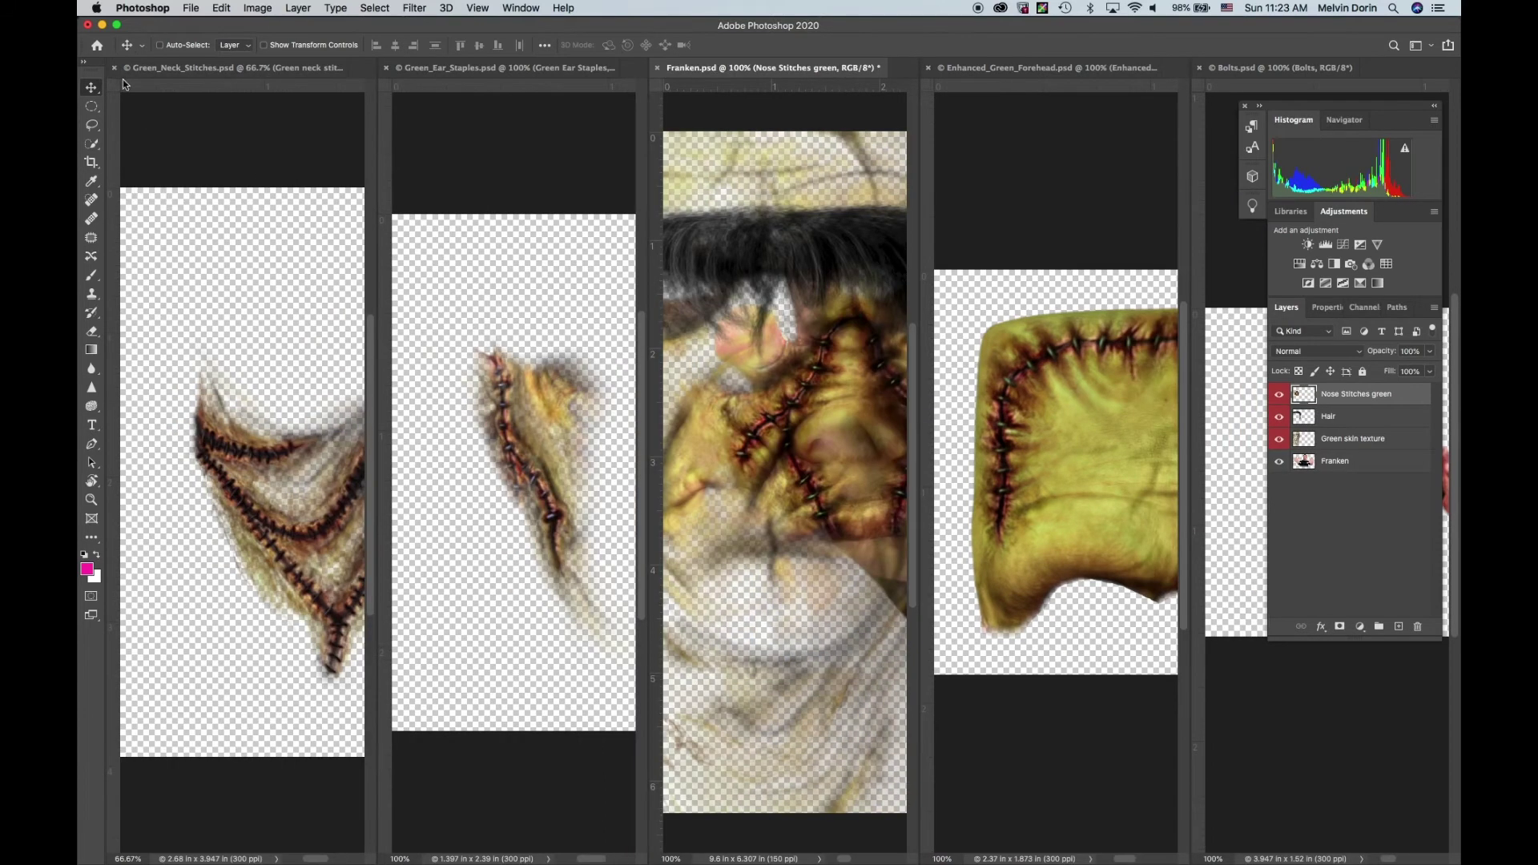
Step: Copy the Green neck stitches and Green Ear Staples layers into Franken.psd, closing their source files
left_click(235, 233)
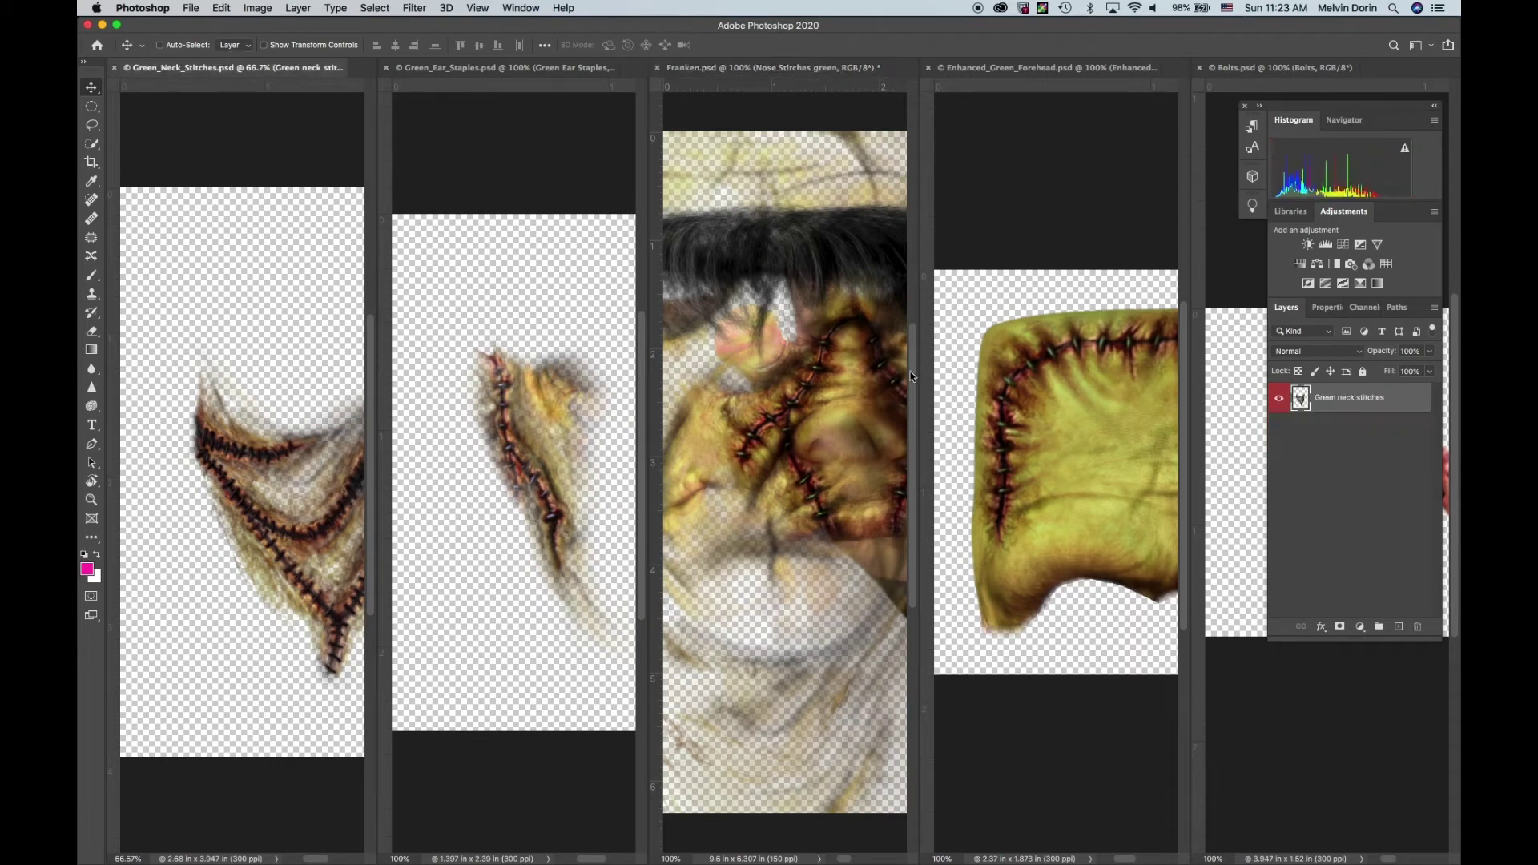
left_click_drag(1399, 400, 859, 377)
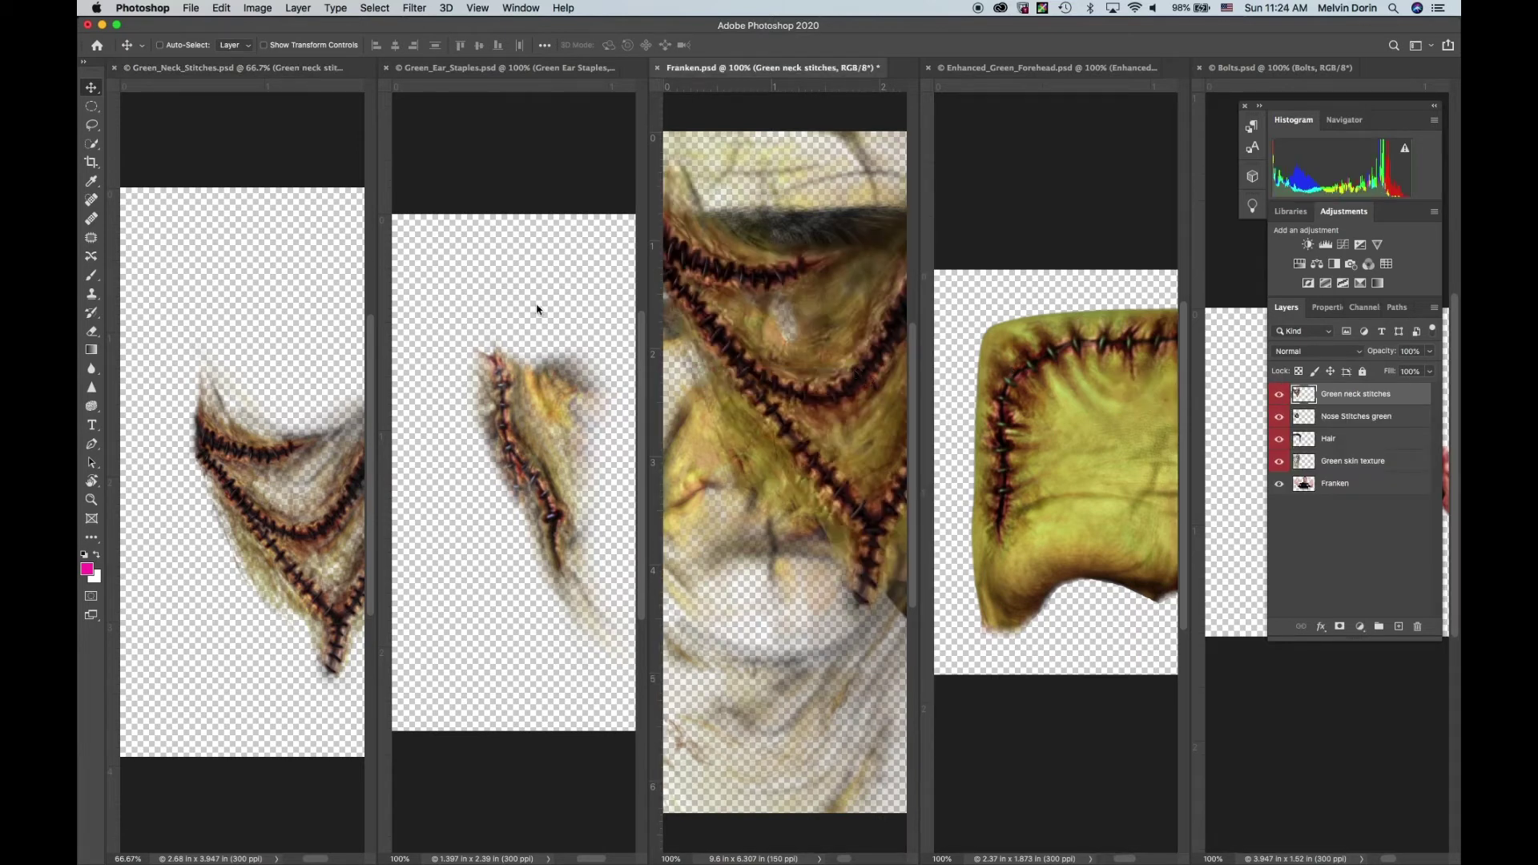
left_click(136, 99)
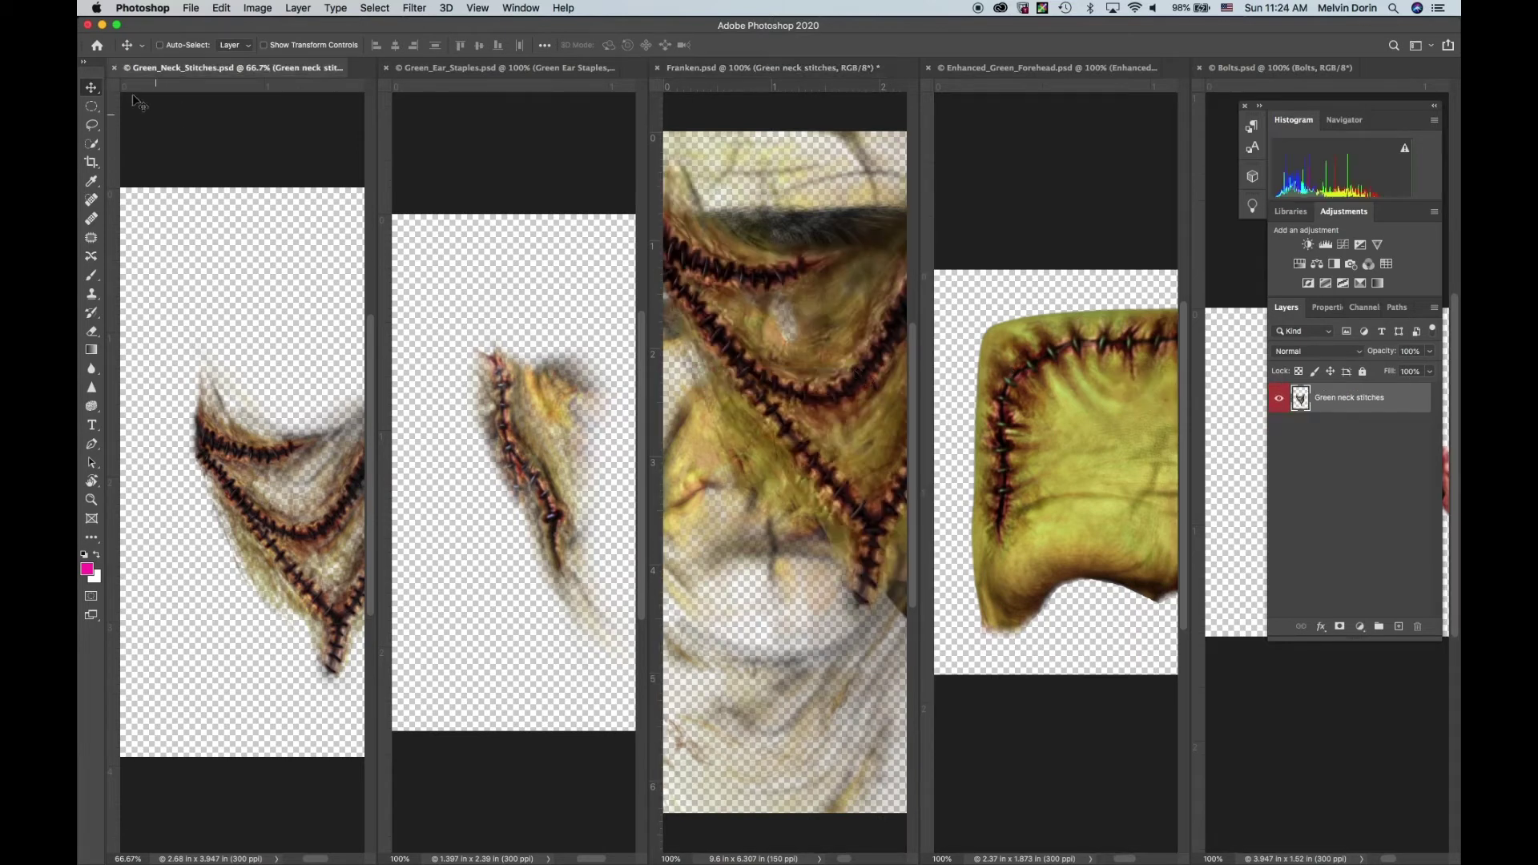
left_click(115, 68)
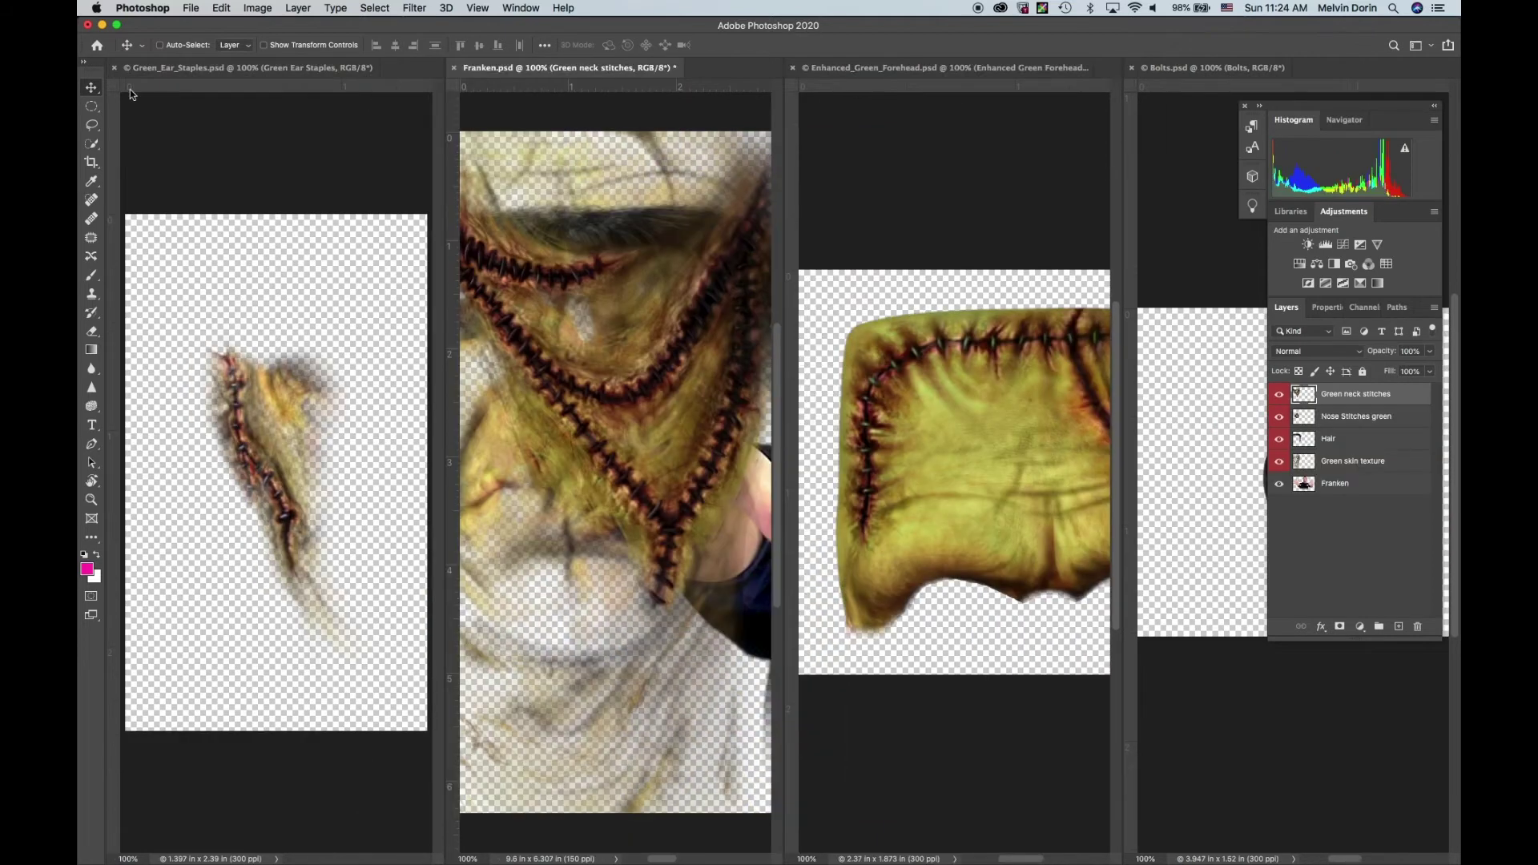
left_click(271, 273)
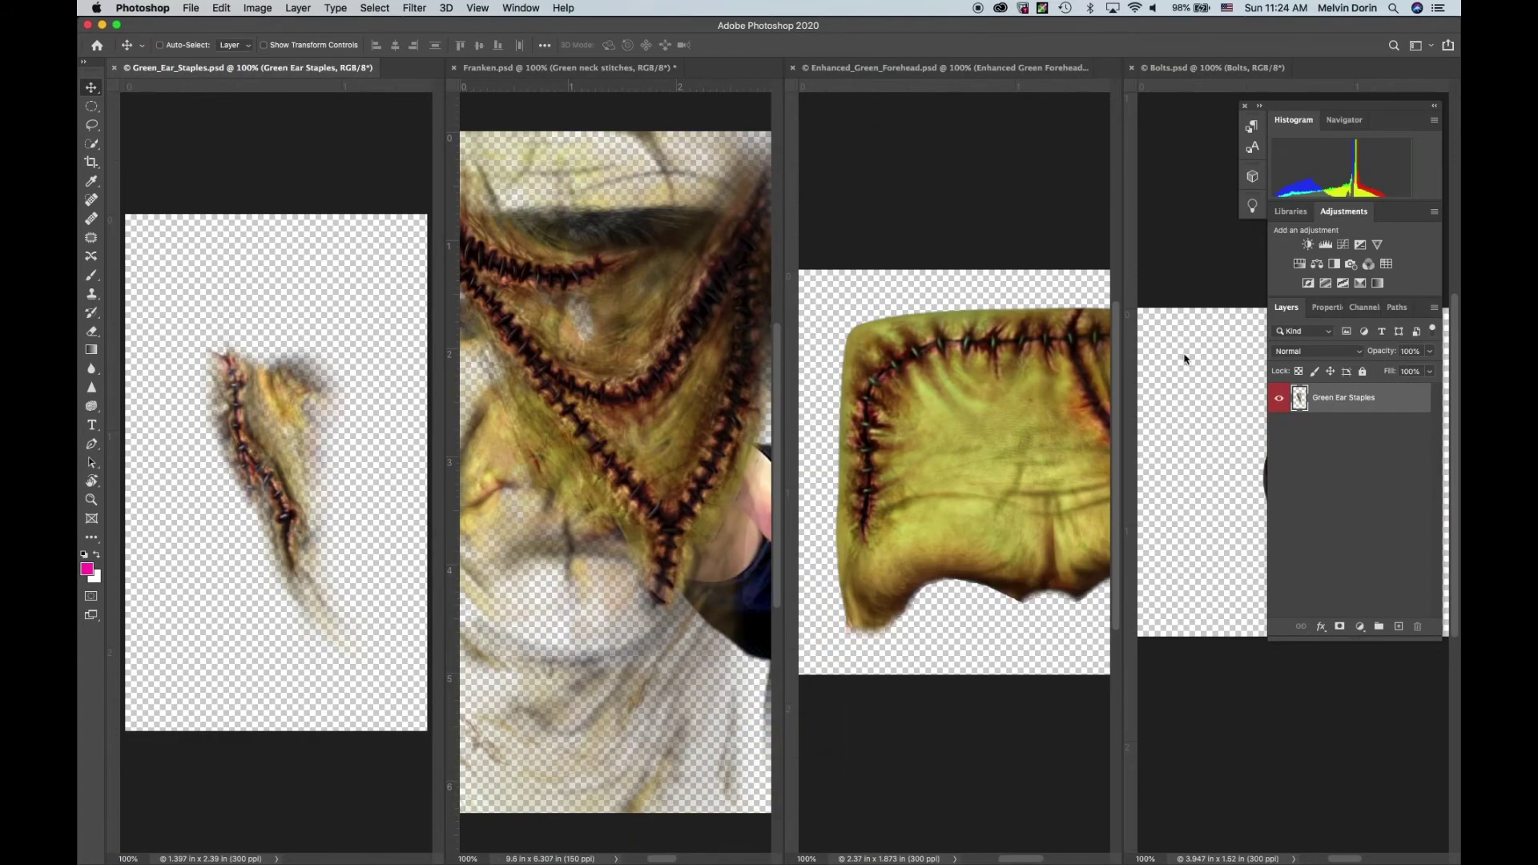
left_click_drag(1389, 407, 685, 415)
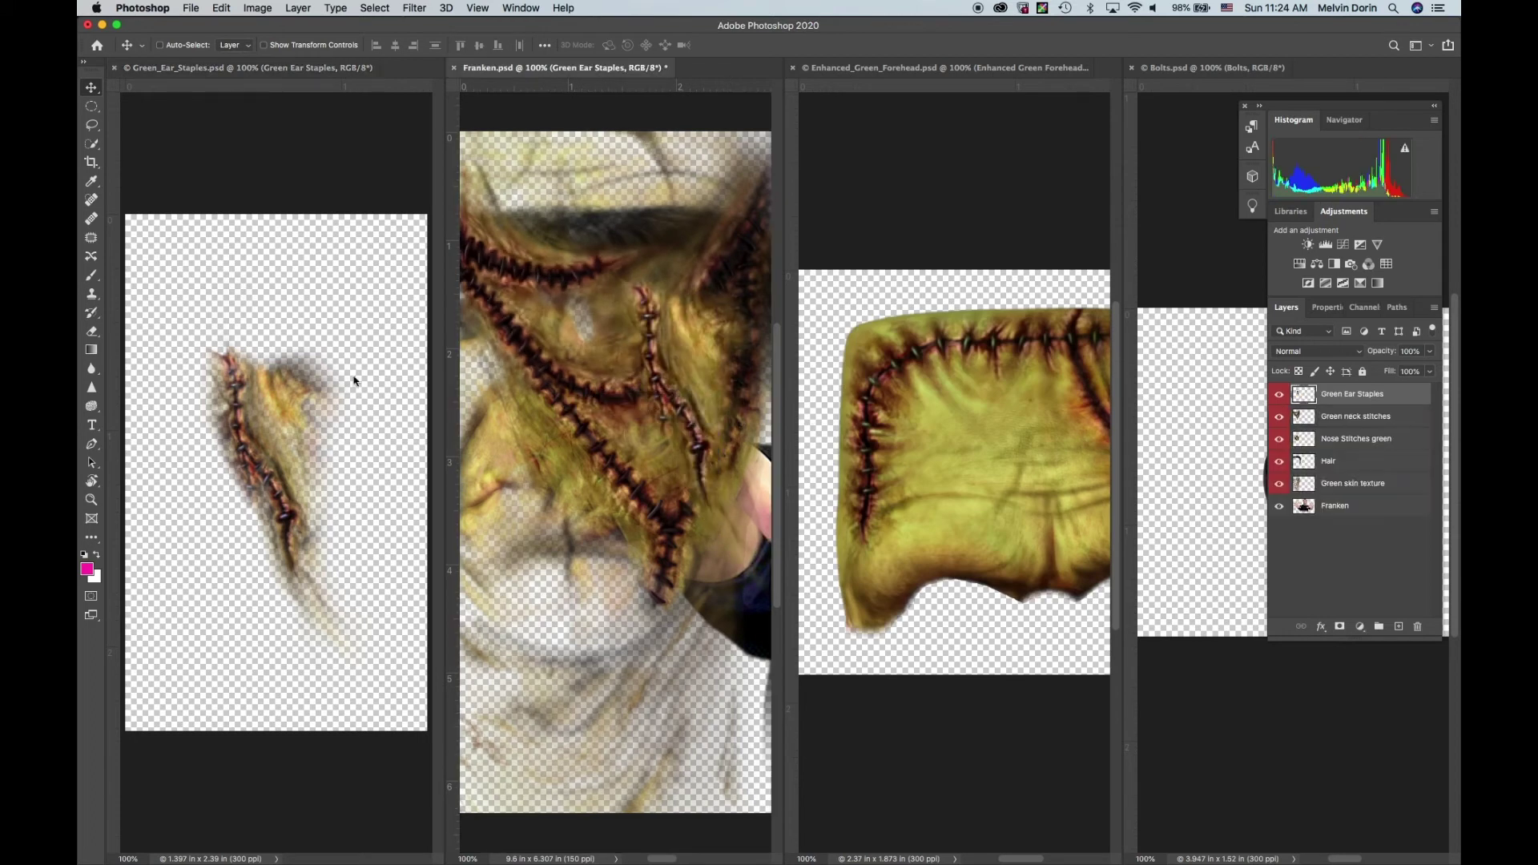
left_click(290, 186)
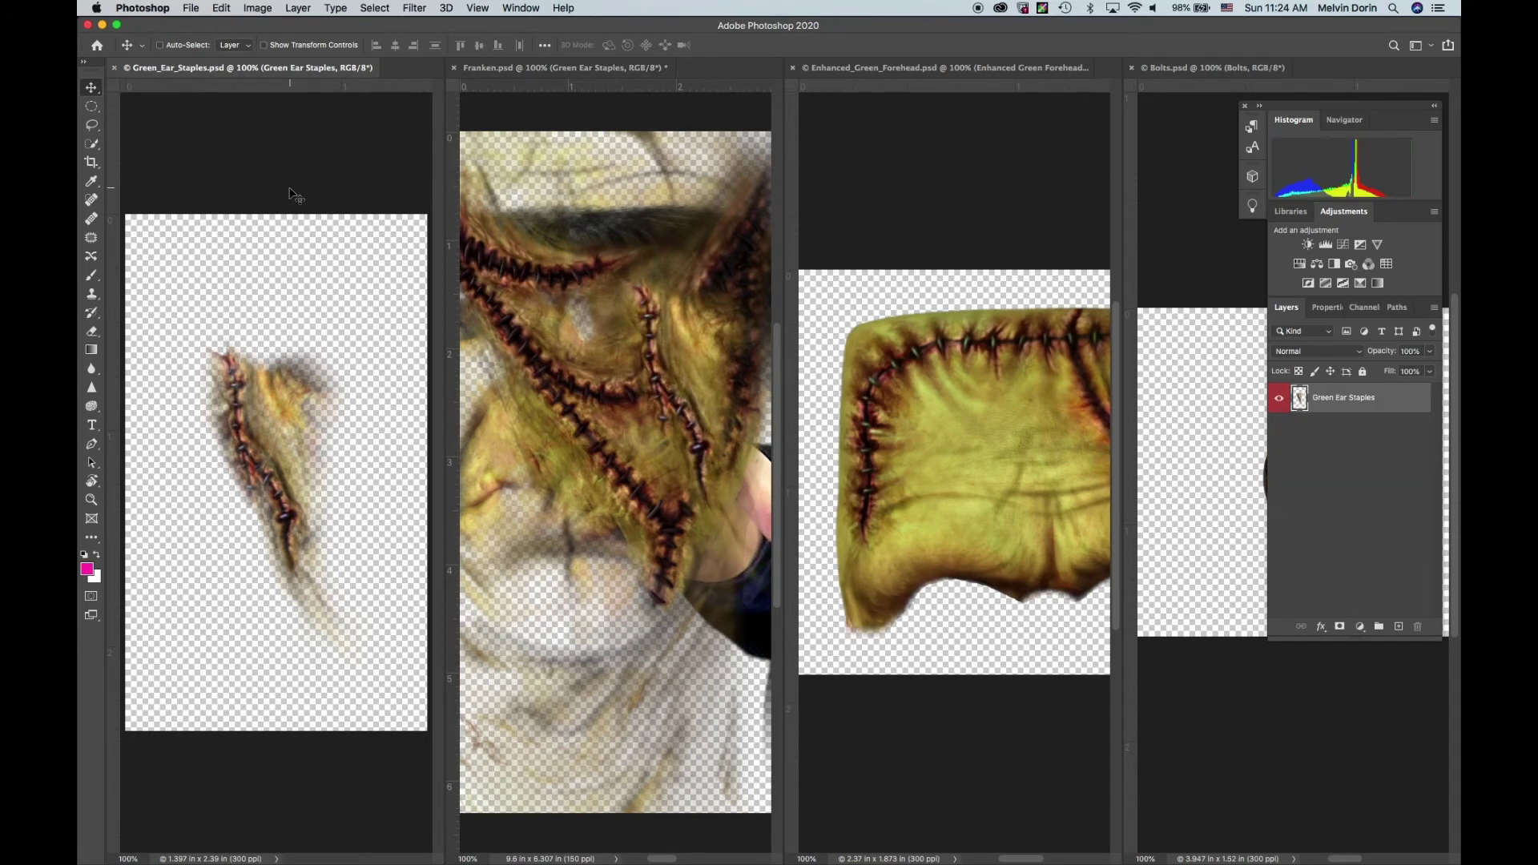
left_click(116, 69)
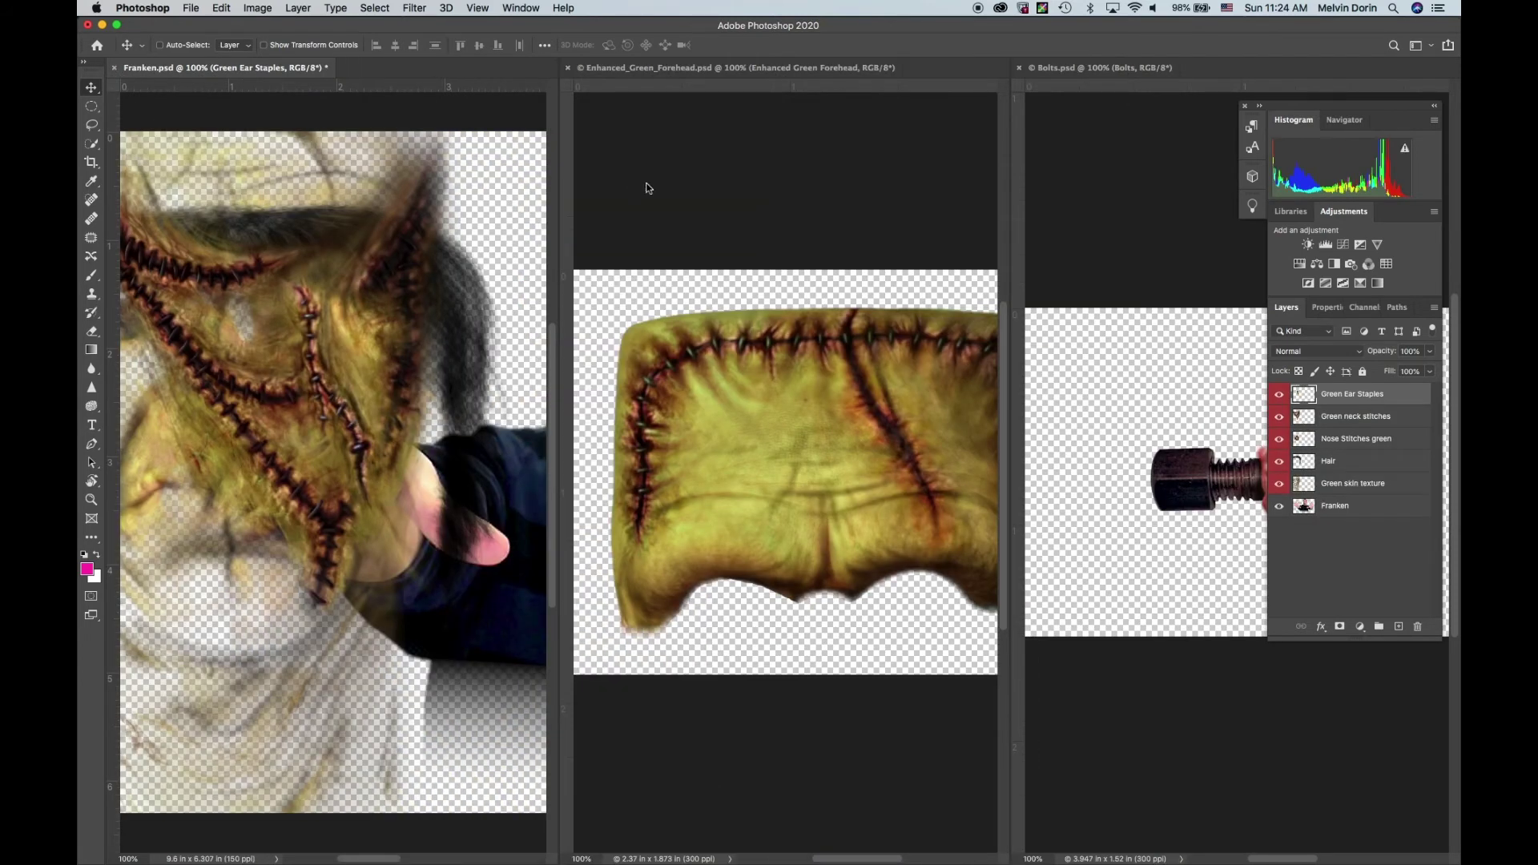
Step: Copy the Enhanced Green Forehead and Bolts layers into Franken.psd, closing their source files
left_click(705, 191)
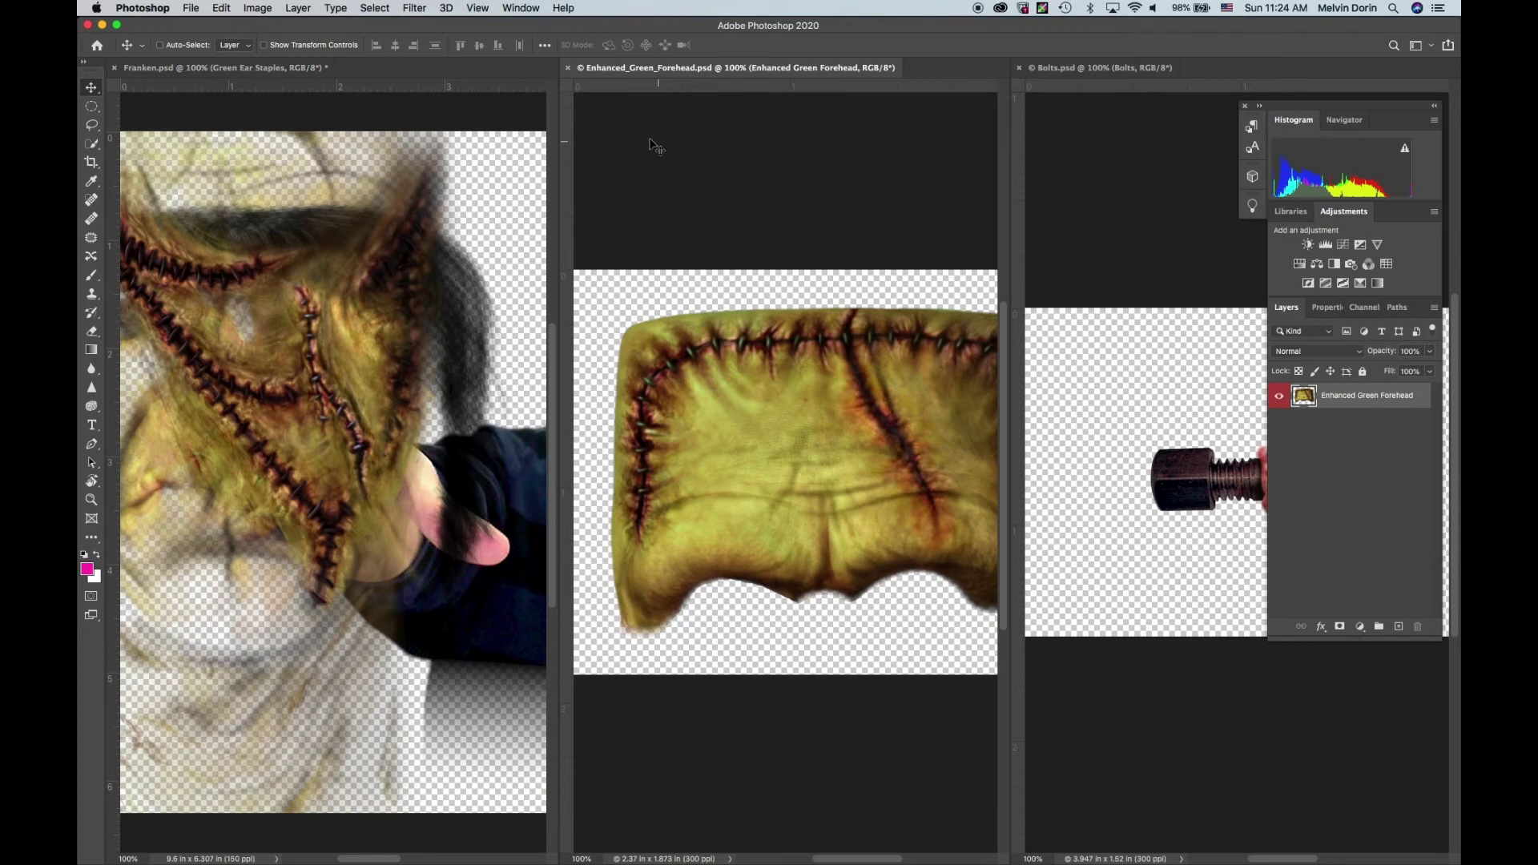
left_click_drag(1375, 399, 288, 321)
left_click_drag(363, 226, 389, 227)
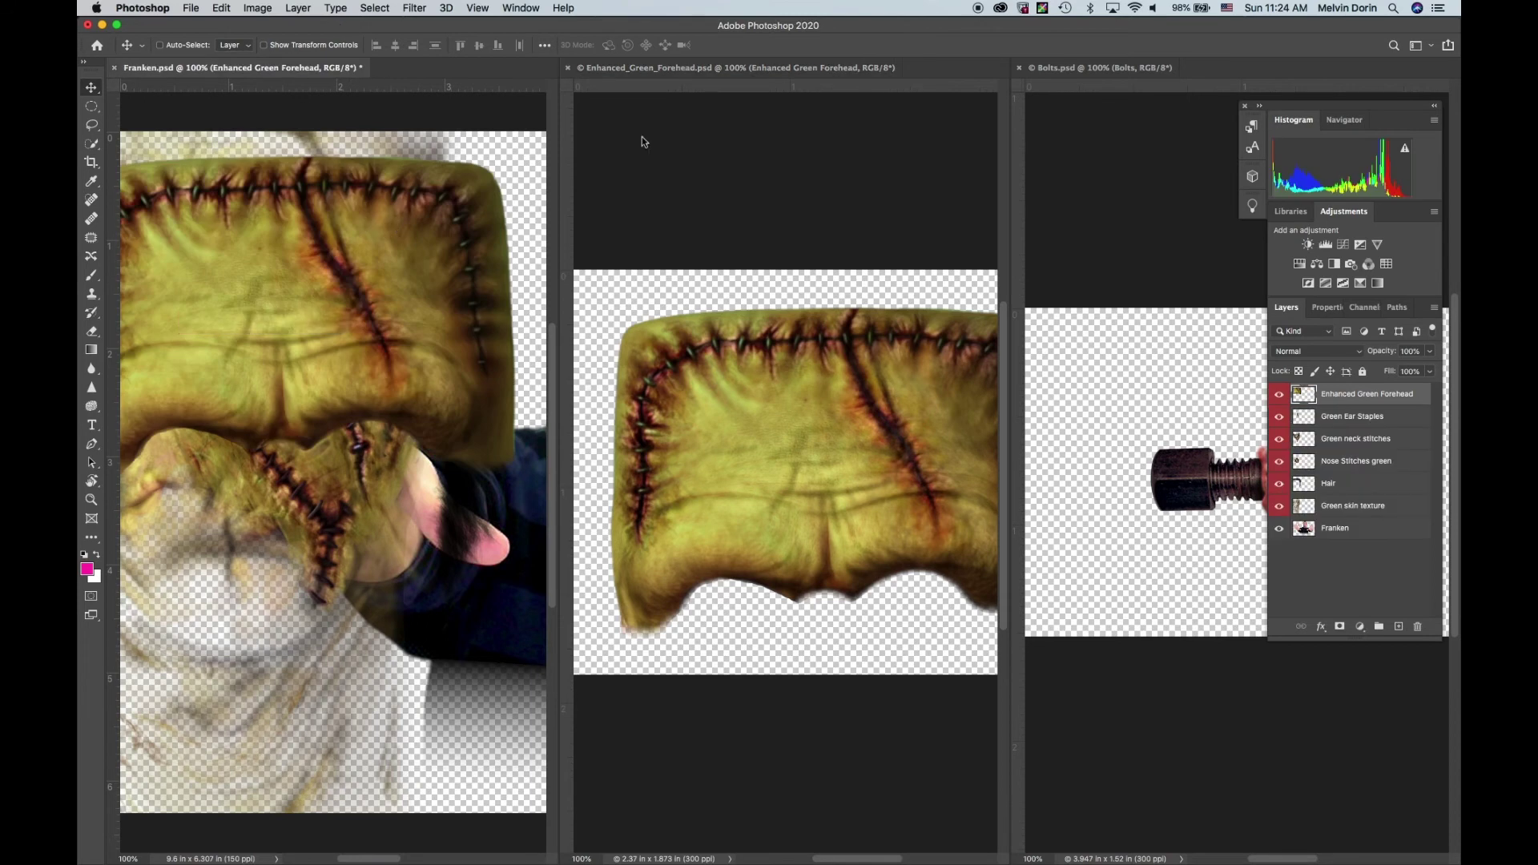
left_click(578, 94)
left_click(568, 68)
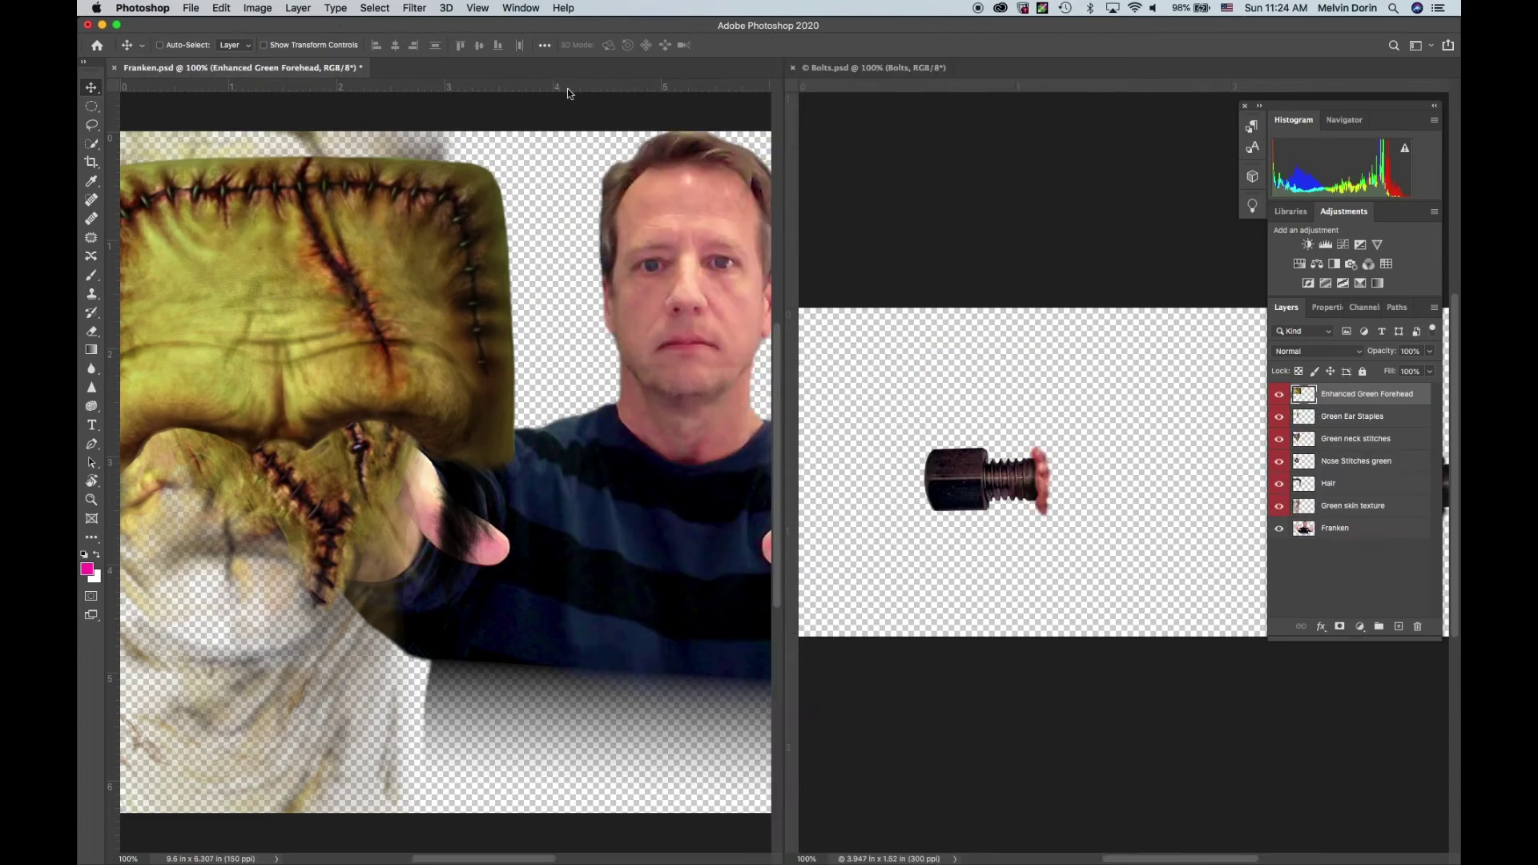
left_click(987, 415)
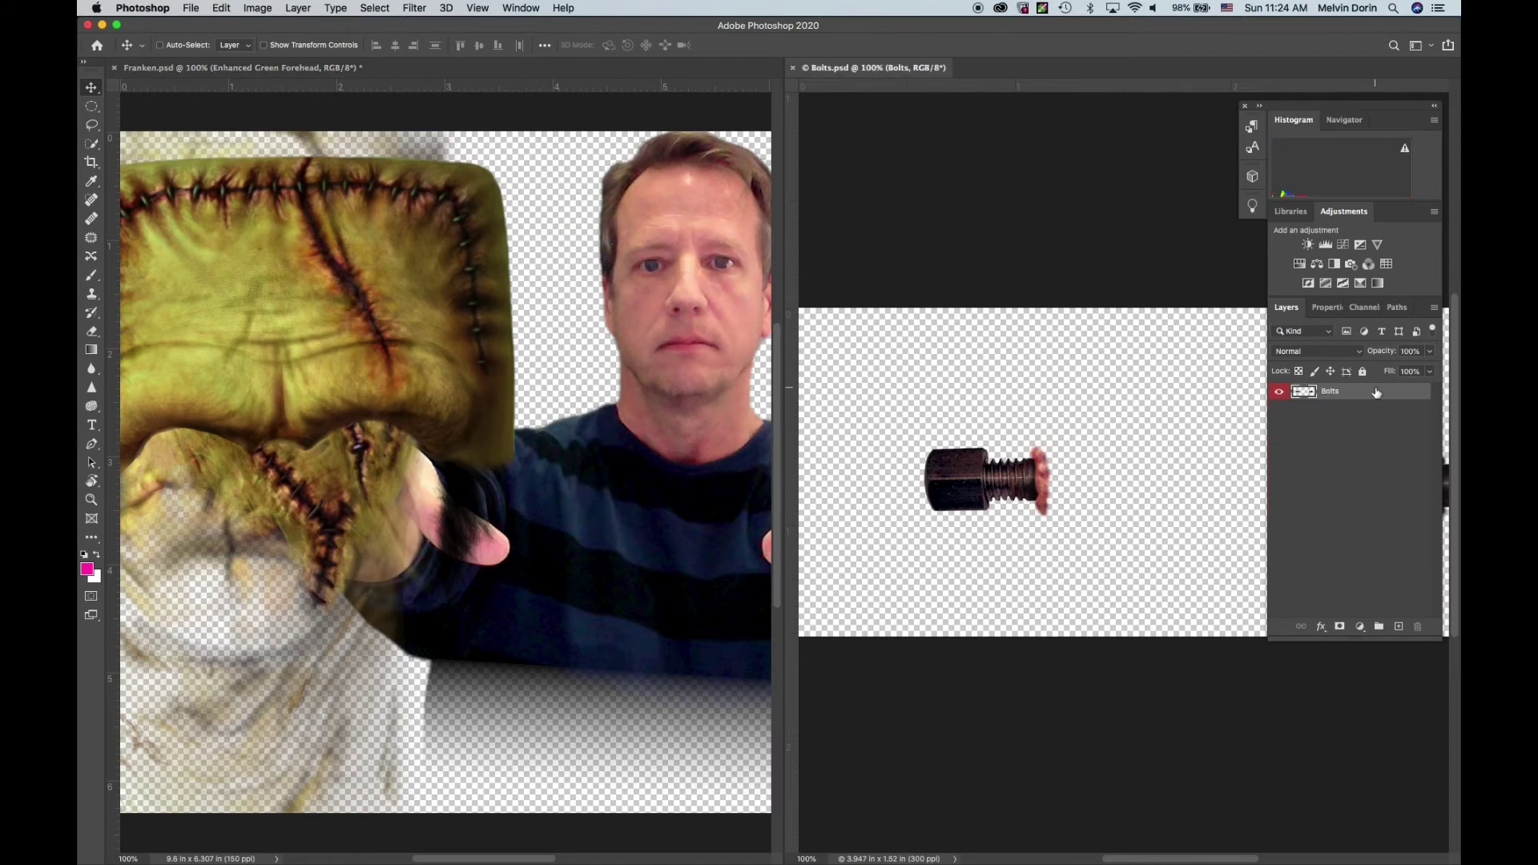
left_click_drag(1329, 391, 369, 424)
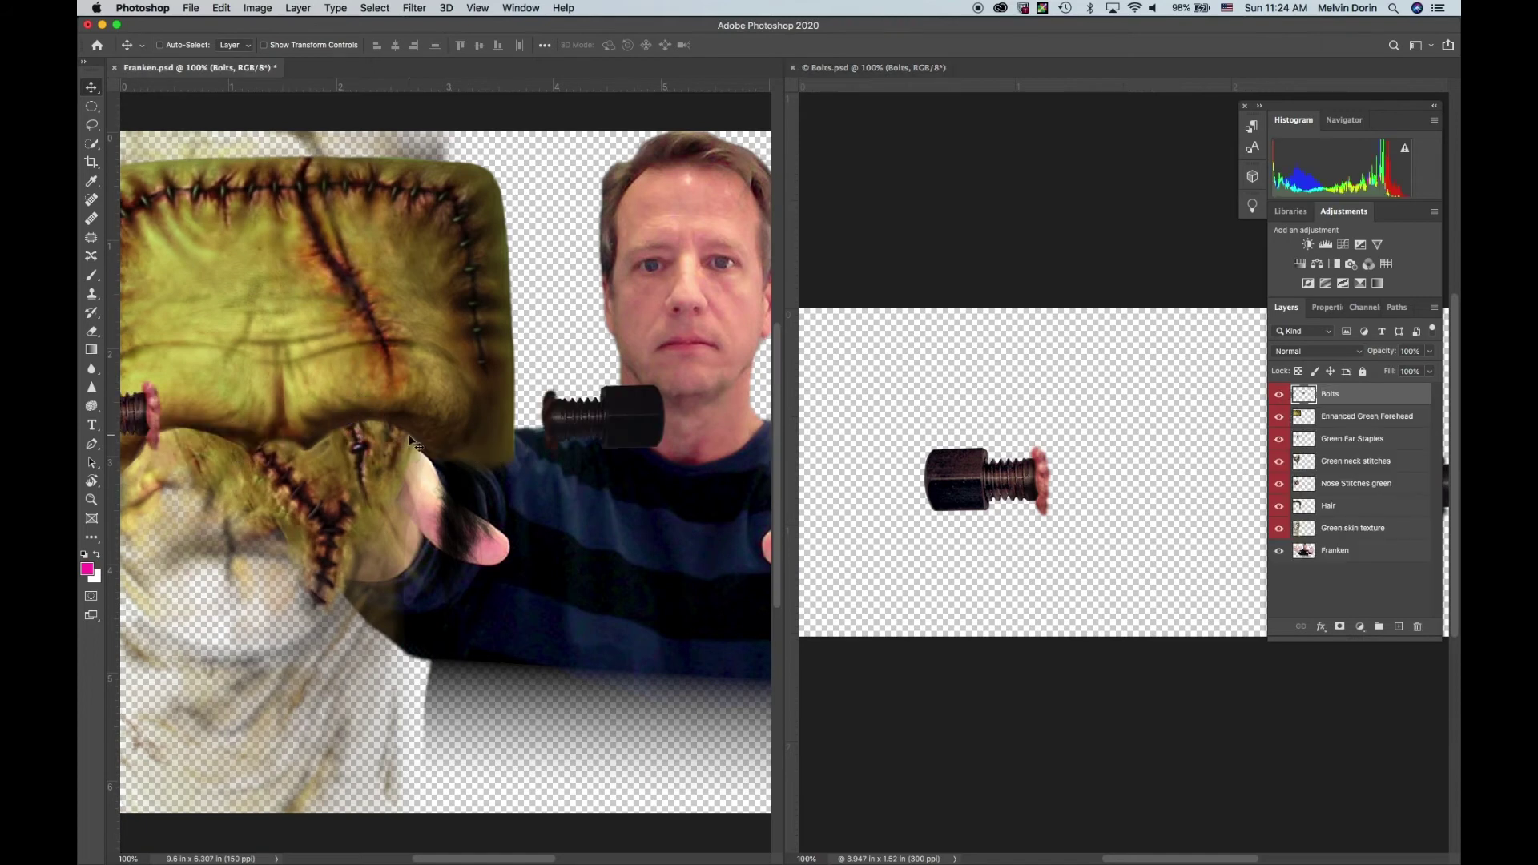
left_click(855, 217)
left_click(792, 69)
Step: Fit the image on screen, select all seven makeup layers, and centre them over the face
key("super+0")
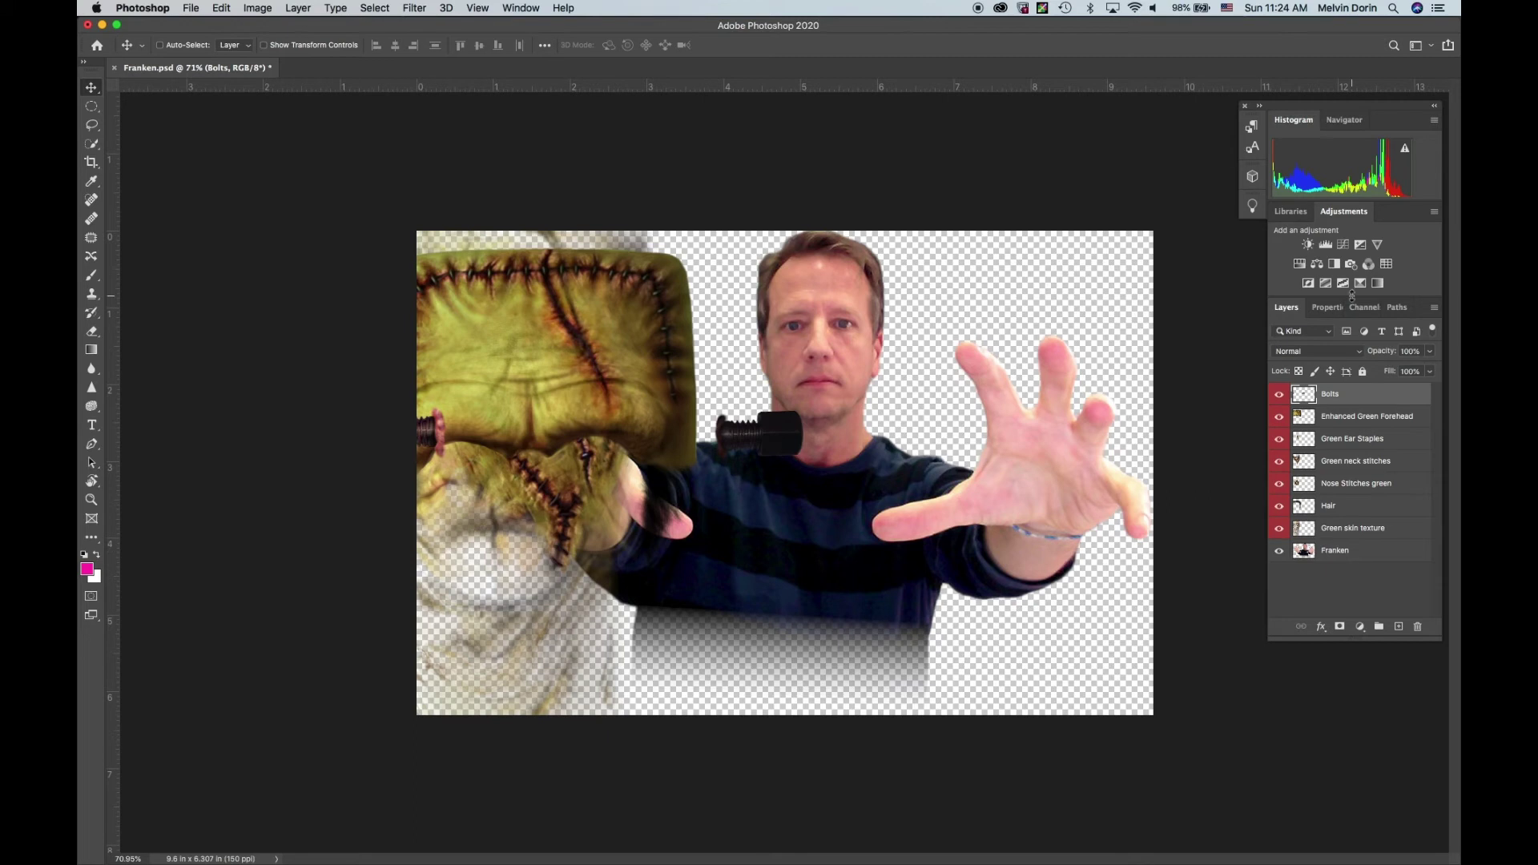
left_click(1398, 531, "shift")
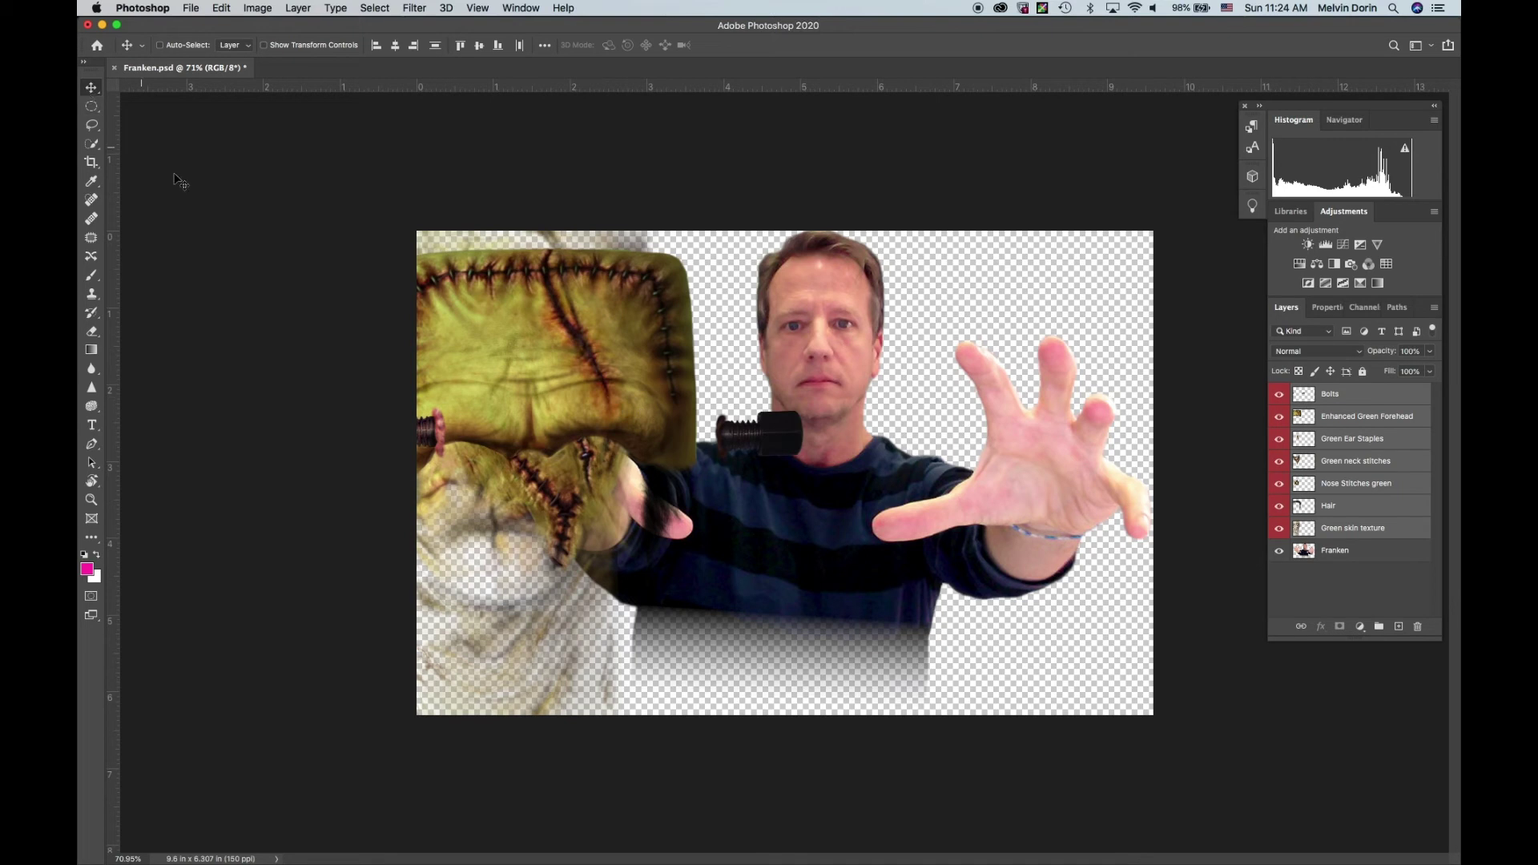
left_click(610, 378)
left_click_drag(611, 378, 826, 392)
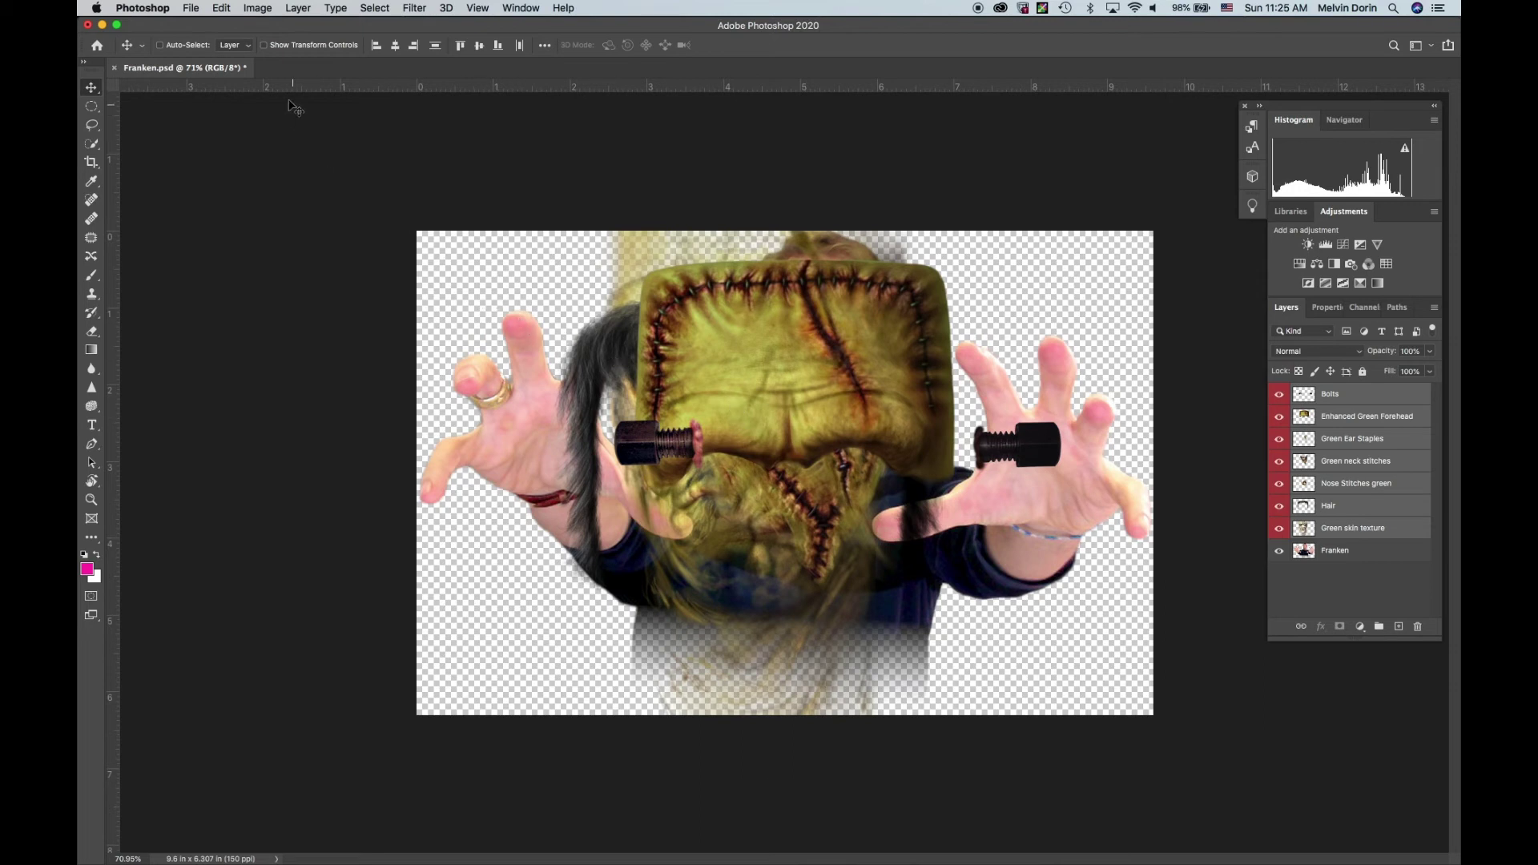
left_click(218, 8)
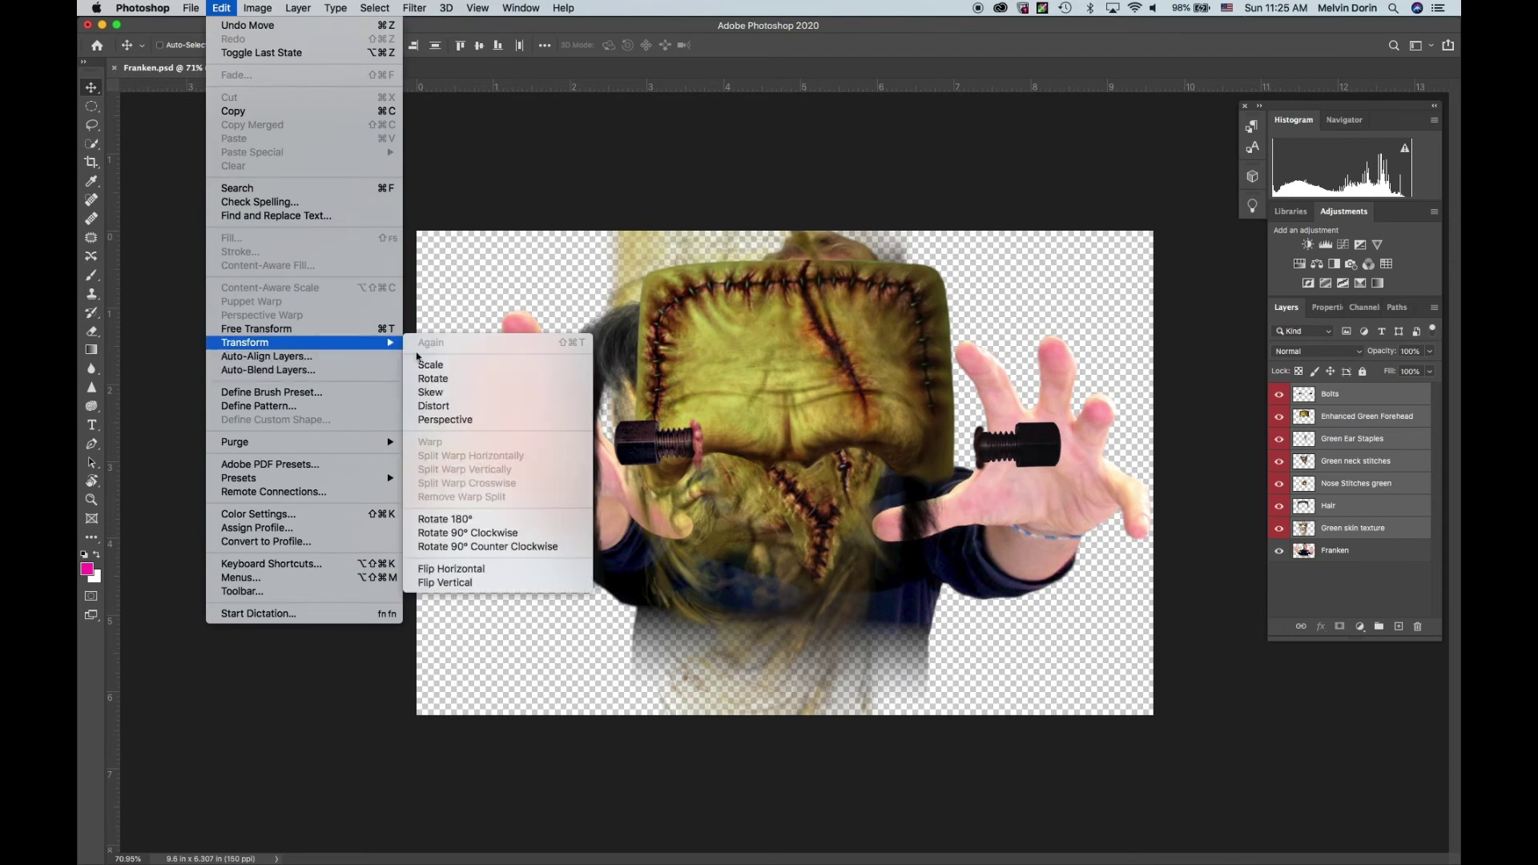
Step: Scale the seven makeup layers proportionally to roughly half size and place them over the face
left_click(409, 371)
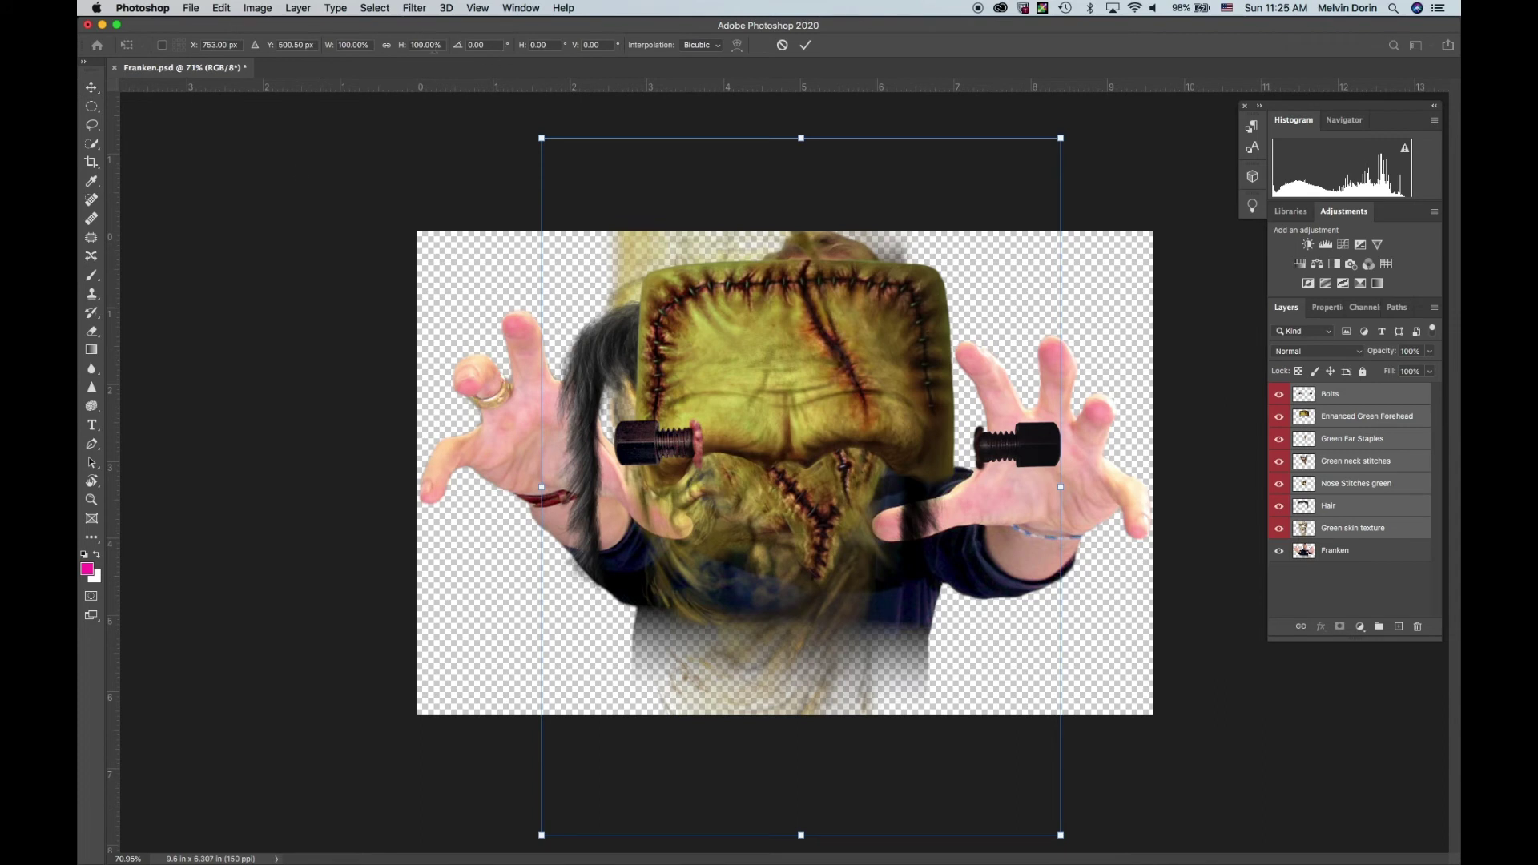
left_click(387, 45)
left_click(387, 45)
left_click(387, 45)
left_click_drag(541, 138, 817, 479)
left_click_drag(955, 566, 840, 283)
left_click_drag(688, 205, 702, 239)
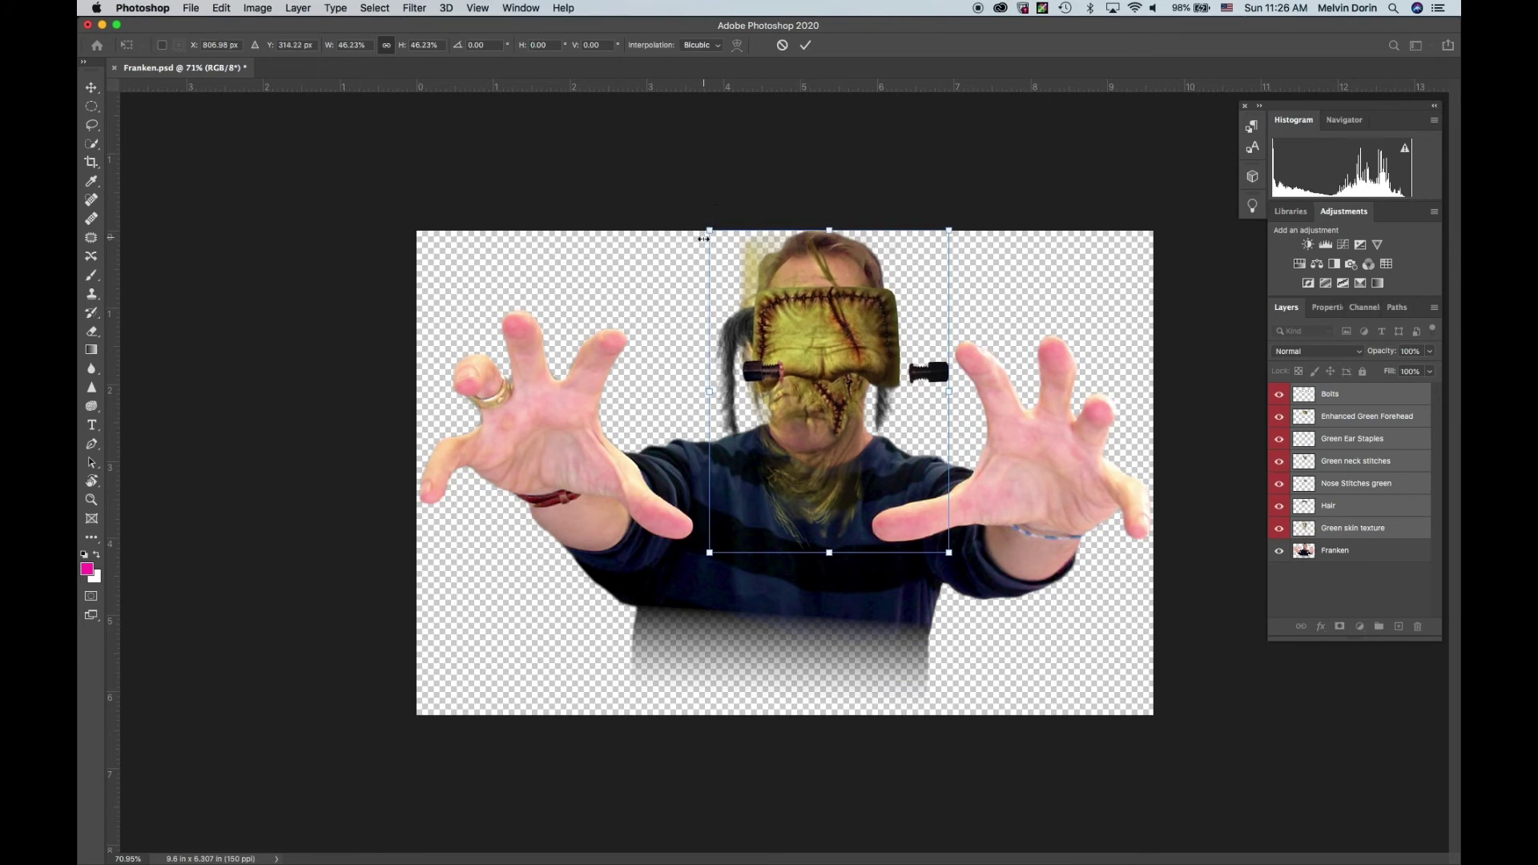
left_click(805, 46)
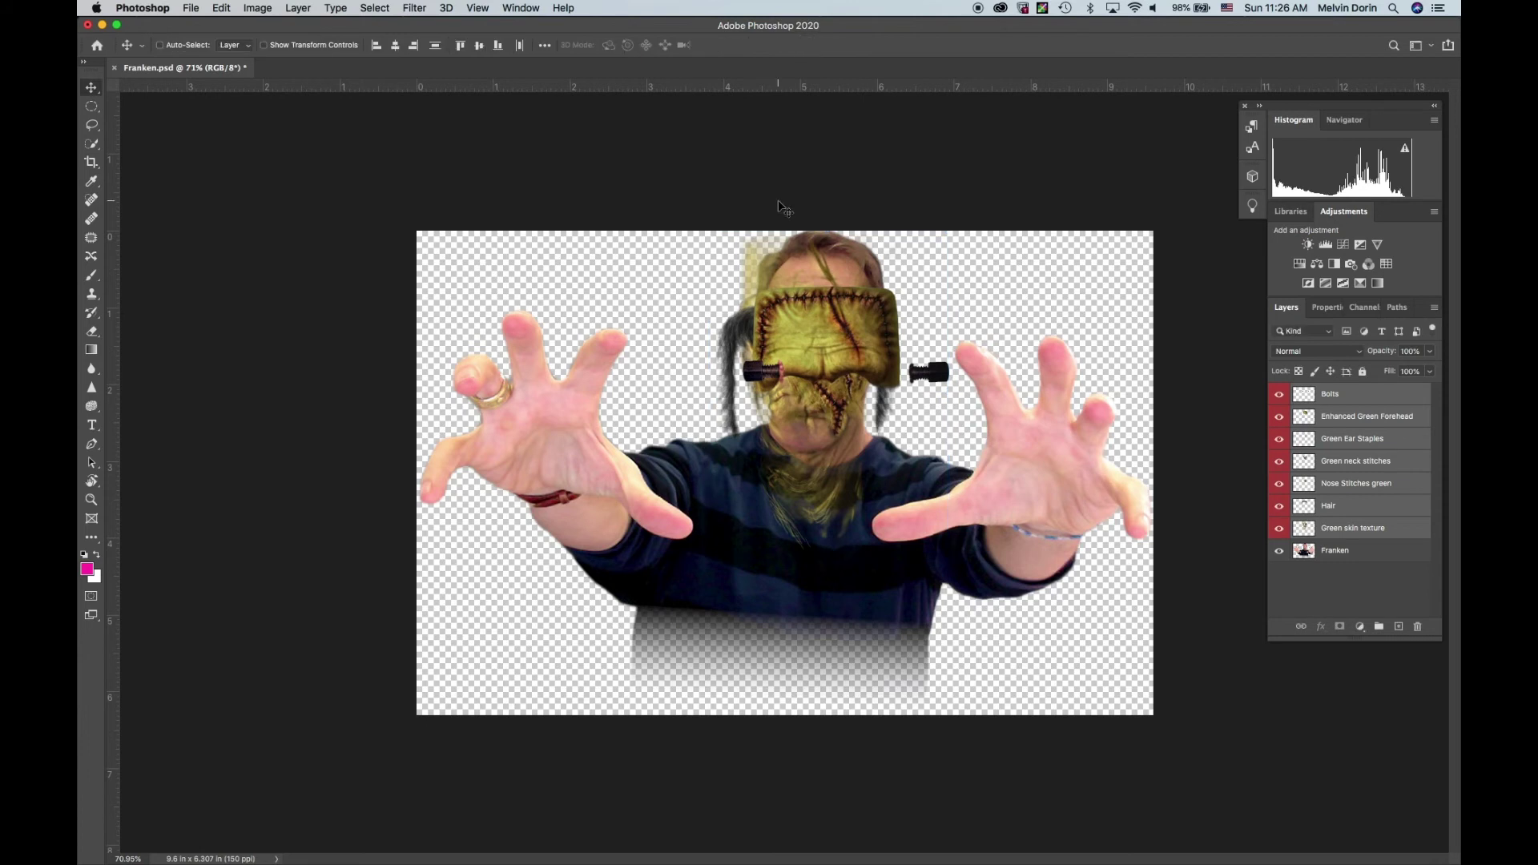
Step: Hide the green skin, hair and nose stitches overlays and move Hair to the top of the stack
left_click_drag(1281, 530, 1278, 394)
left_click(1368, 558)
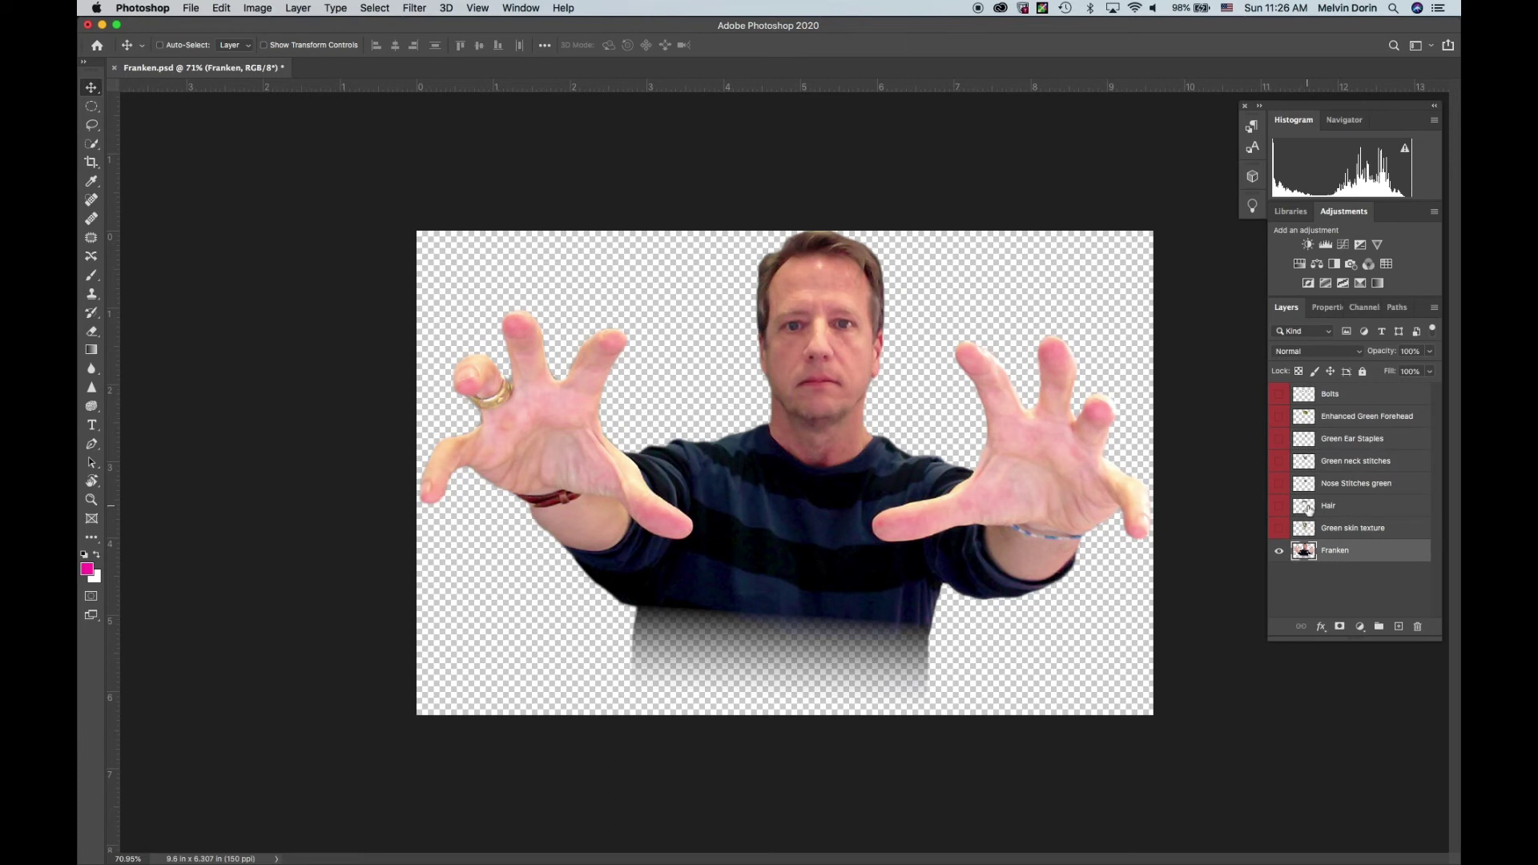
left_click_drag(1353, 509, 1357, 385)
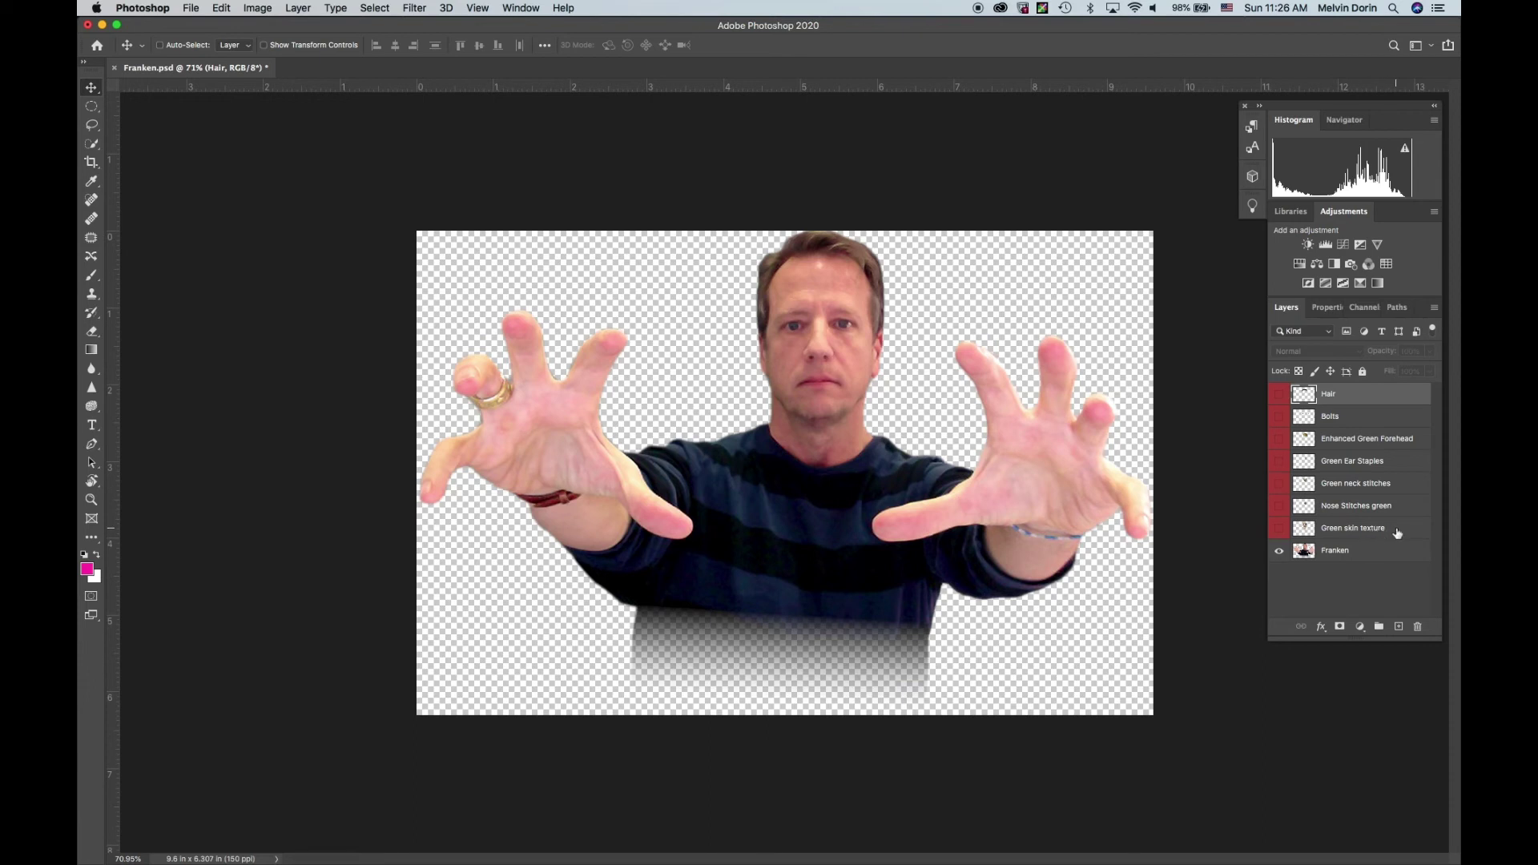
Step: Show the Green skin texture layer and nudge it right to align with the face
left_click_drag(1396, 532, 1384, 528)
left_click(1283, 530)
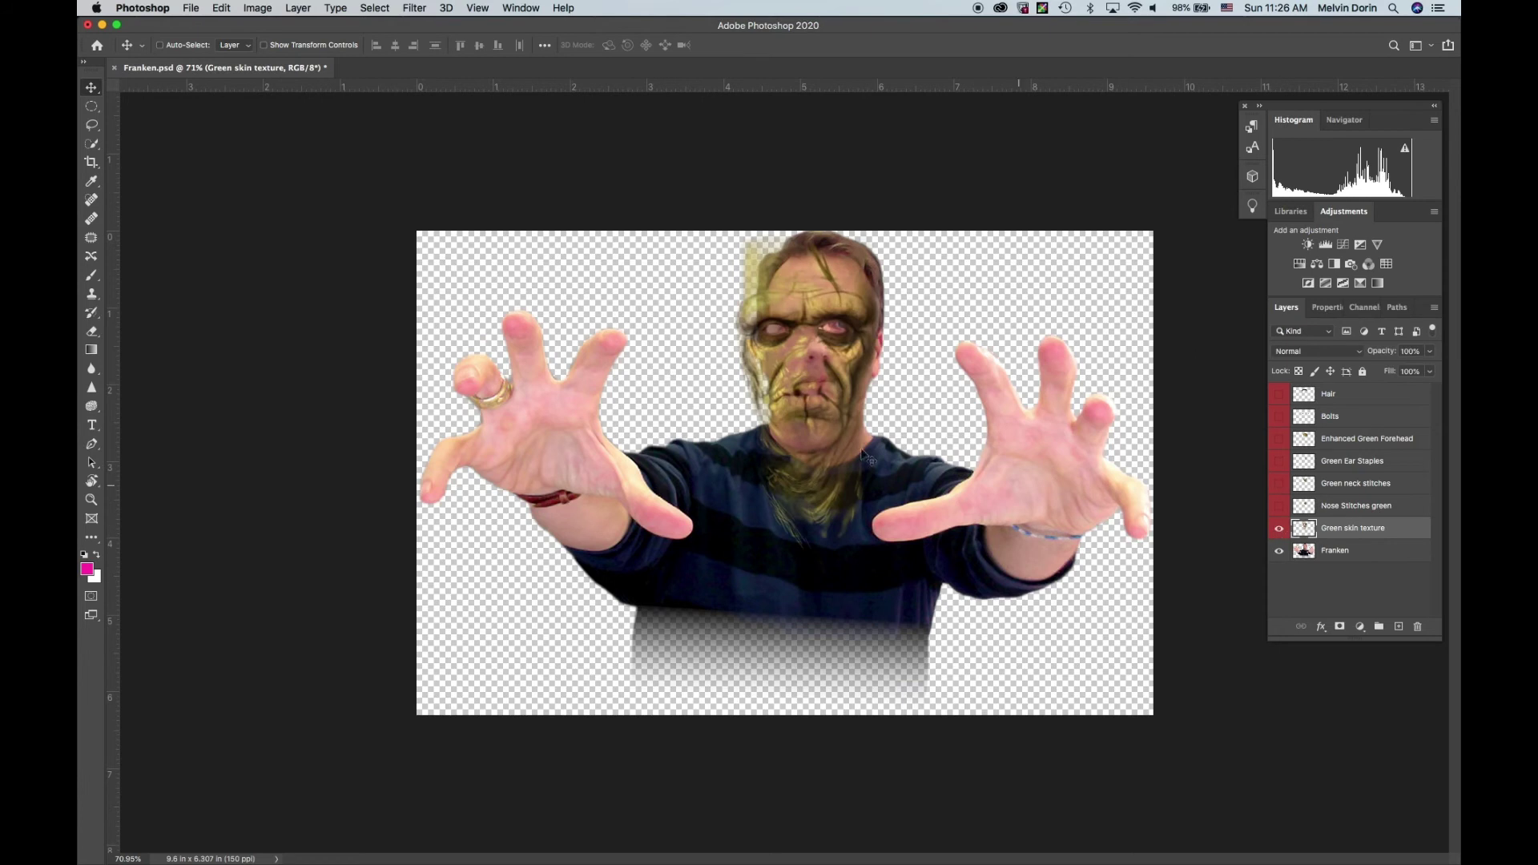
mouse_move(799, 348)
left_mouse_down()
mouse_move(810, 354)
mouse_move(811, 336)
left_mouse_up()
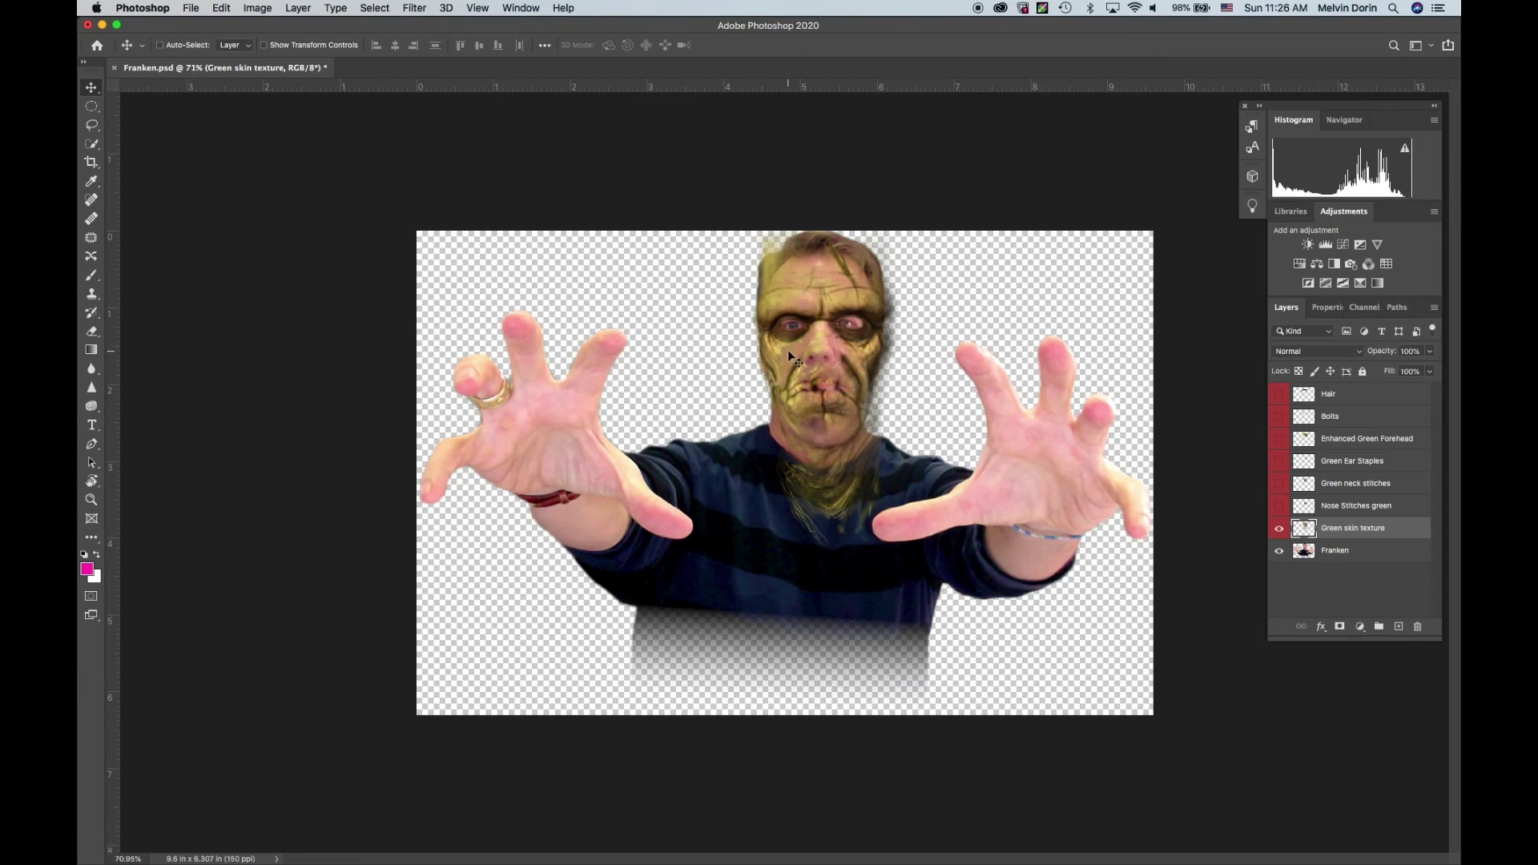
left_click_drag(788, 351, 793, 353)
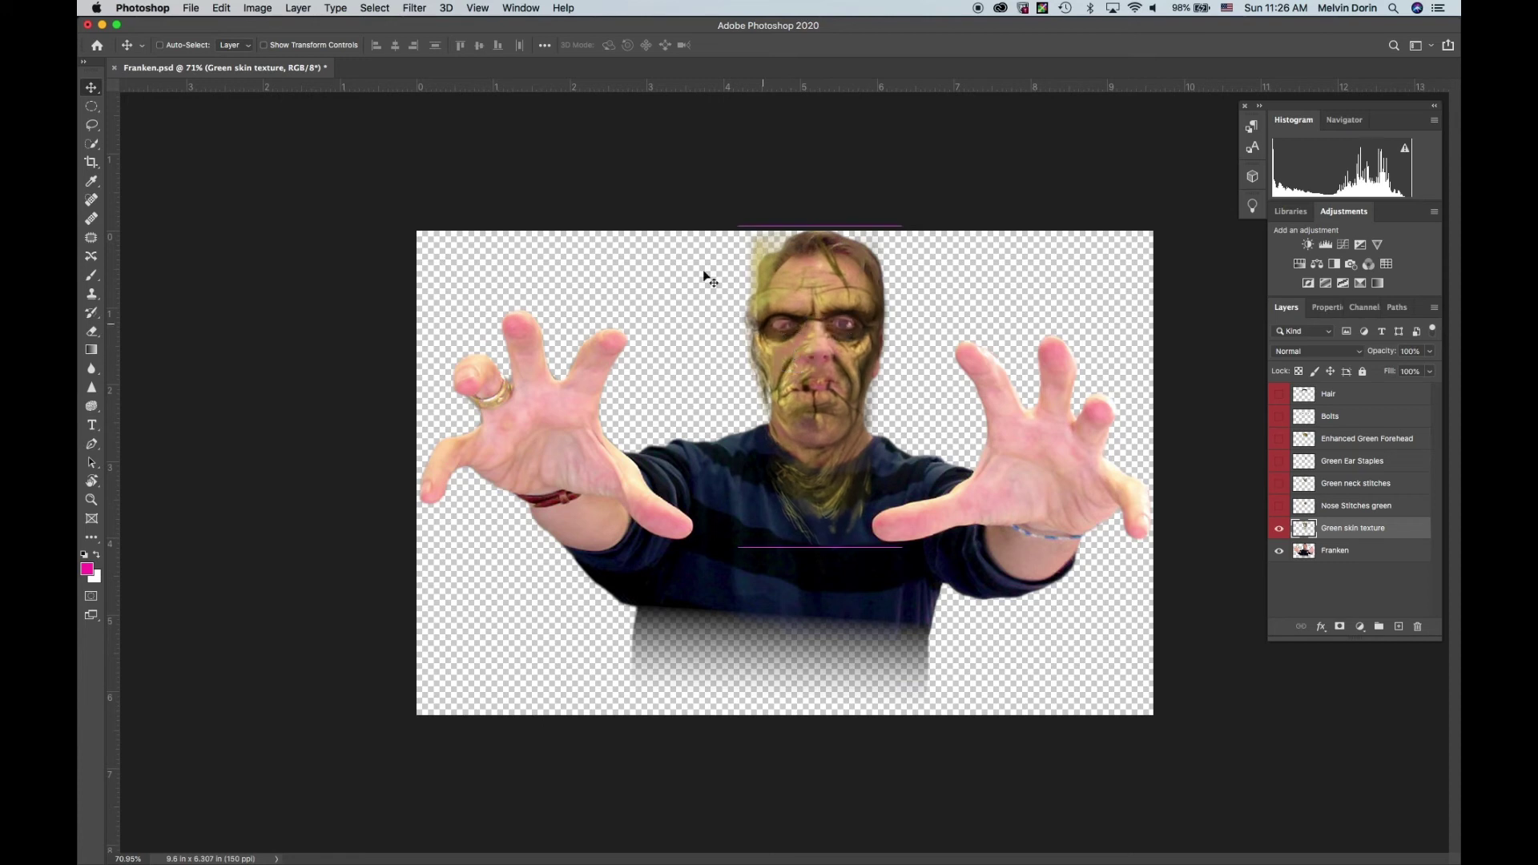
Step: Scale the Green skin texture to about 93% width and 90% height and move it up onto the face
left_click(219, 8)
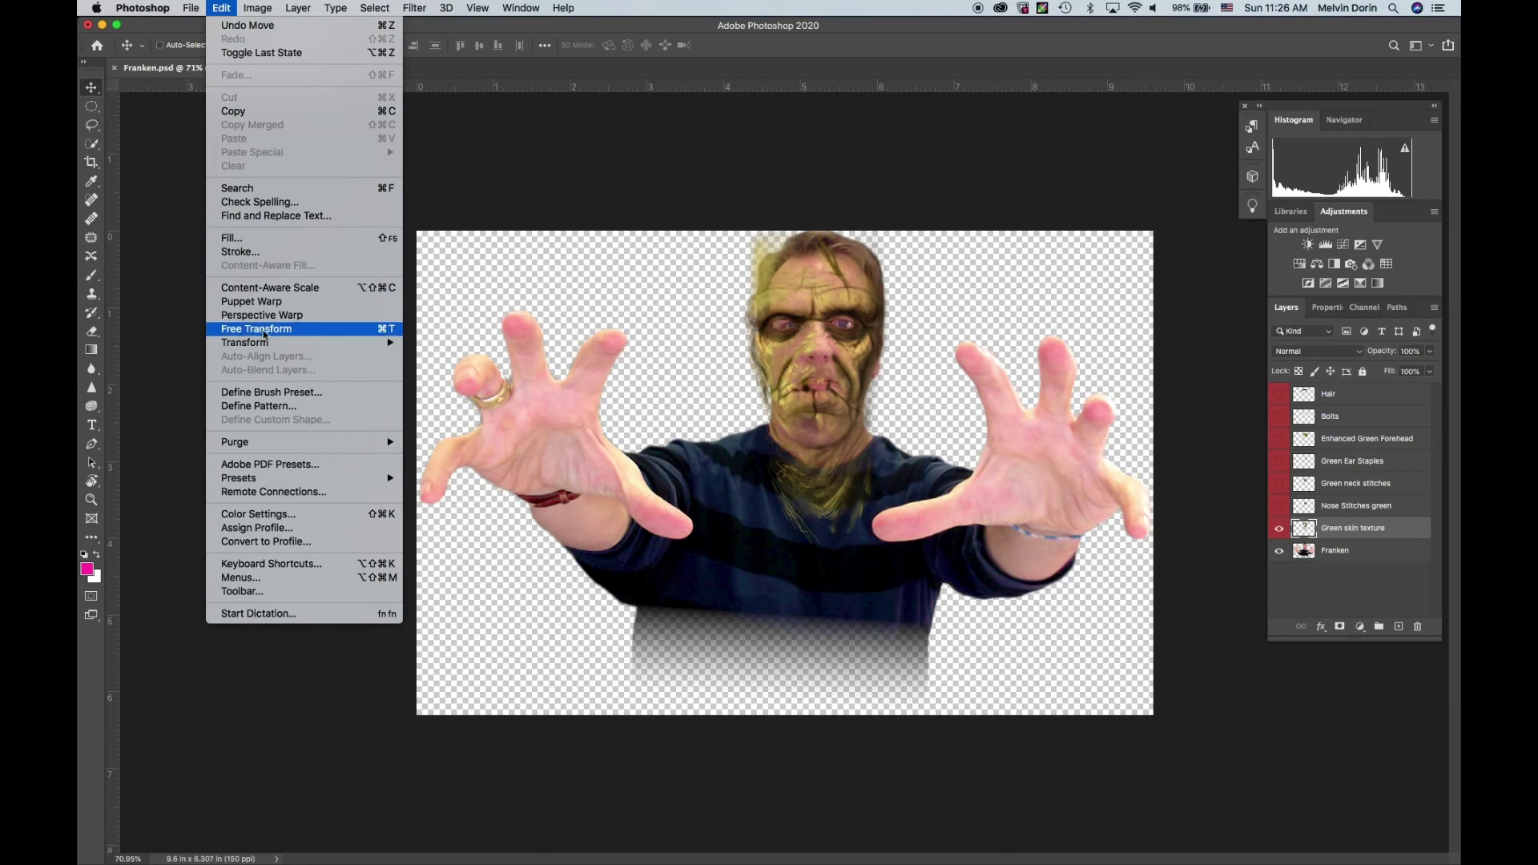
mouse_move(264, 348)
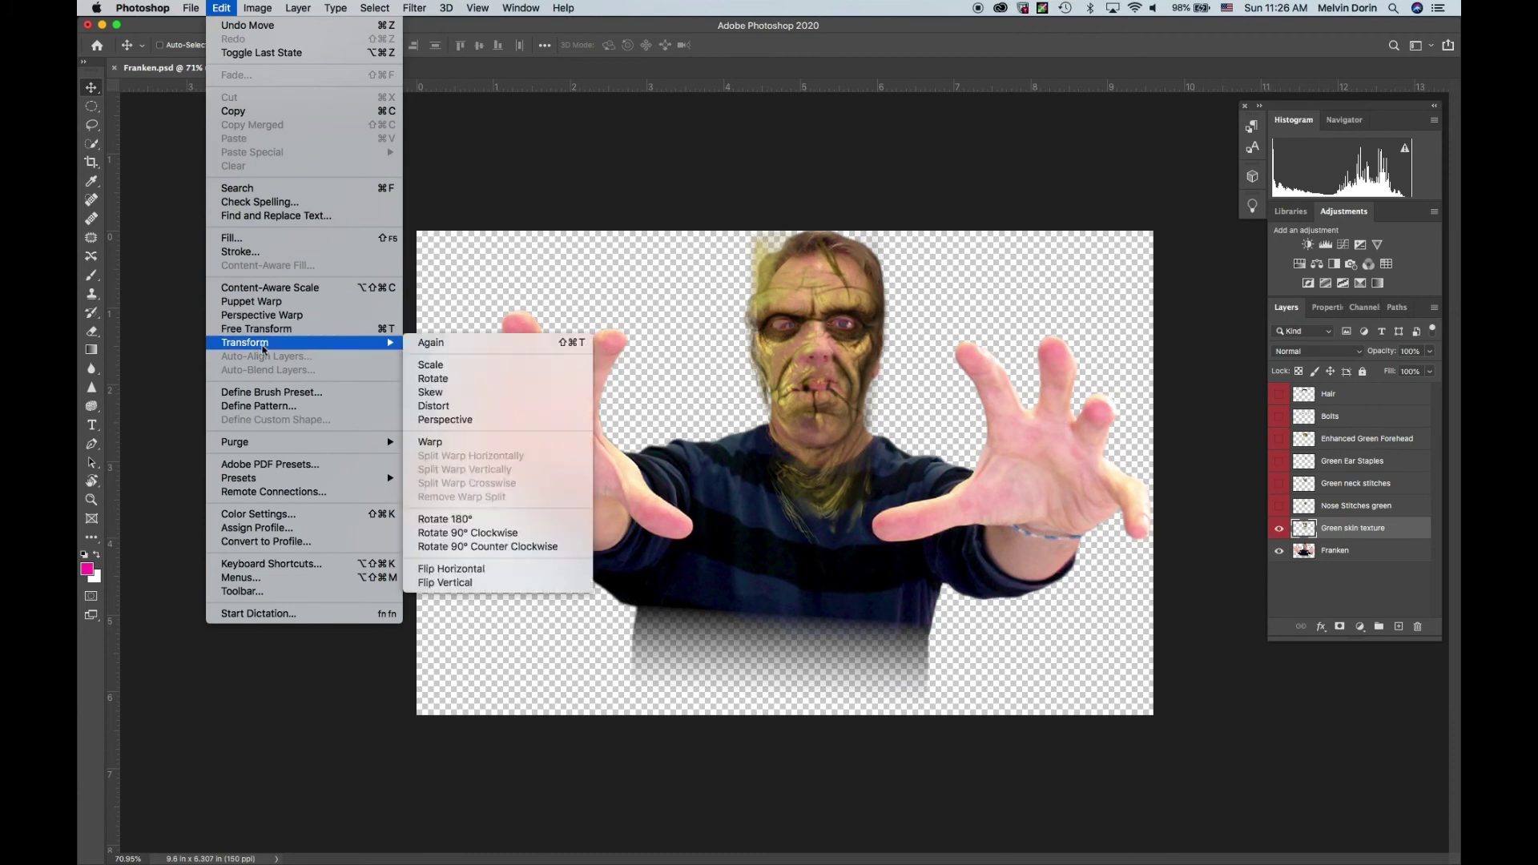
left_click(426, 365)
left_click_drag(737, 226, 748, 259)
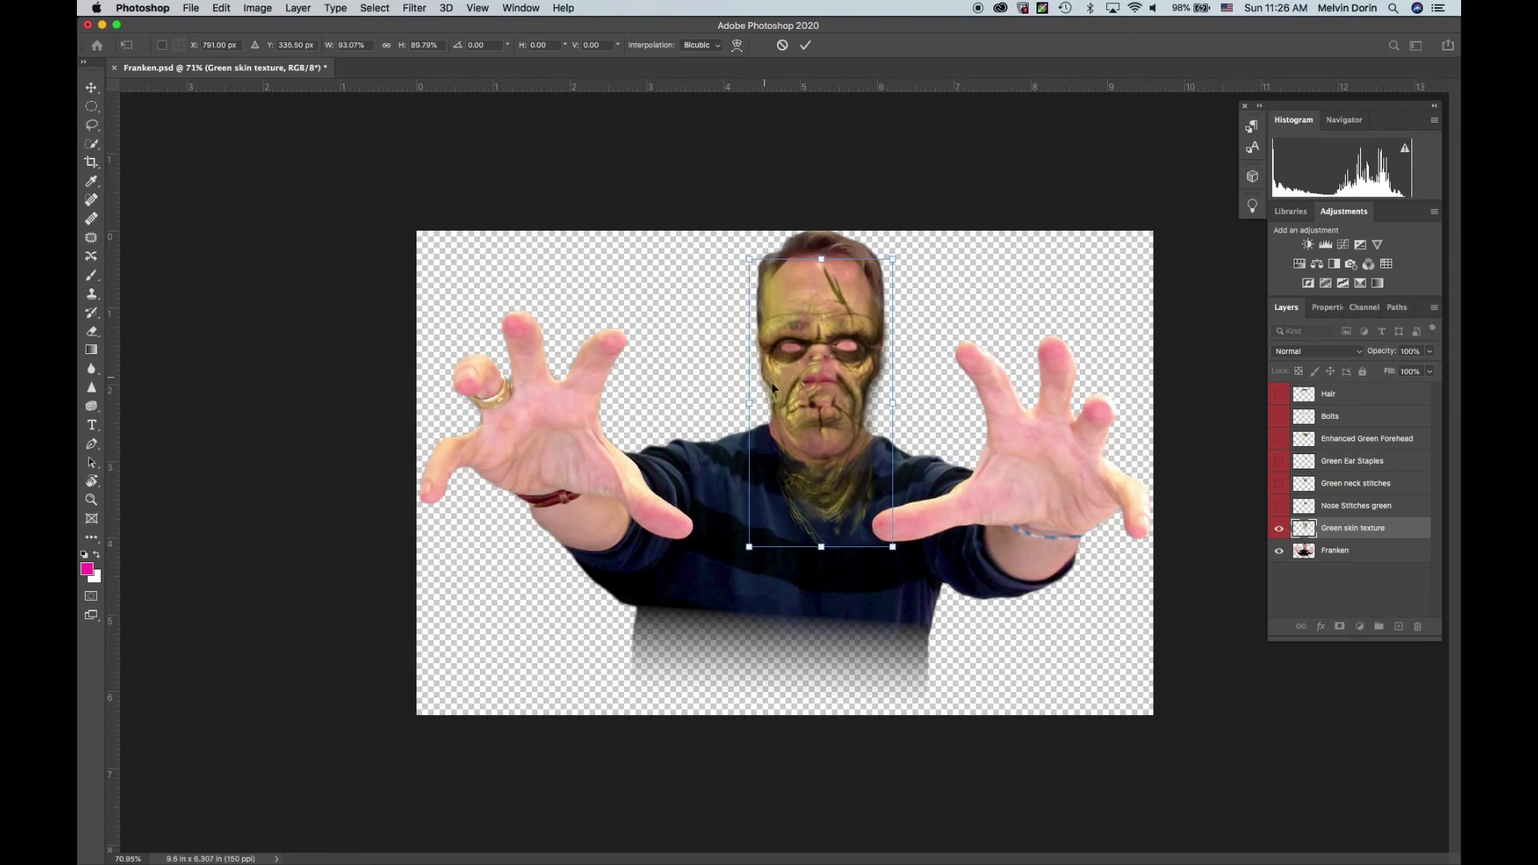
mouse_move(842, 396)
left_mouse_down()
mouse_move(839, 344)
mouse_move(843, 376)
left_mouse_up()
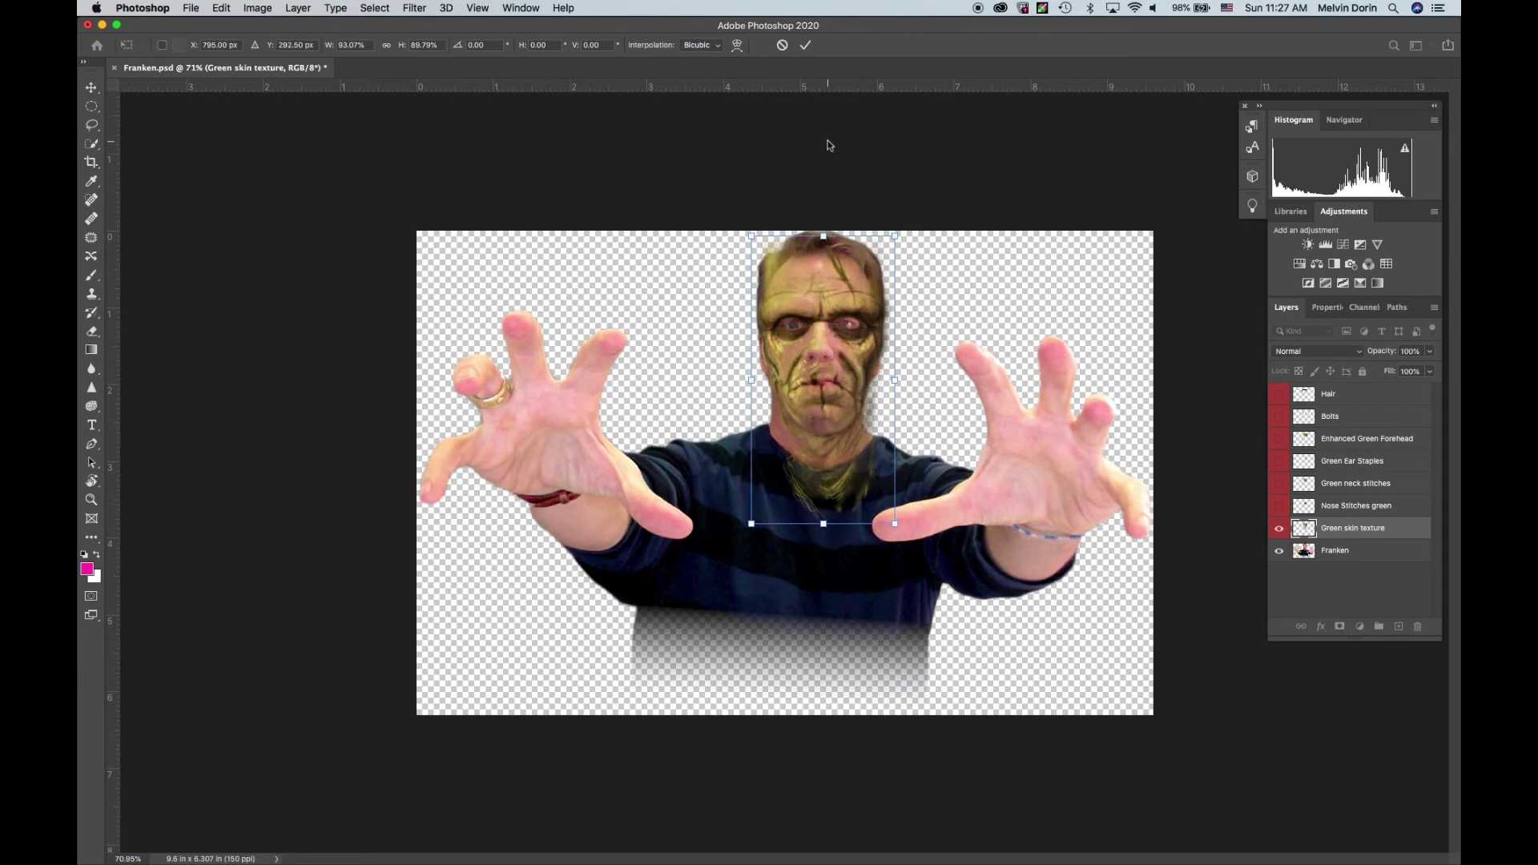
left_click(805, 45)
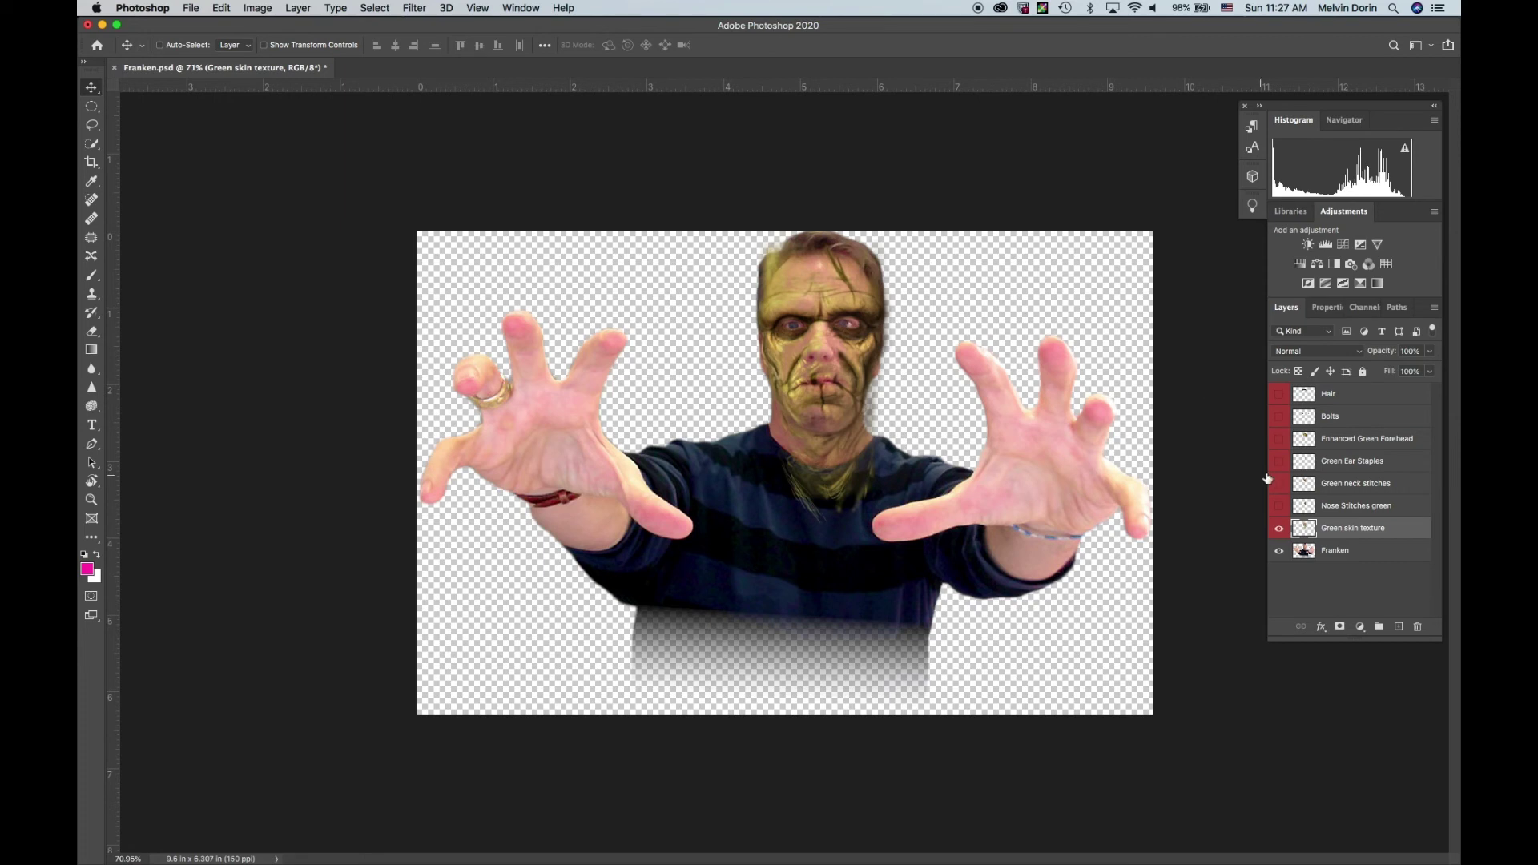
Step: Show the Nose Stitches green layer and nudge the skin and stitches slightly up and left
left_click(1279, 506)
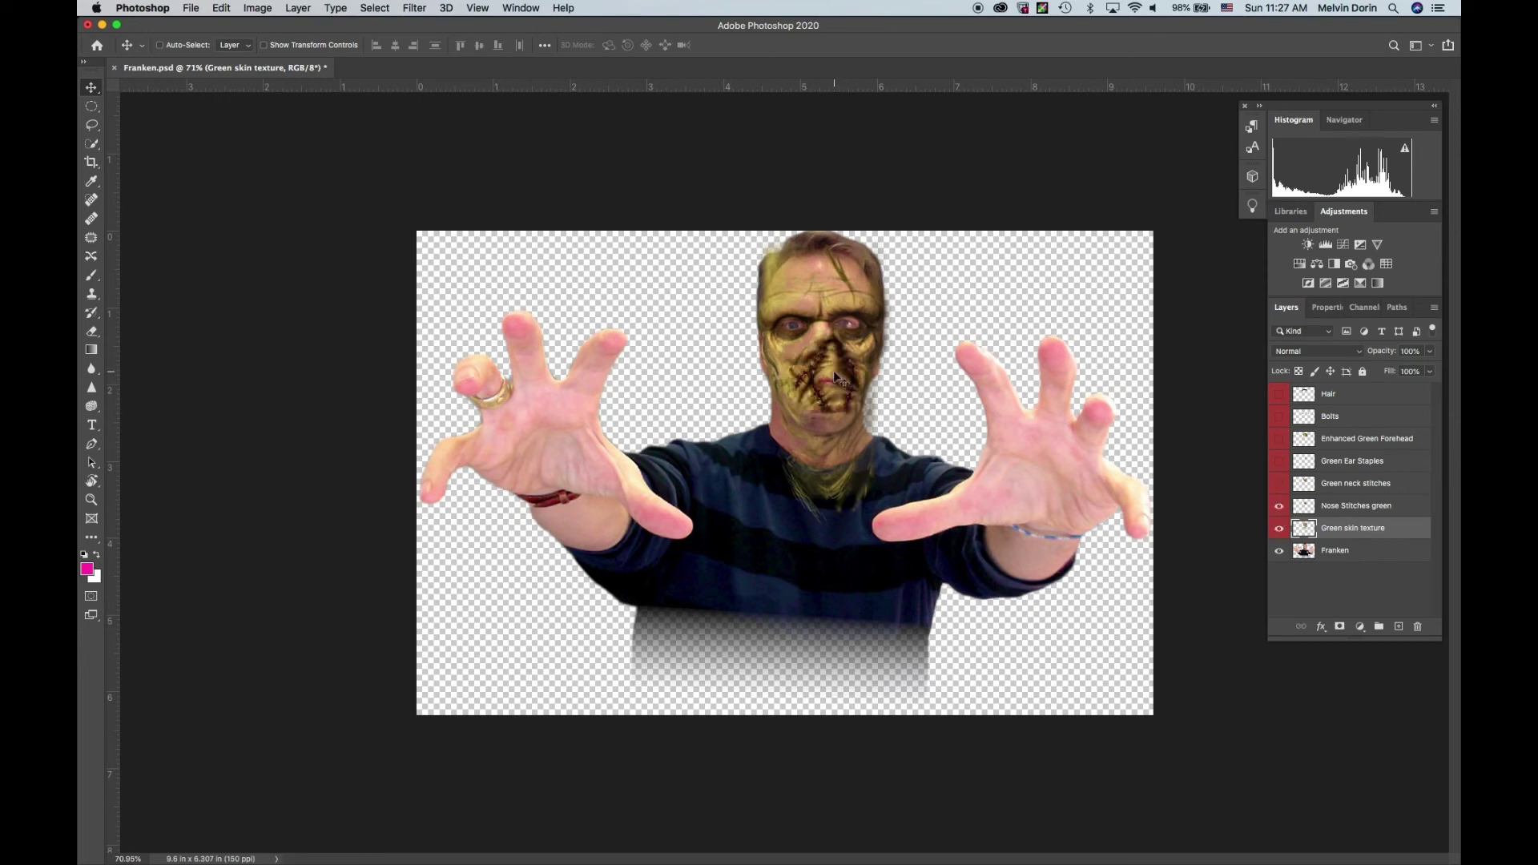
mouse_move(834, 372)
left_mouse_down()
mouse_move(823, 362)
mouse_move(830, 378)
left_mouse_up()
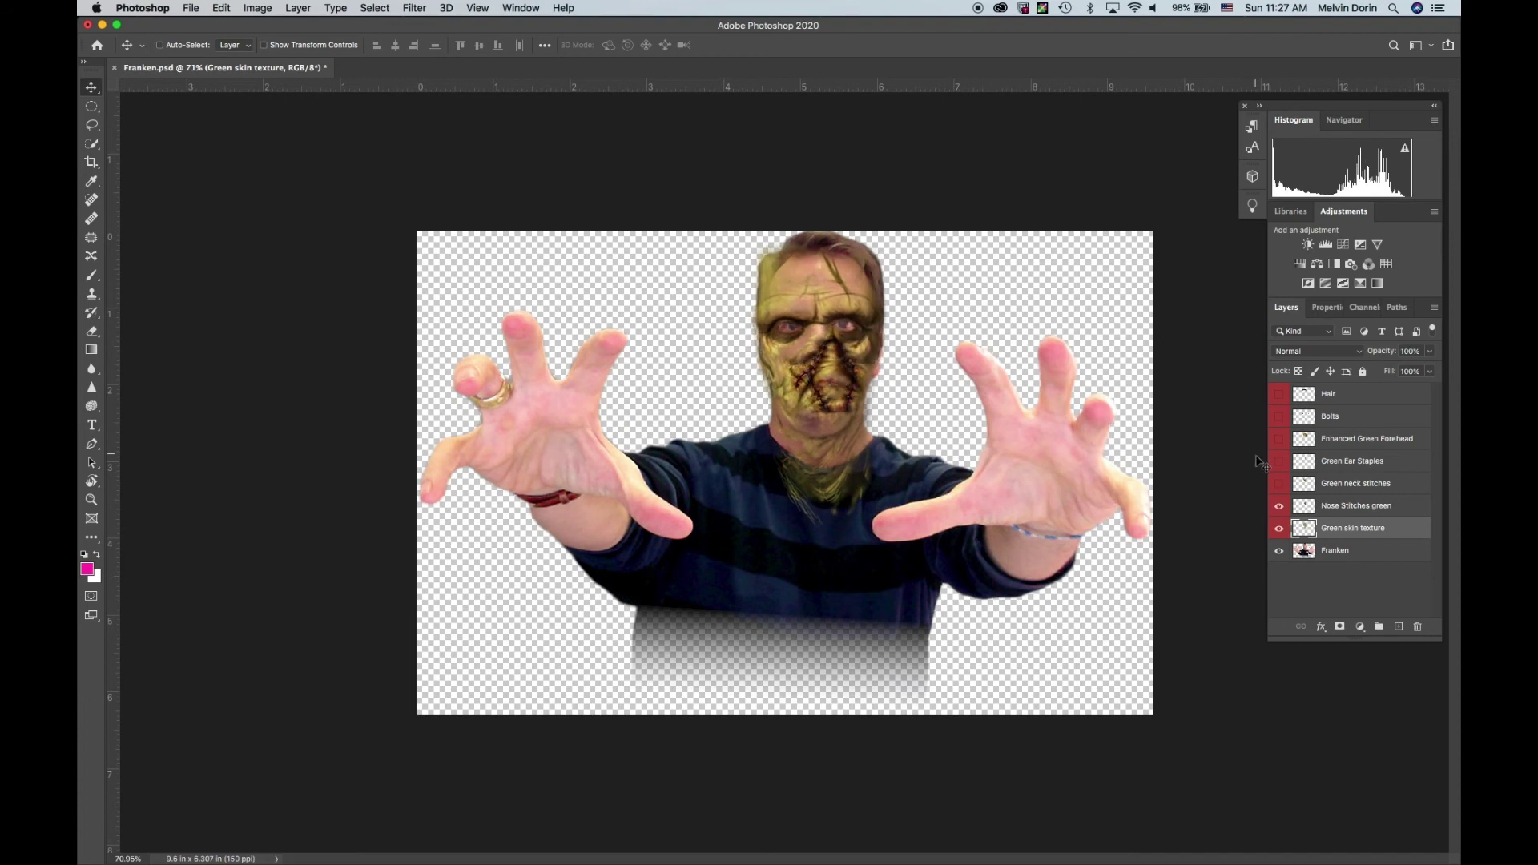
left_click(1416, 509)
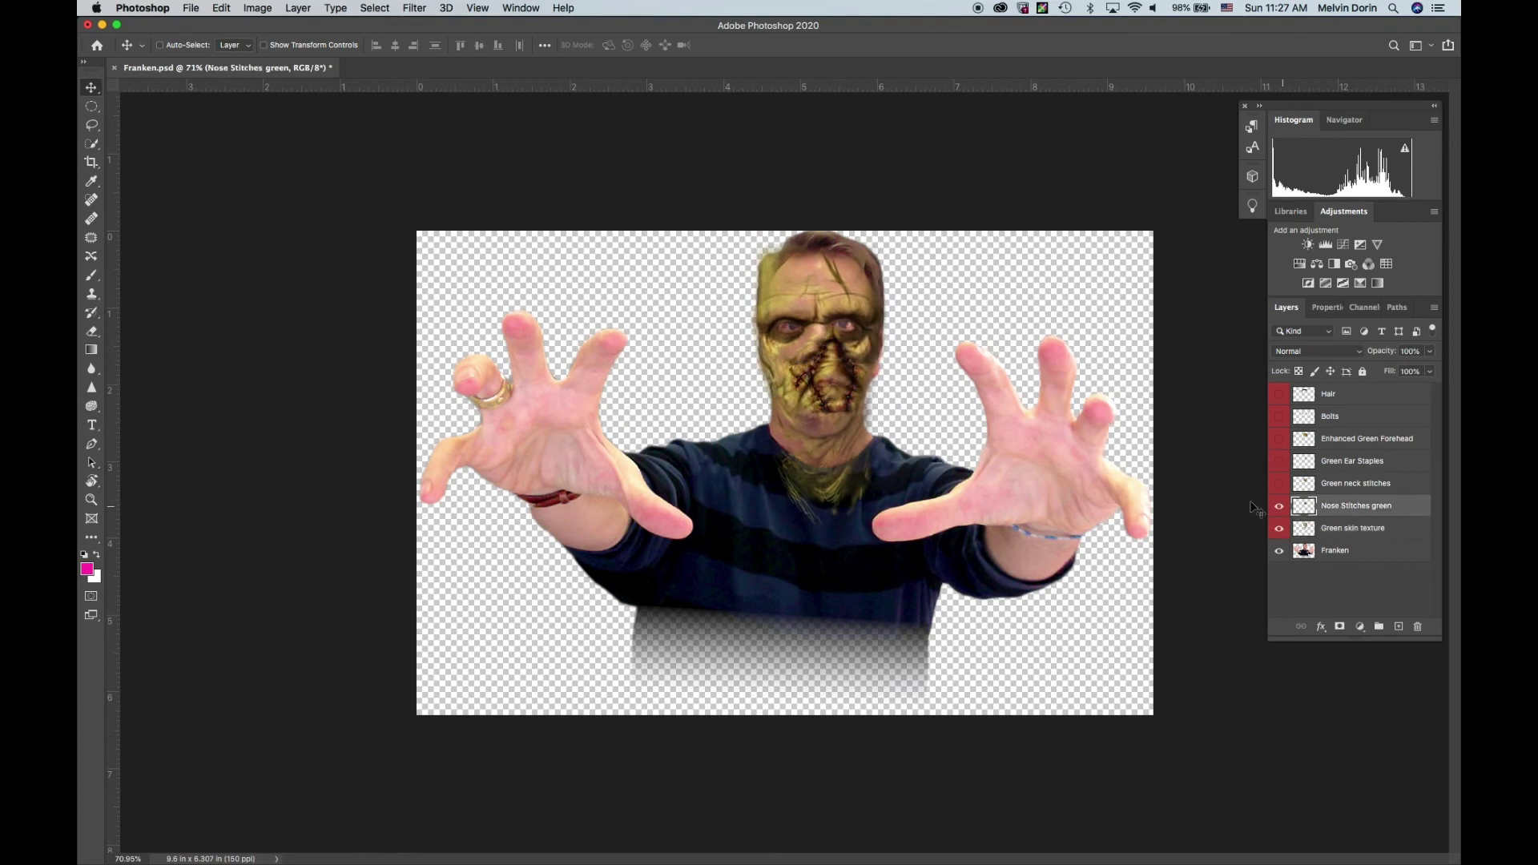
left_click_drag(833, 380, 820, 369)
Step: Scale the nose stitches to about 75% by 78% and position them over the nose
left_click(221, 9)
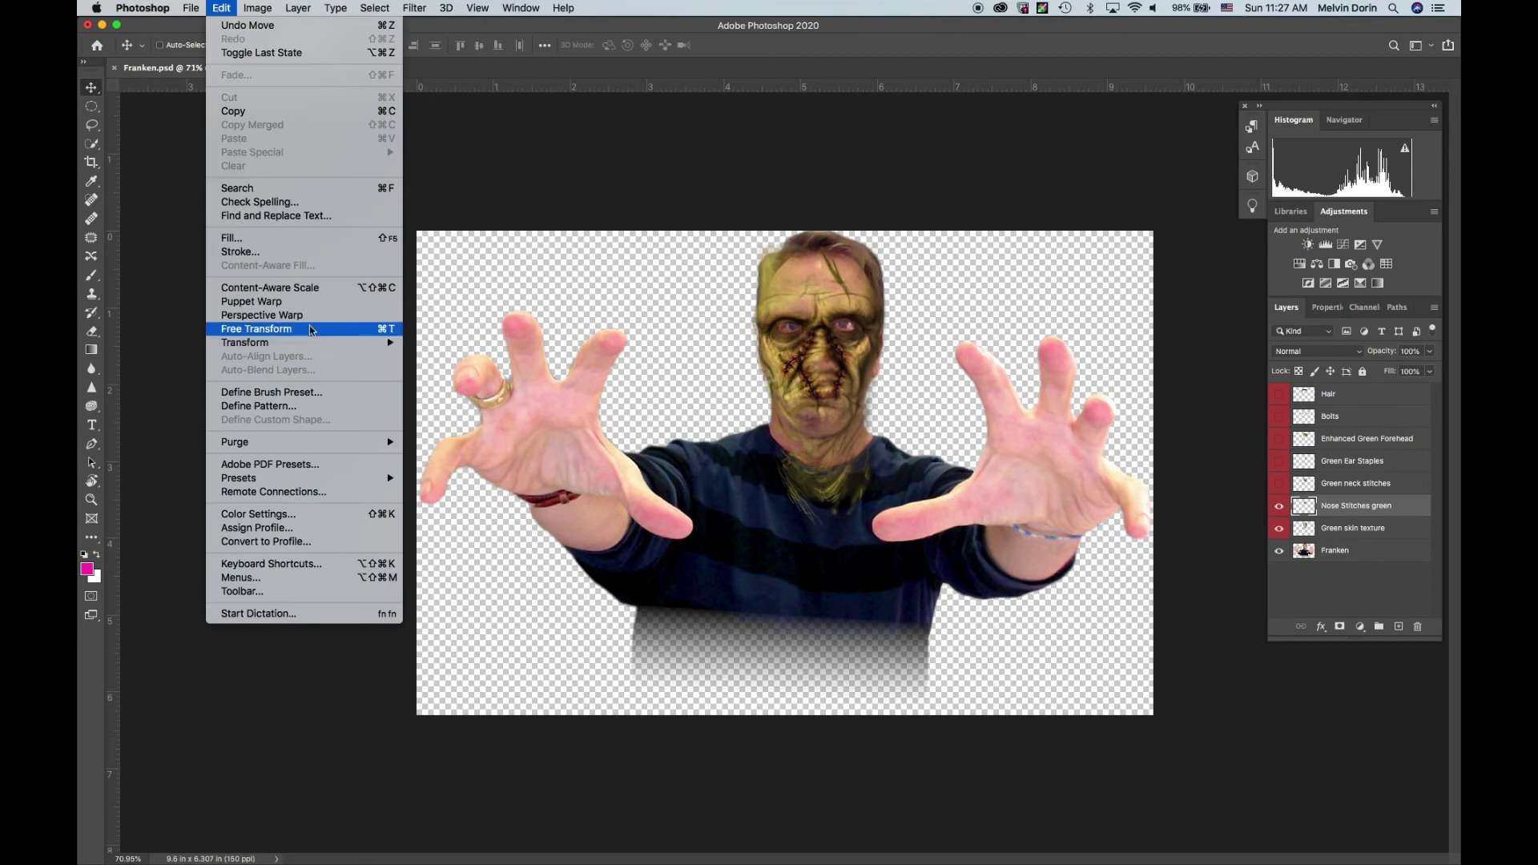
mouse_move(309, 343)
left_click(453, 363)
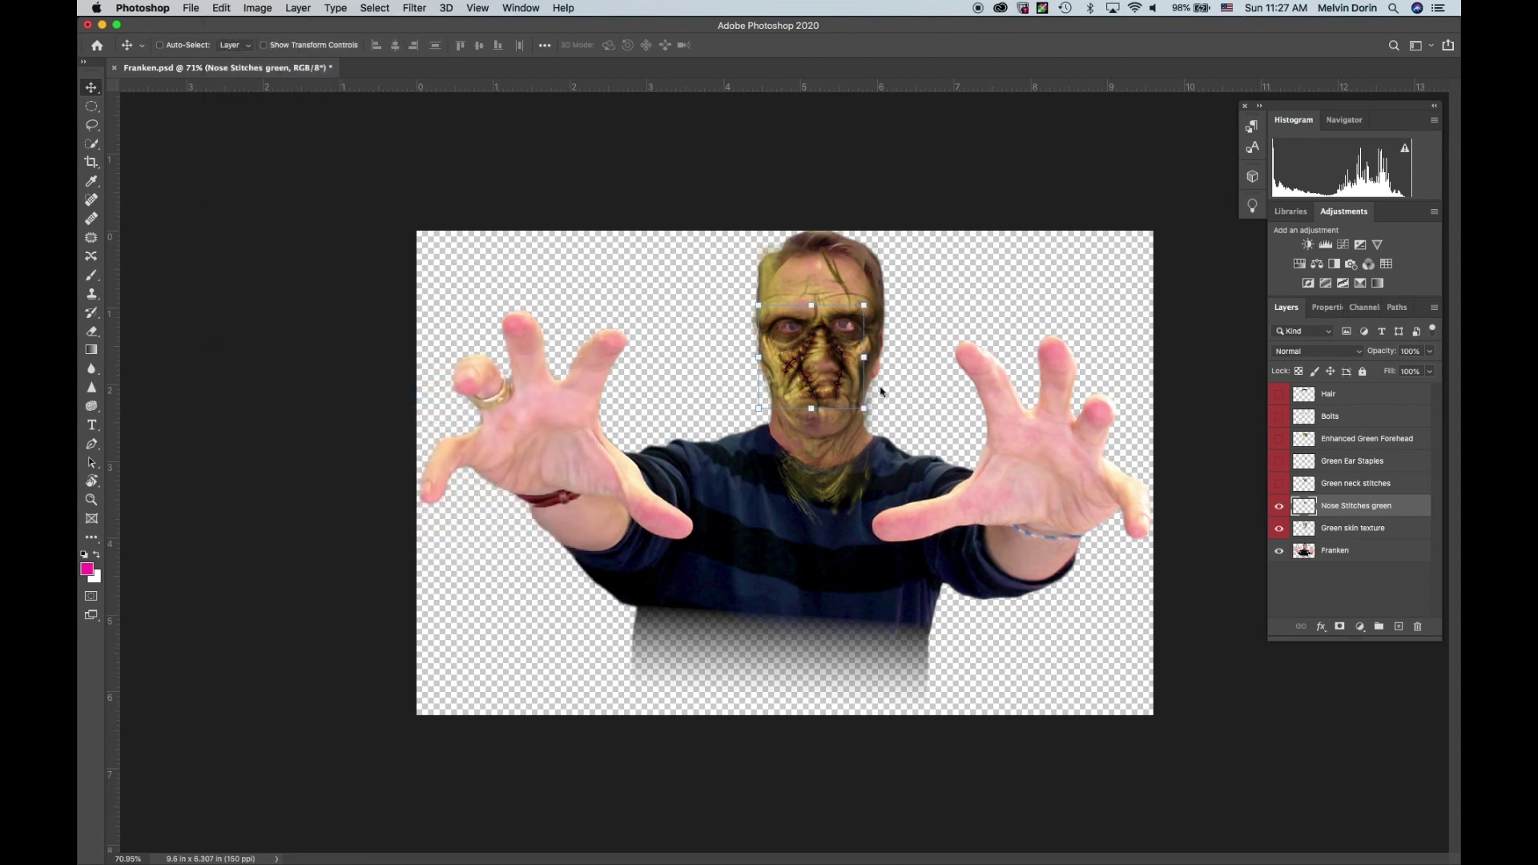
left_click_drag(864, 305, 853, 319)
left_click_drag(757, 318, 773, 327)
left_click_drag(822, 375, 818, 359)
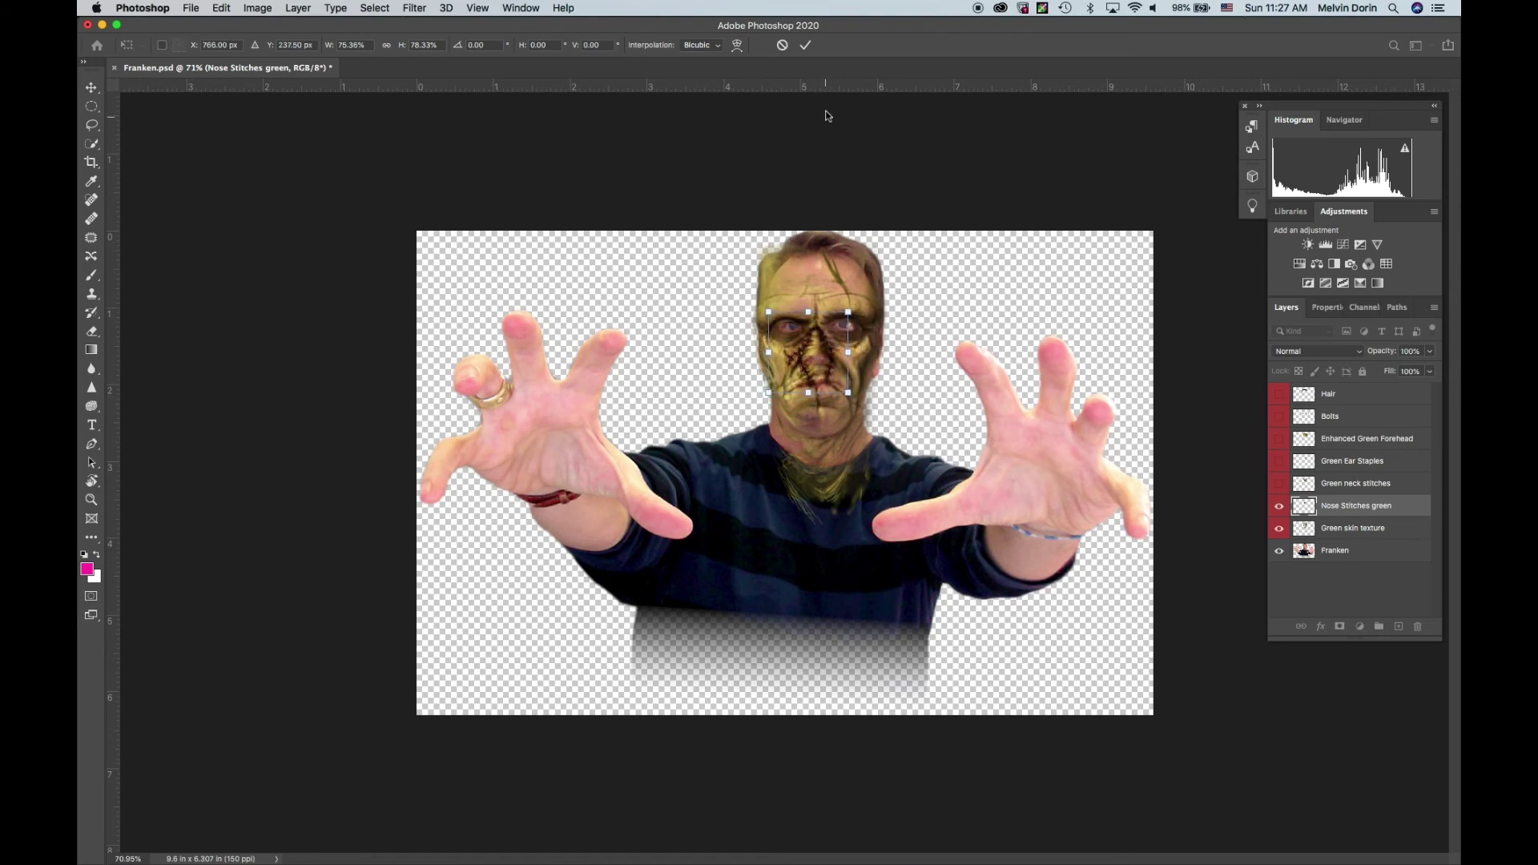
left_click(805, 46)
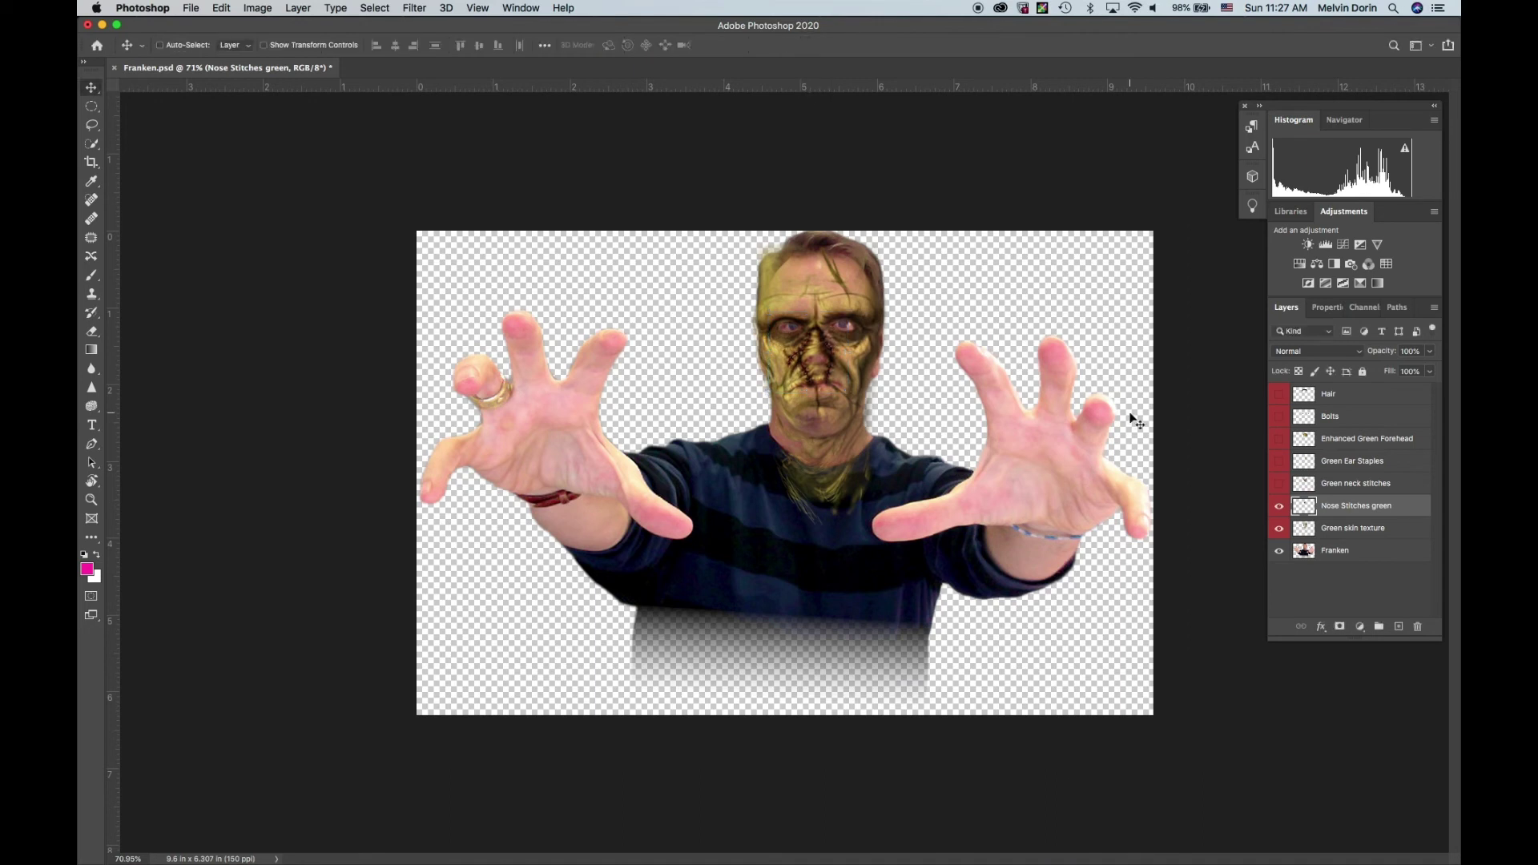
Step: Show the Green neck stitches layer and move it down onto the neck
left_click(1407, 490)
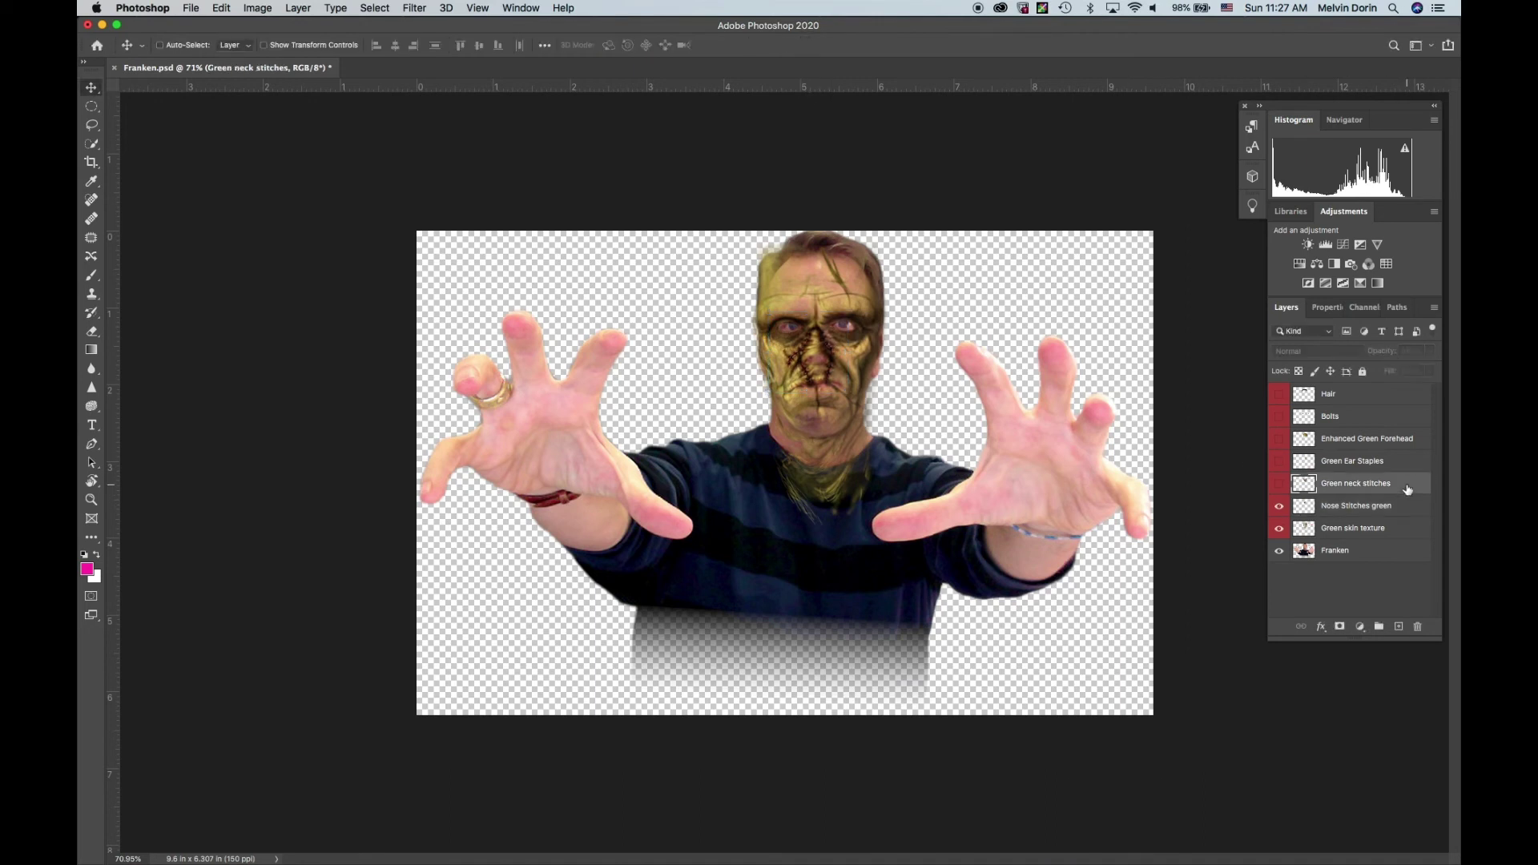
left_click(1279, 484)
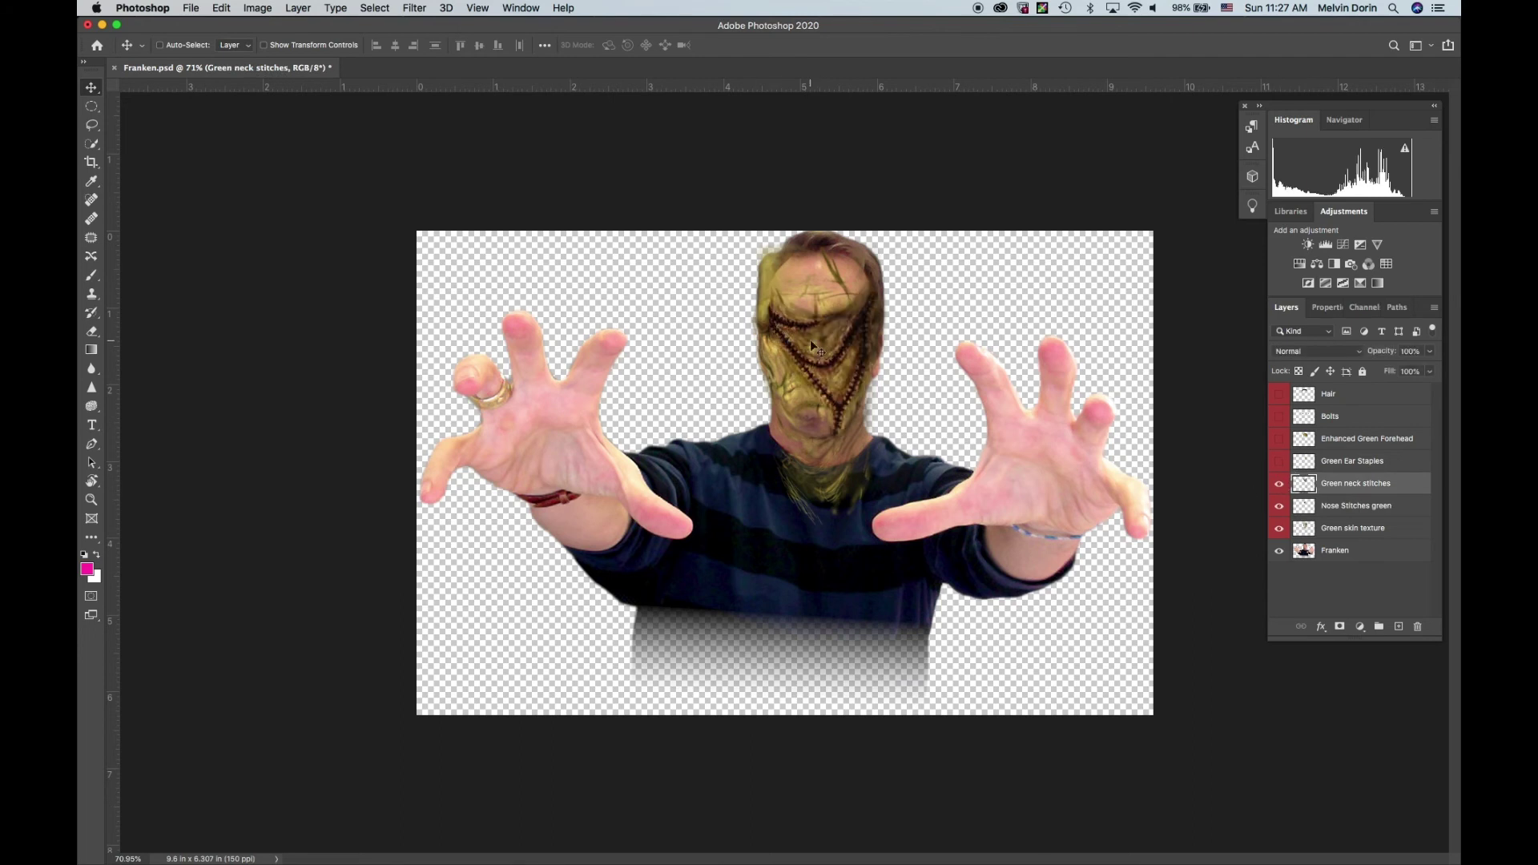
left_click_drag(824, 350, 823, 478)
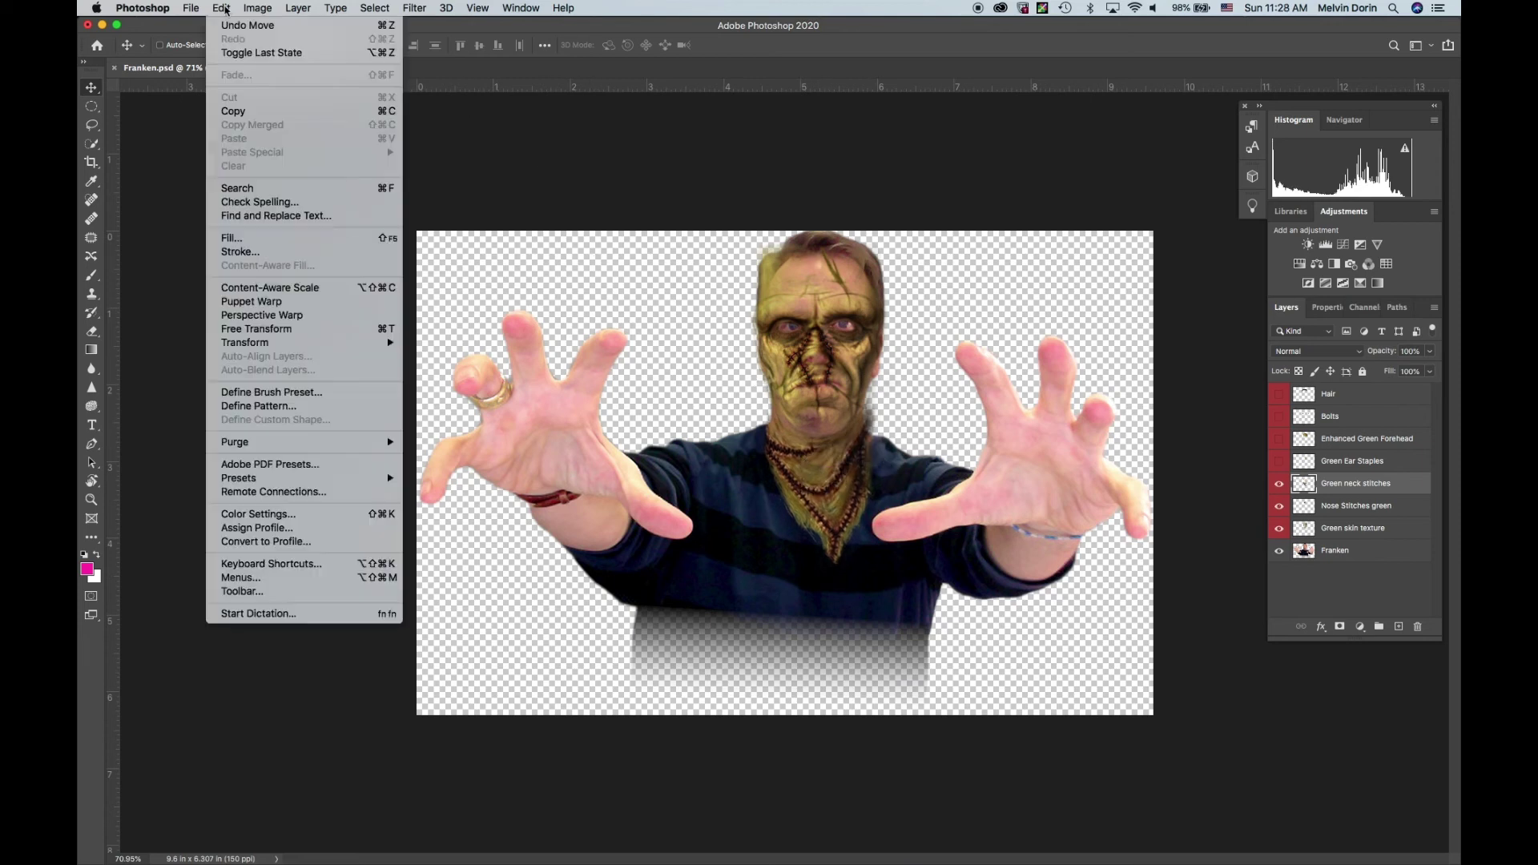
Step: Scale the neck stitches slightly narrower, to about 92% by 98%
mouse_move(283, 344)
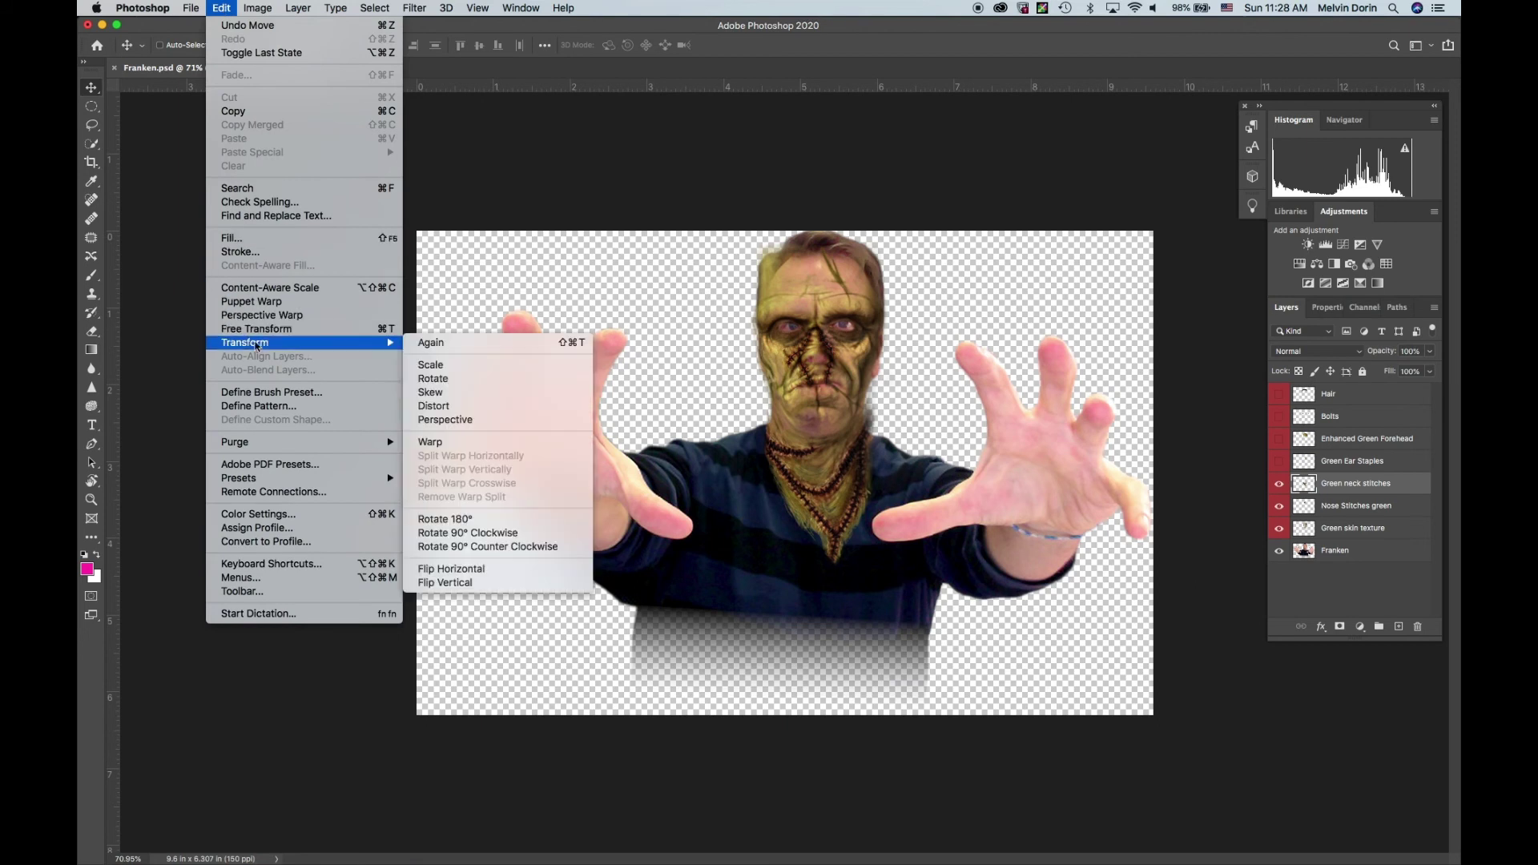
left_click(424, 366)
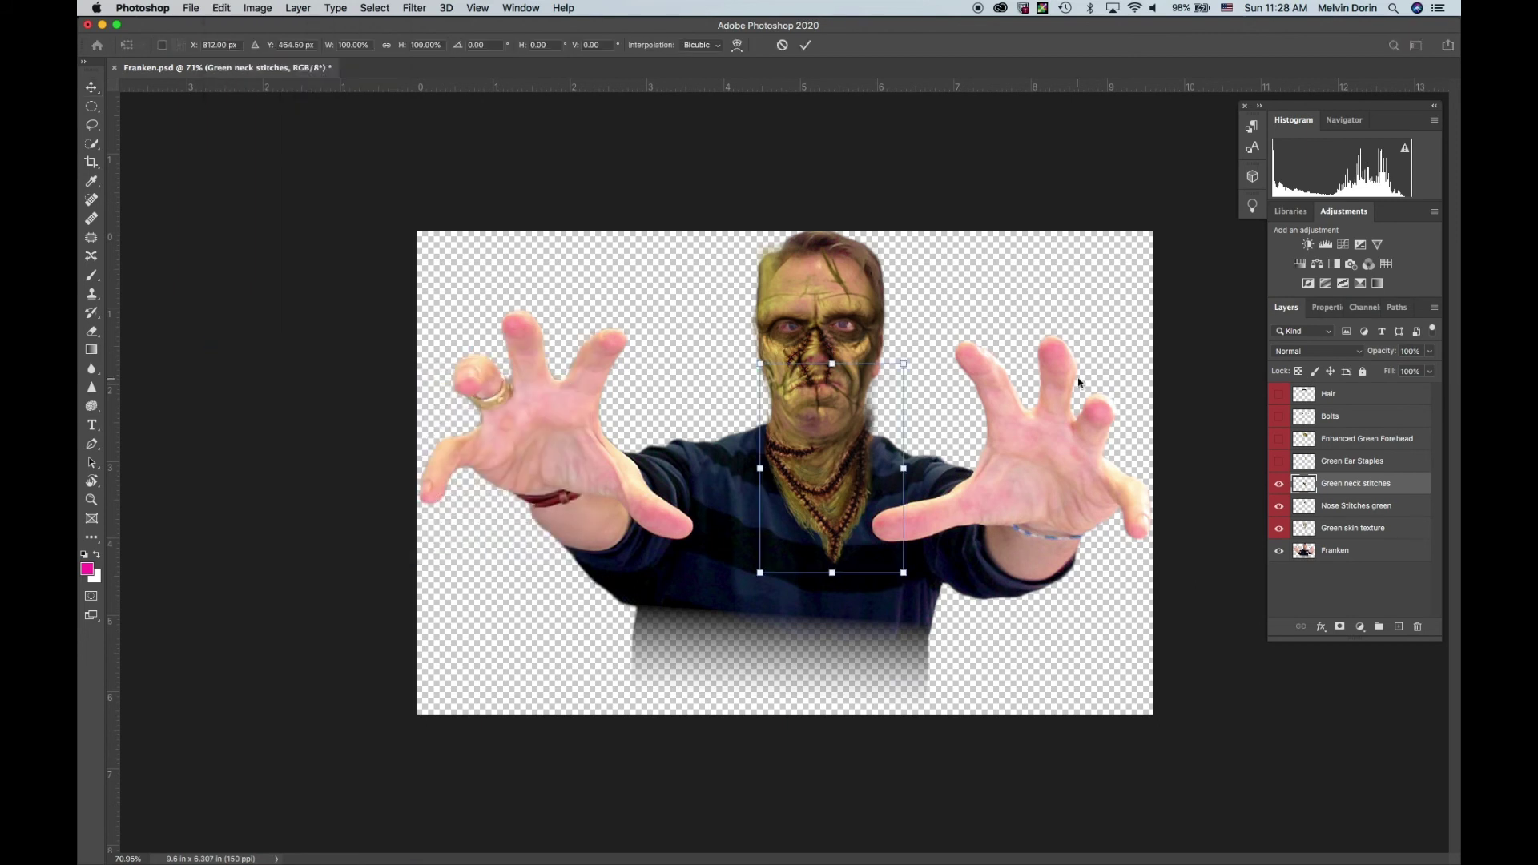
left_click_drag(903, 363, 894, 372)
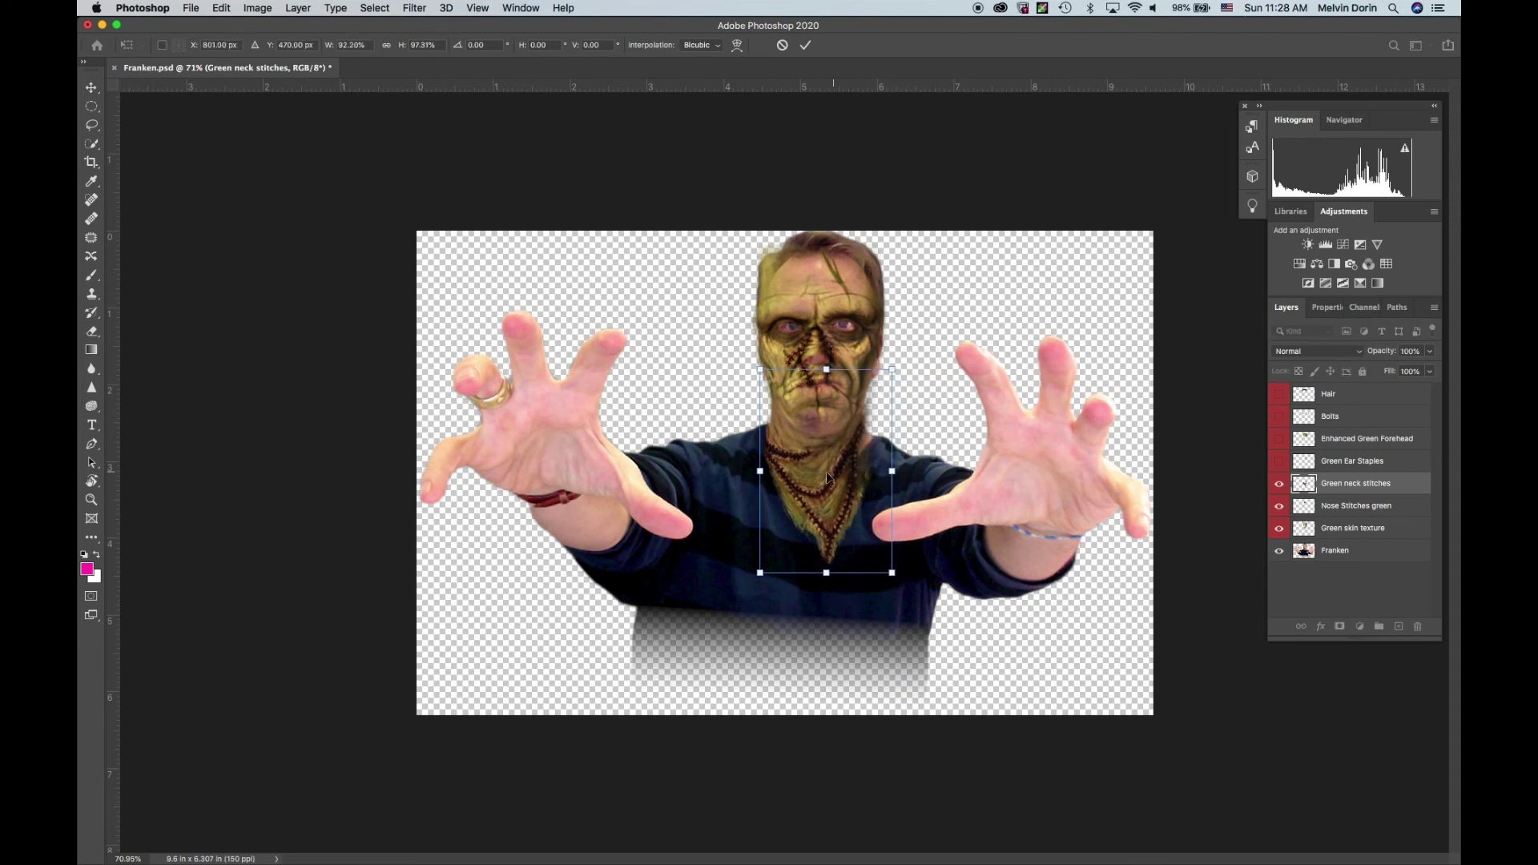
left_click(805, 46)
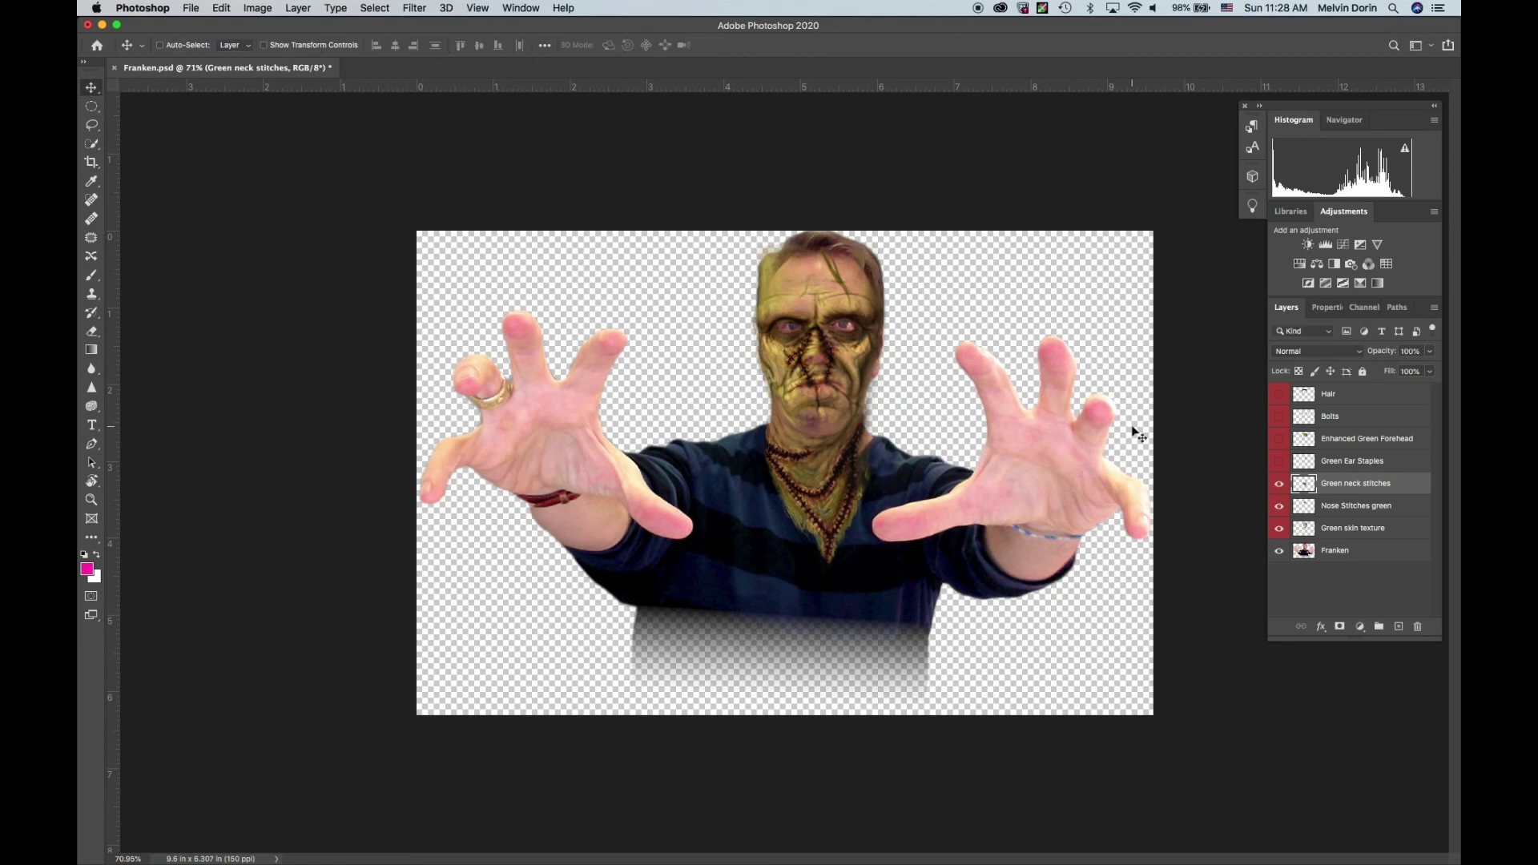
Step: Show Green Ear Staples, move them to the left ear, and reveal Enhanced Green Forehead
left_click(1401, 463)
left_click(1278, 462)
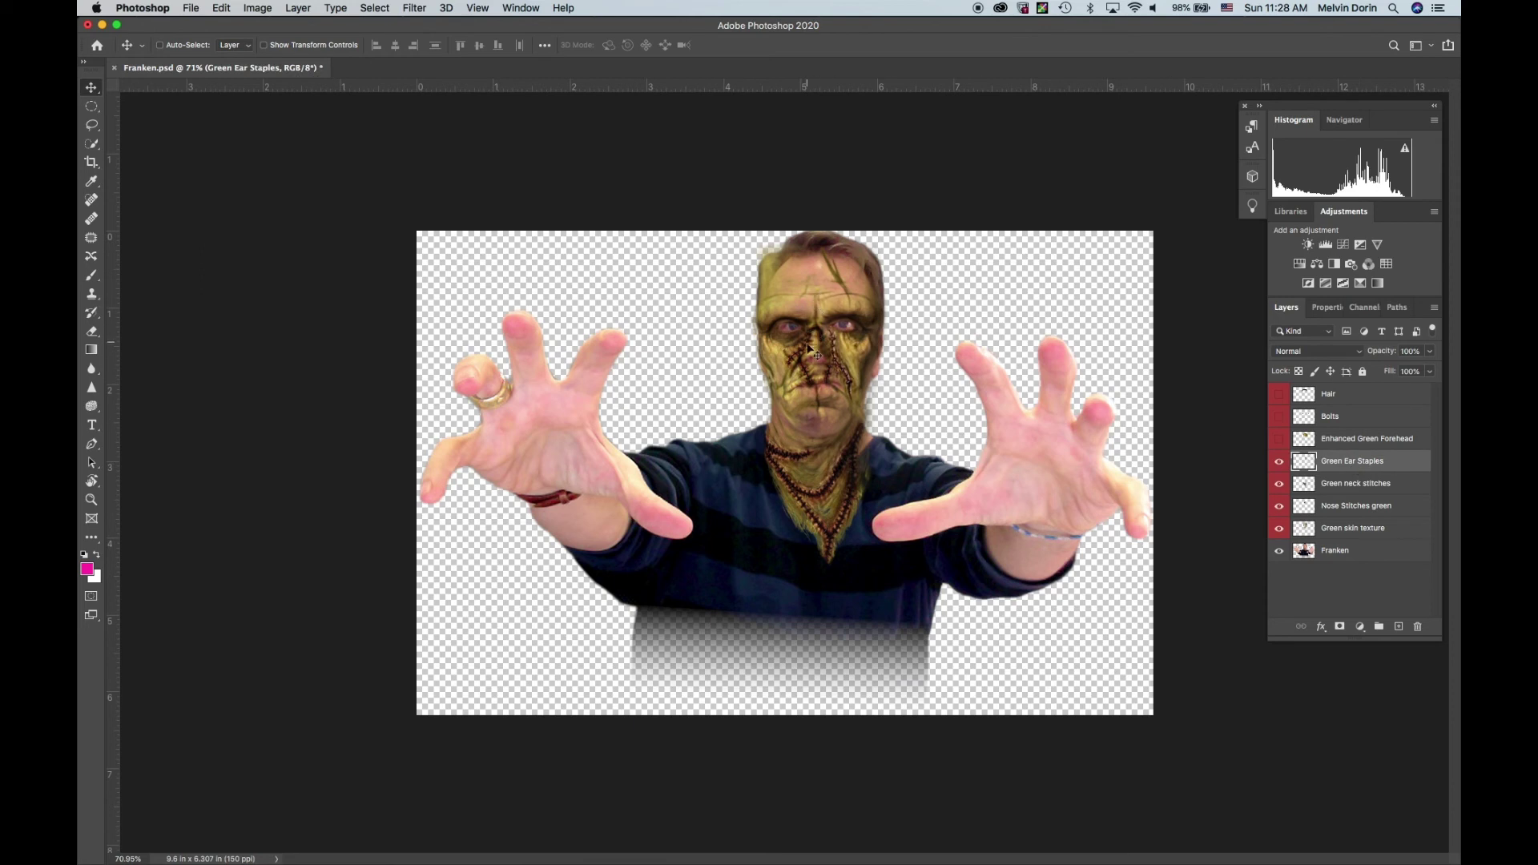
left_click_drag(817, 359, 767, 366)
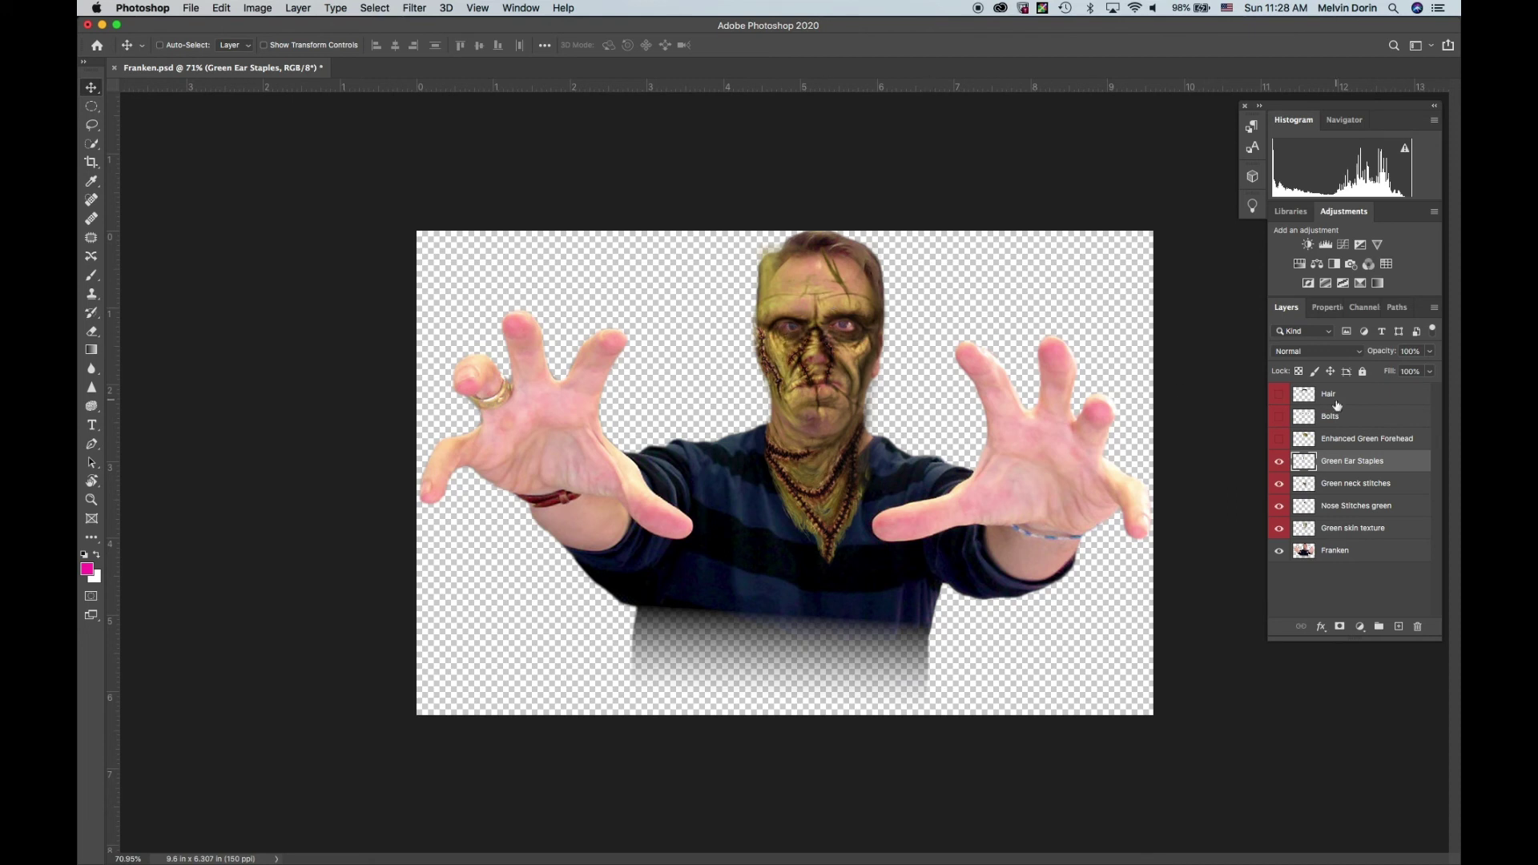
left_click(1278, 439)
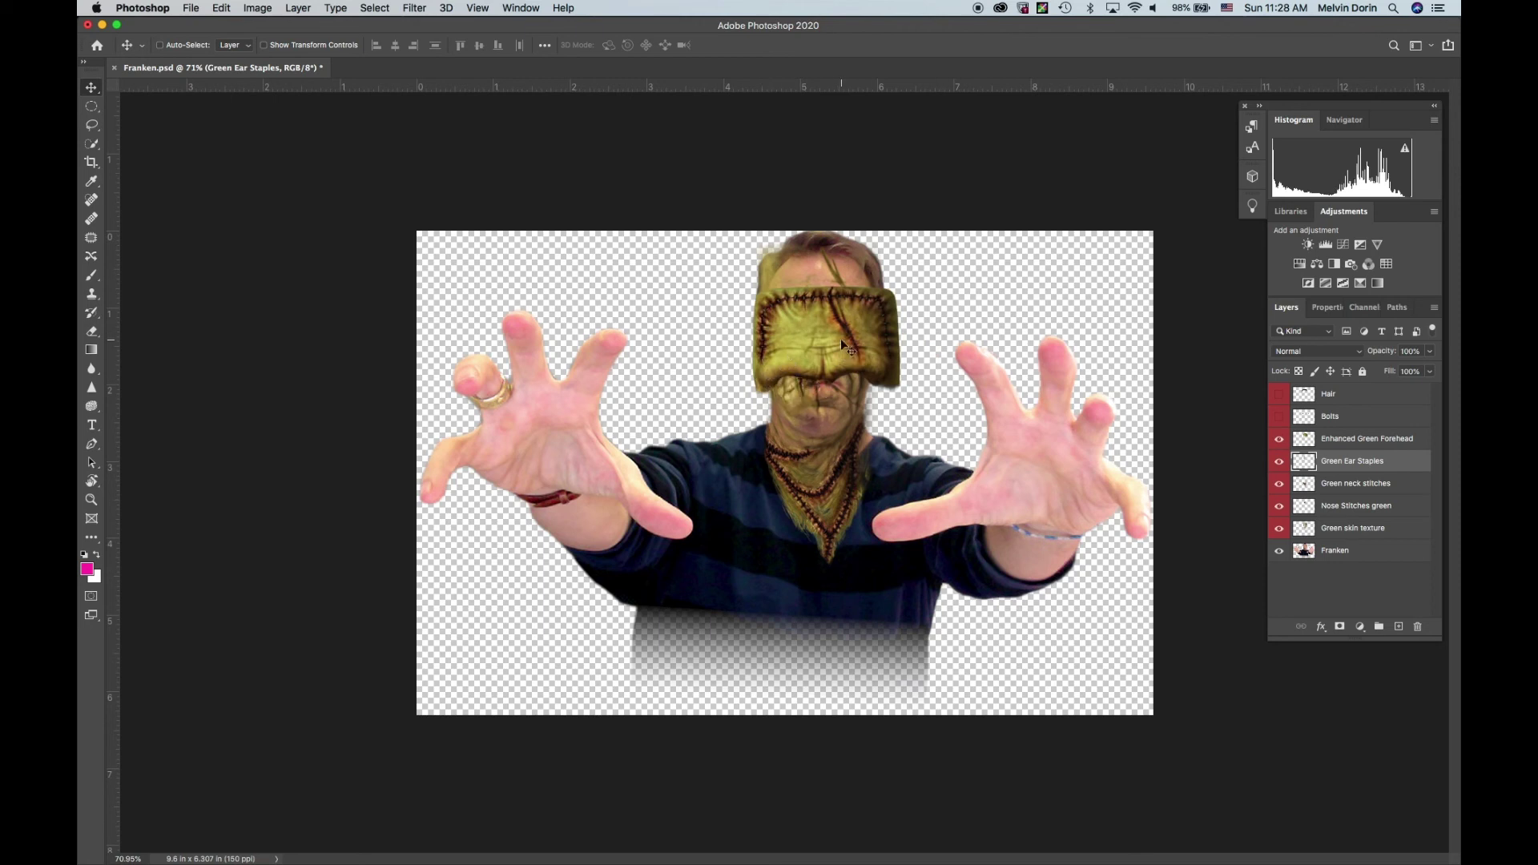
Step: Move the Enhanced Green Forehead patch up and scale it to about 90% over the head
left_click(1357, 438)
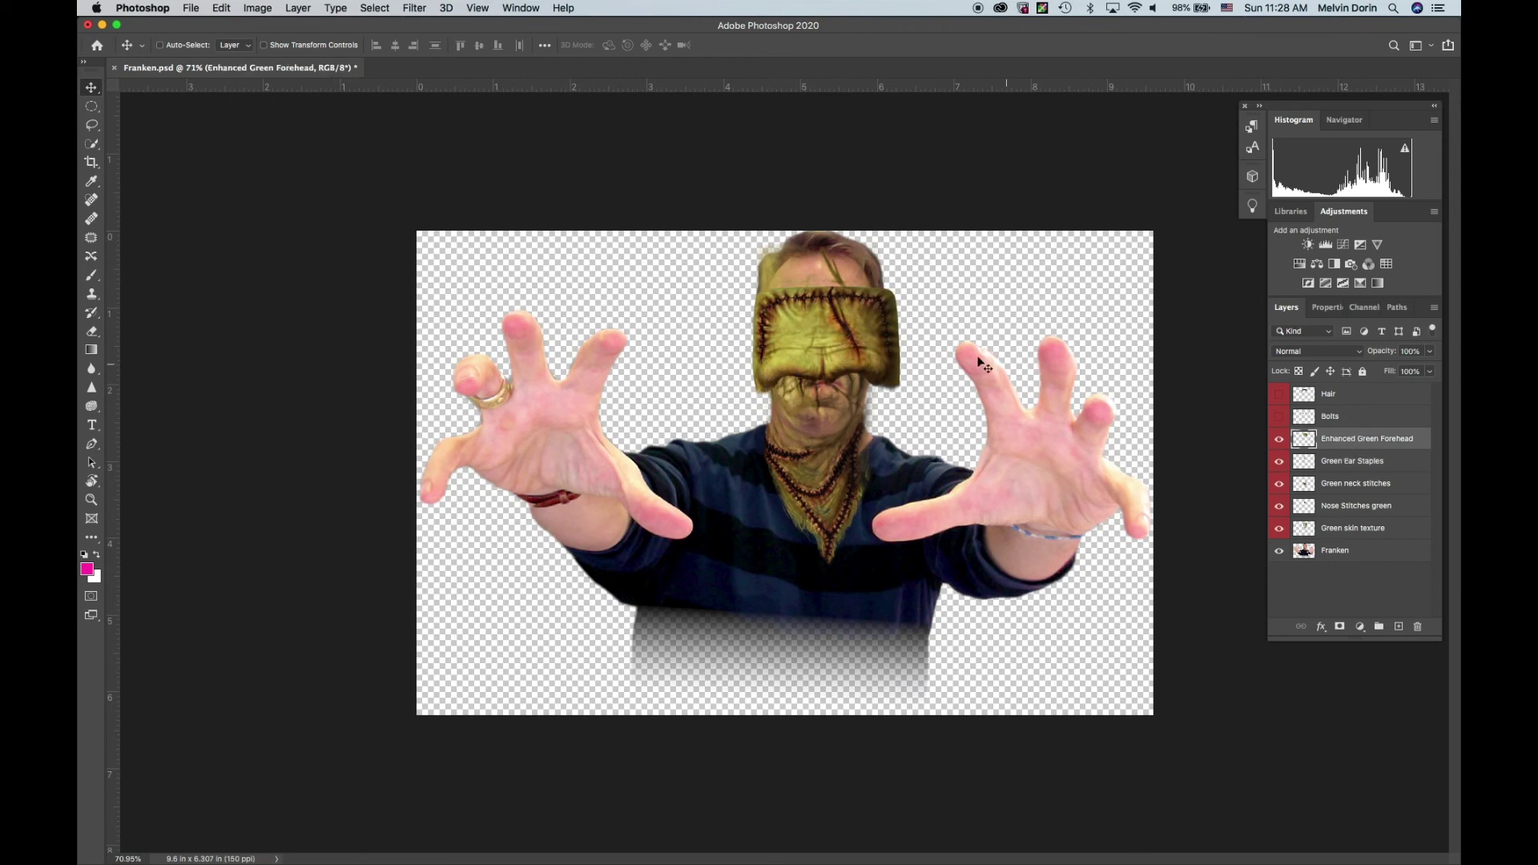
left_click_drag(817, 346, 809, 287)
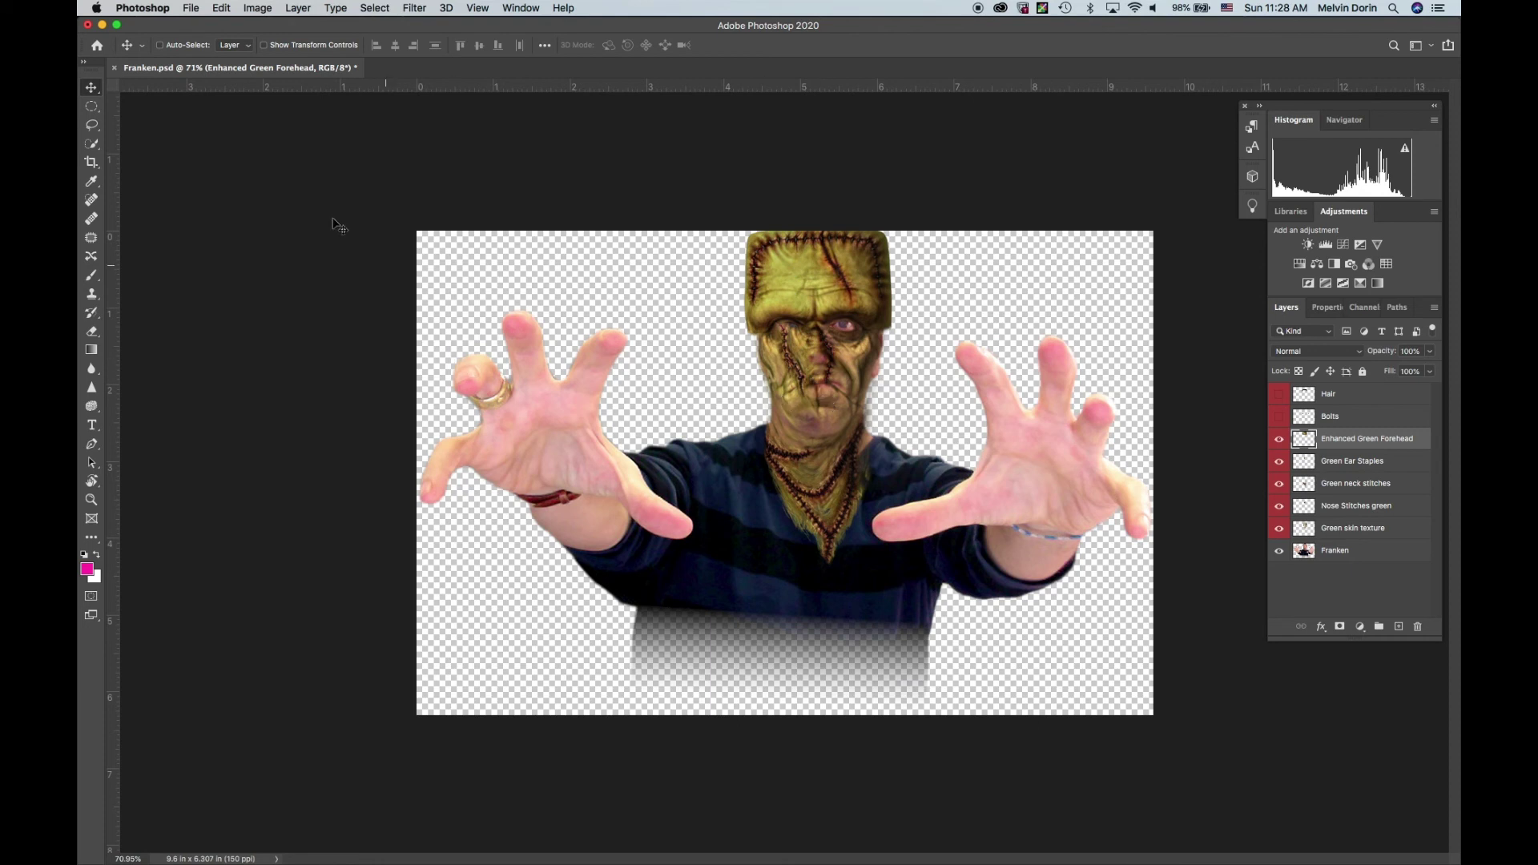
left_click(219, 8)
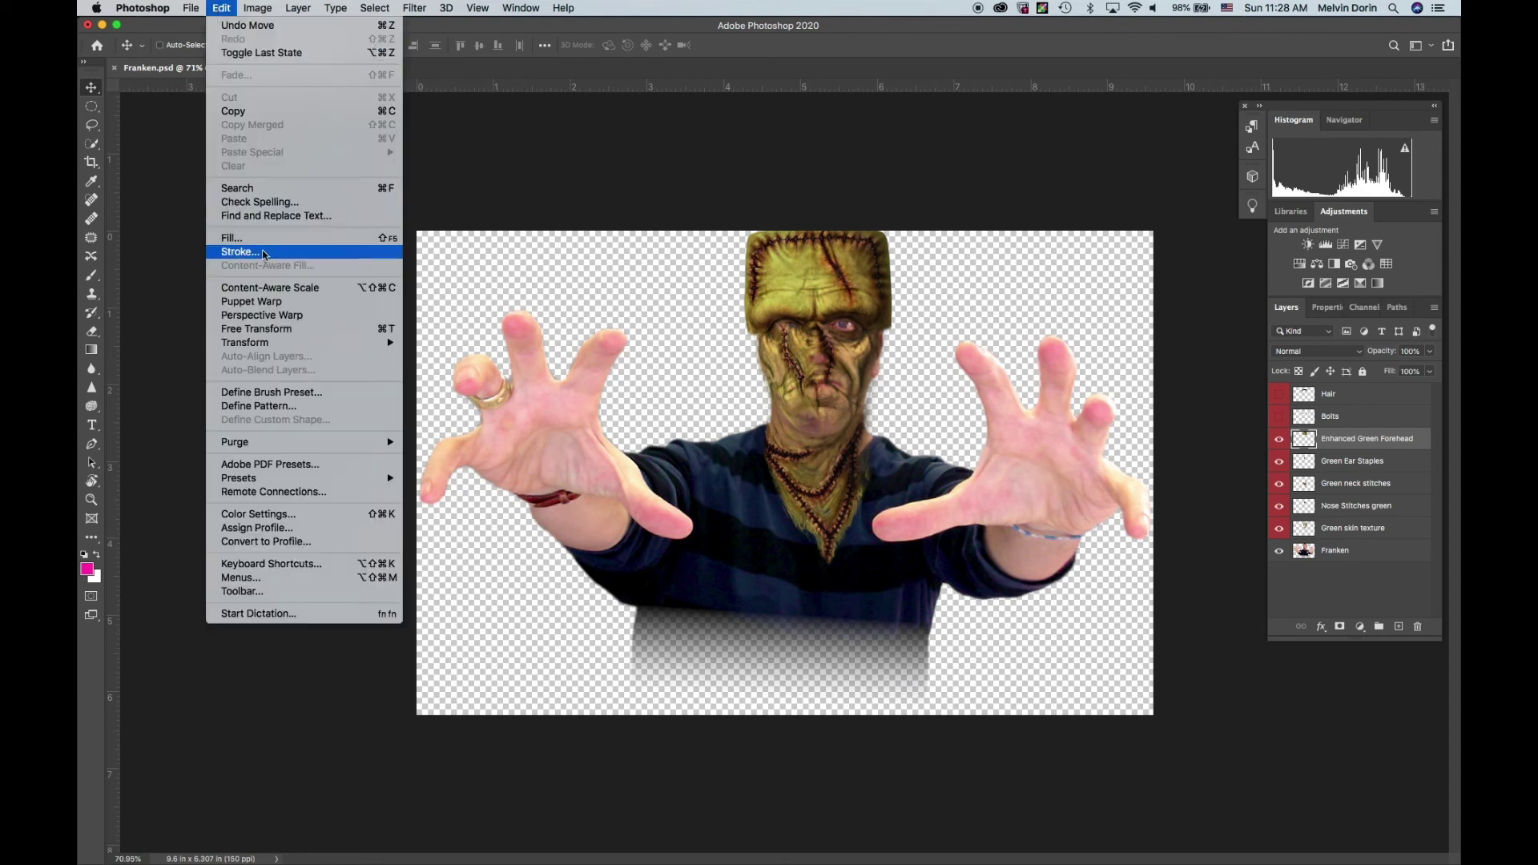
mouse_move(327, 346)
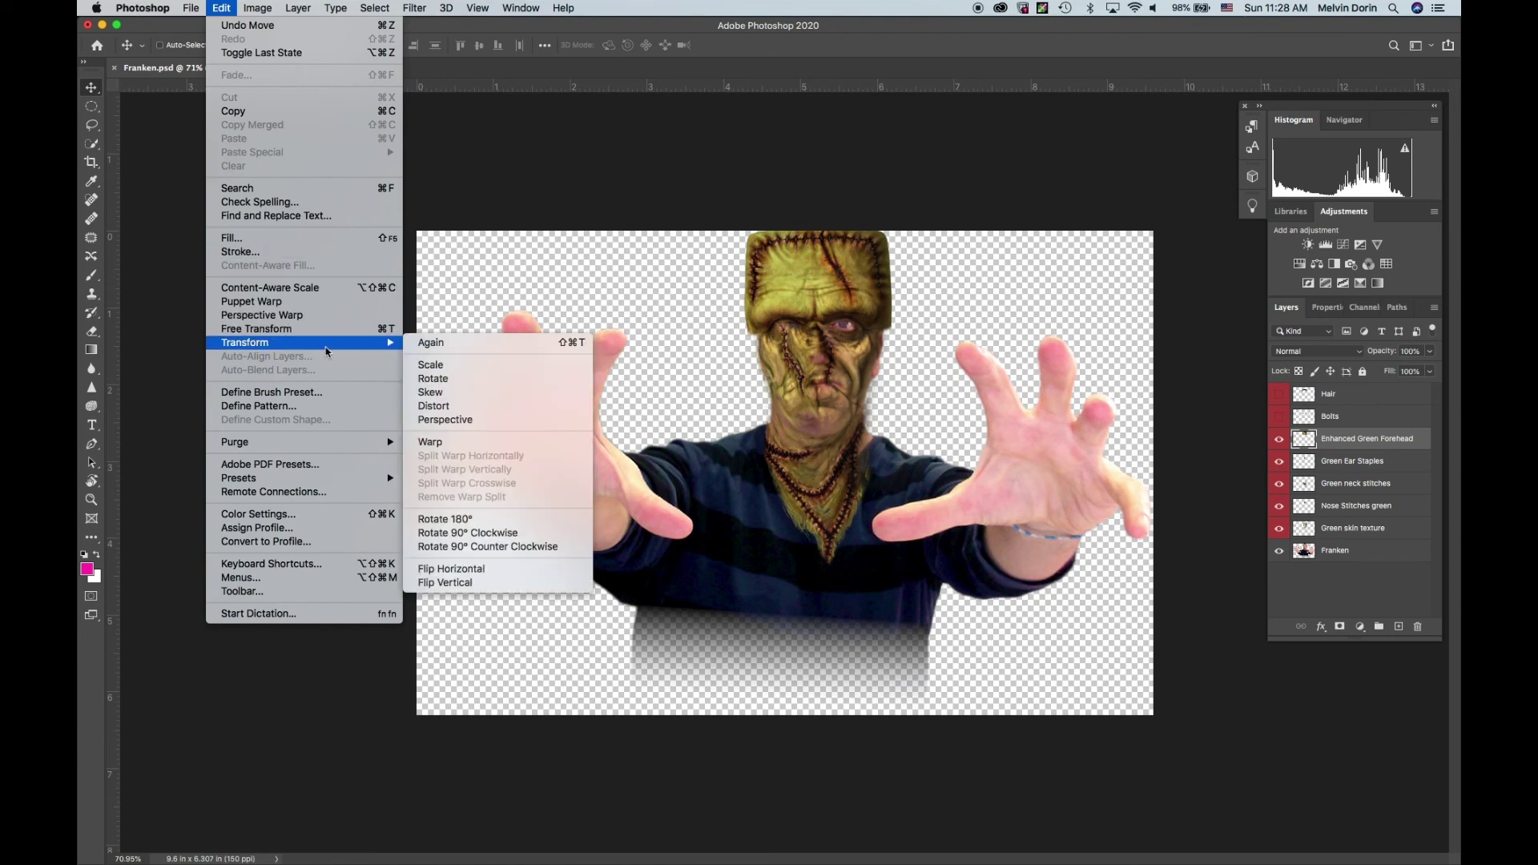
left_click(409, 365)
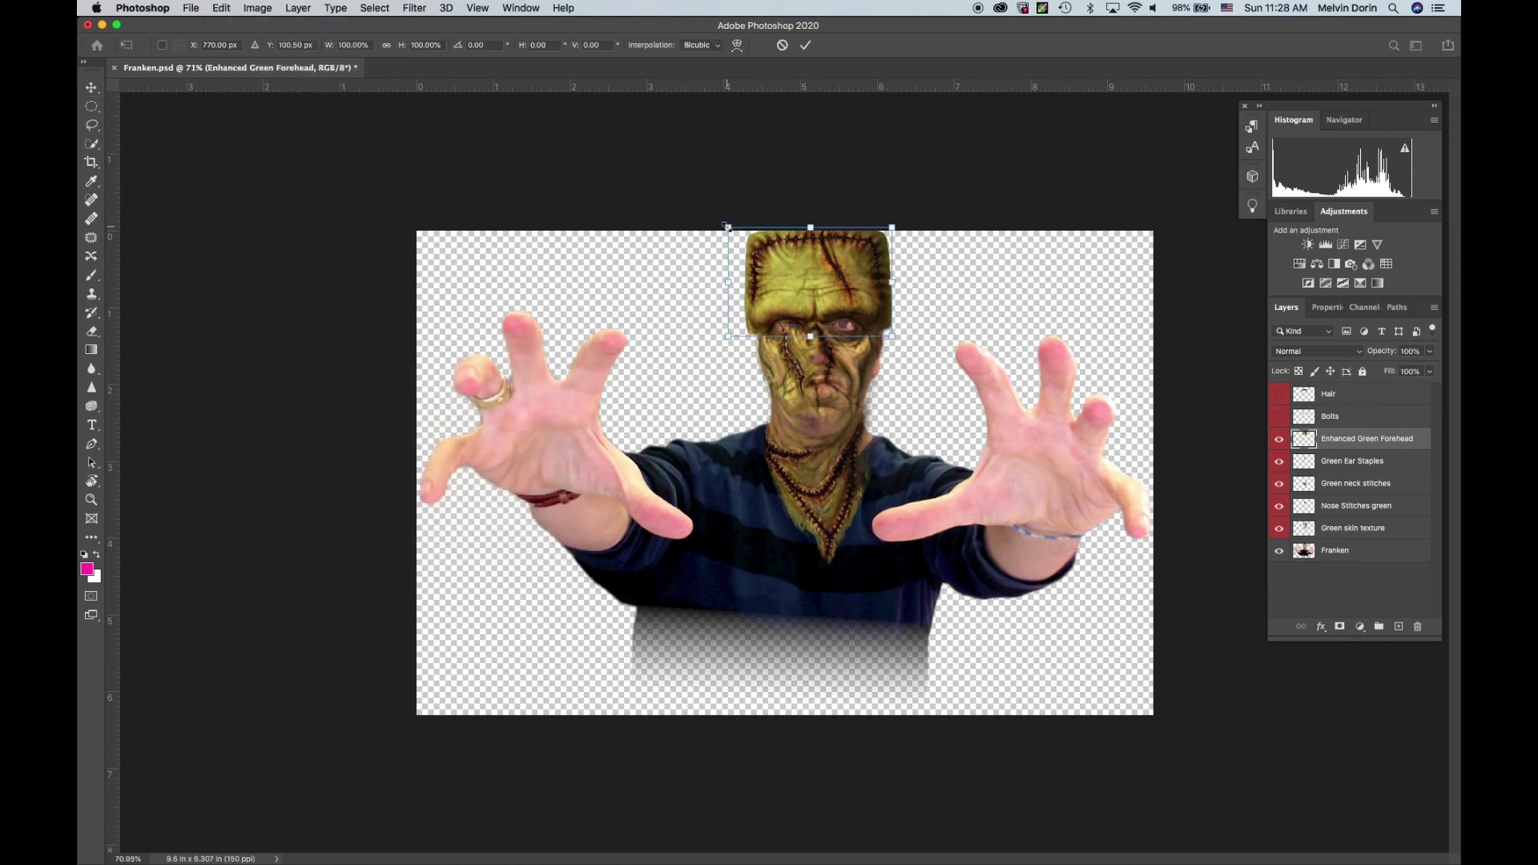
left_click_drag(727, 228, 737, 232)
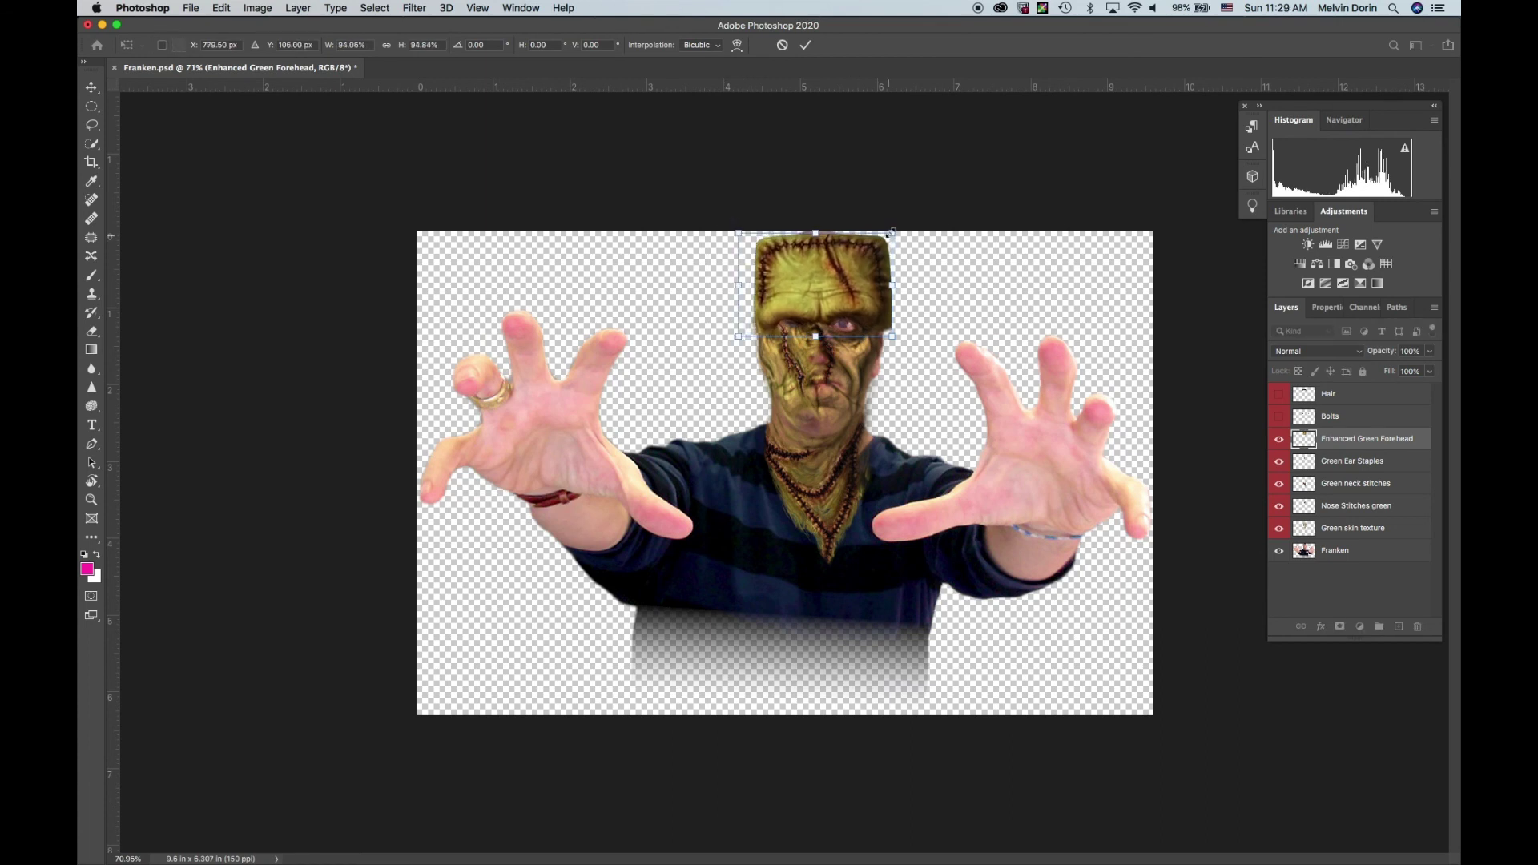
left_click_drag(893, 230, 884, 237)
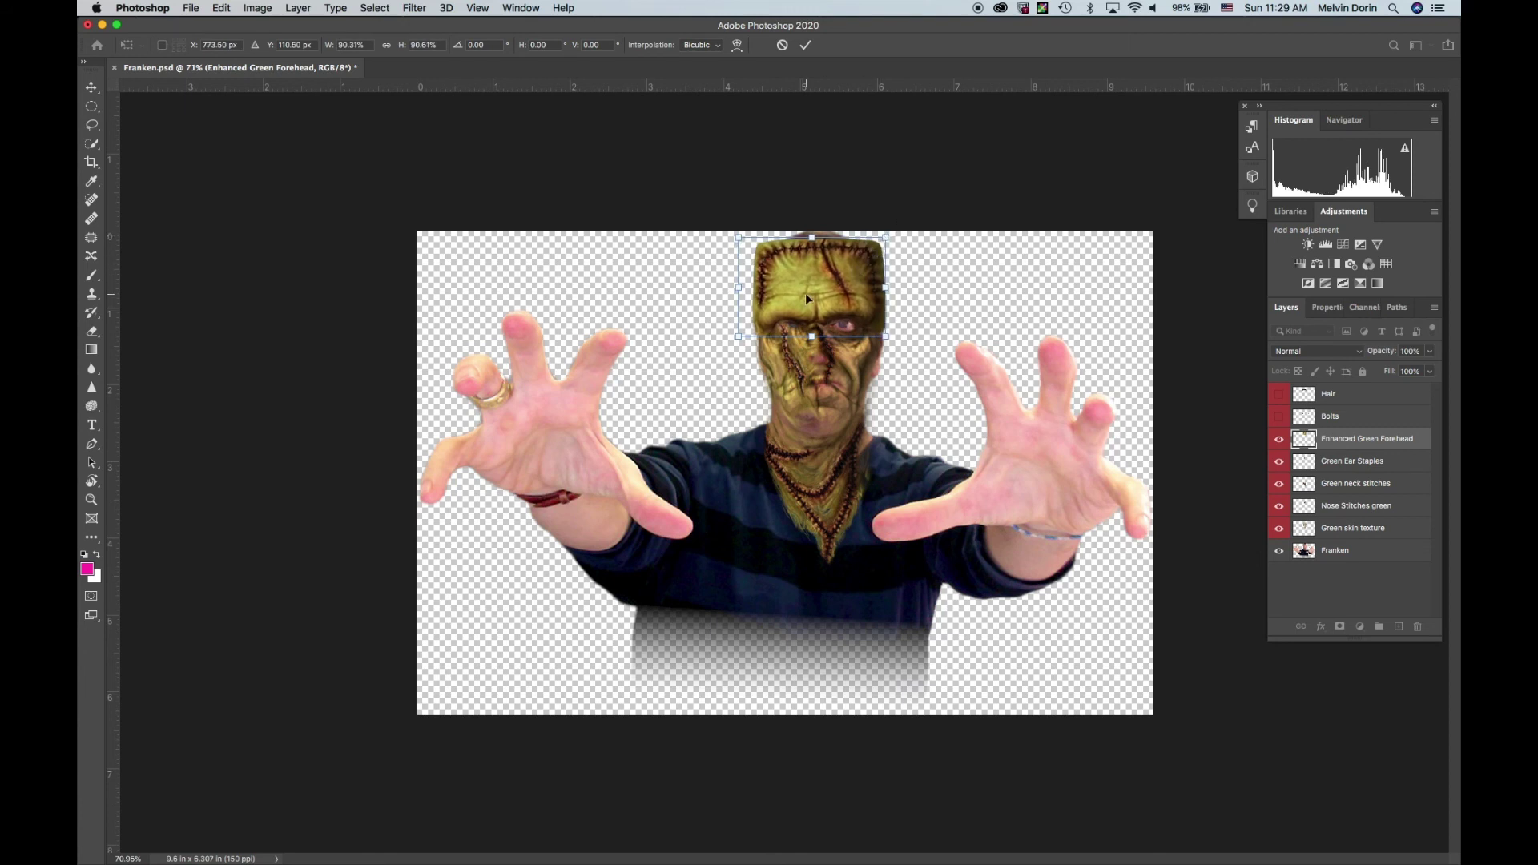
left_click(805, 45)
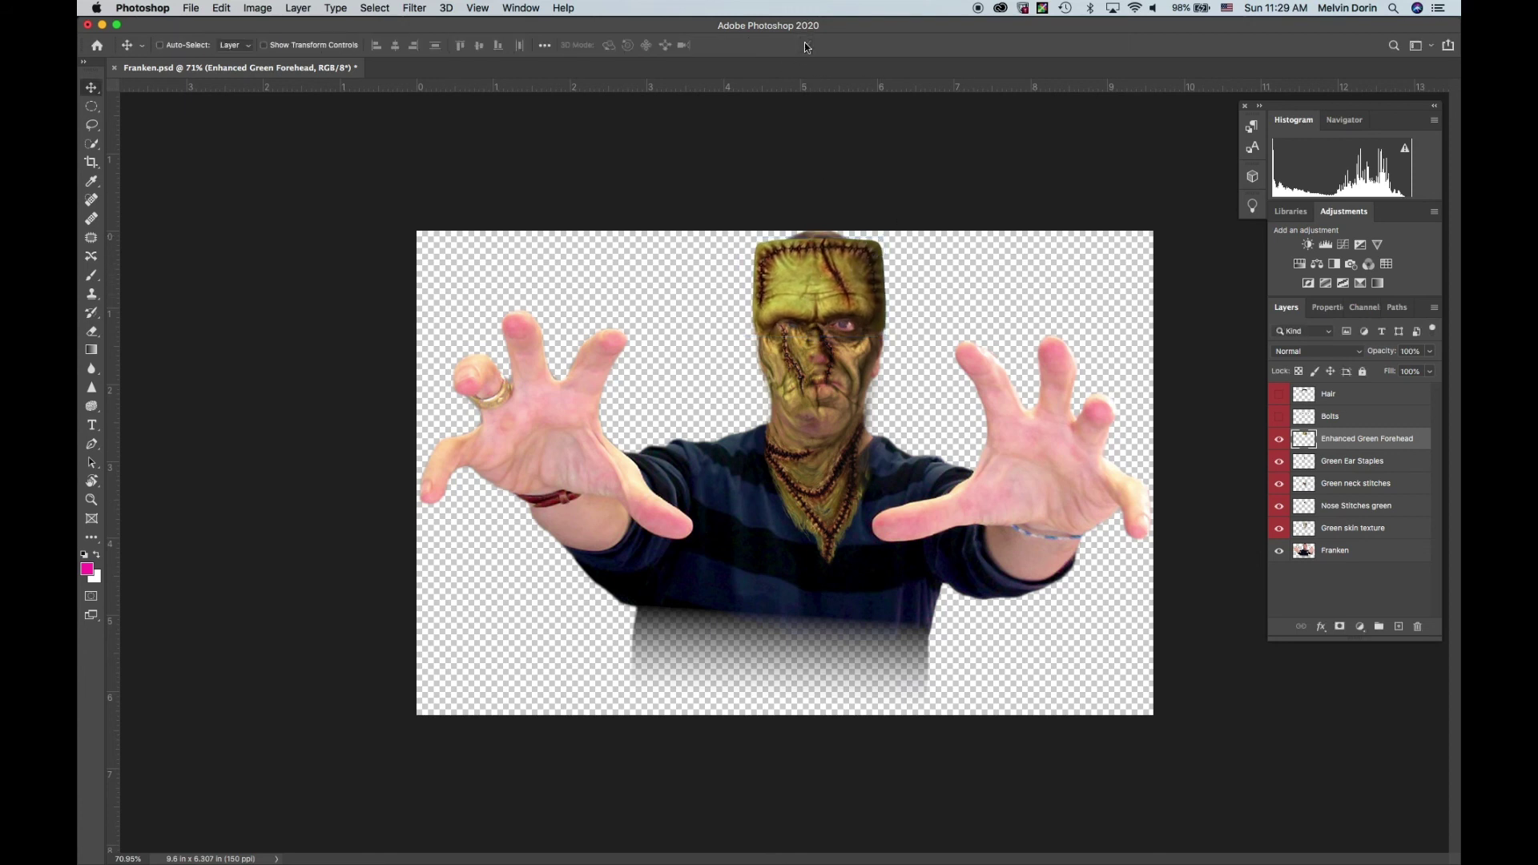
scroll(828, 330, "down", 2)
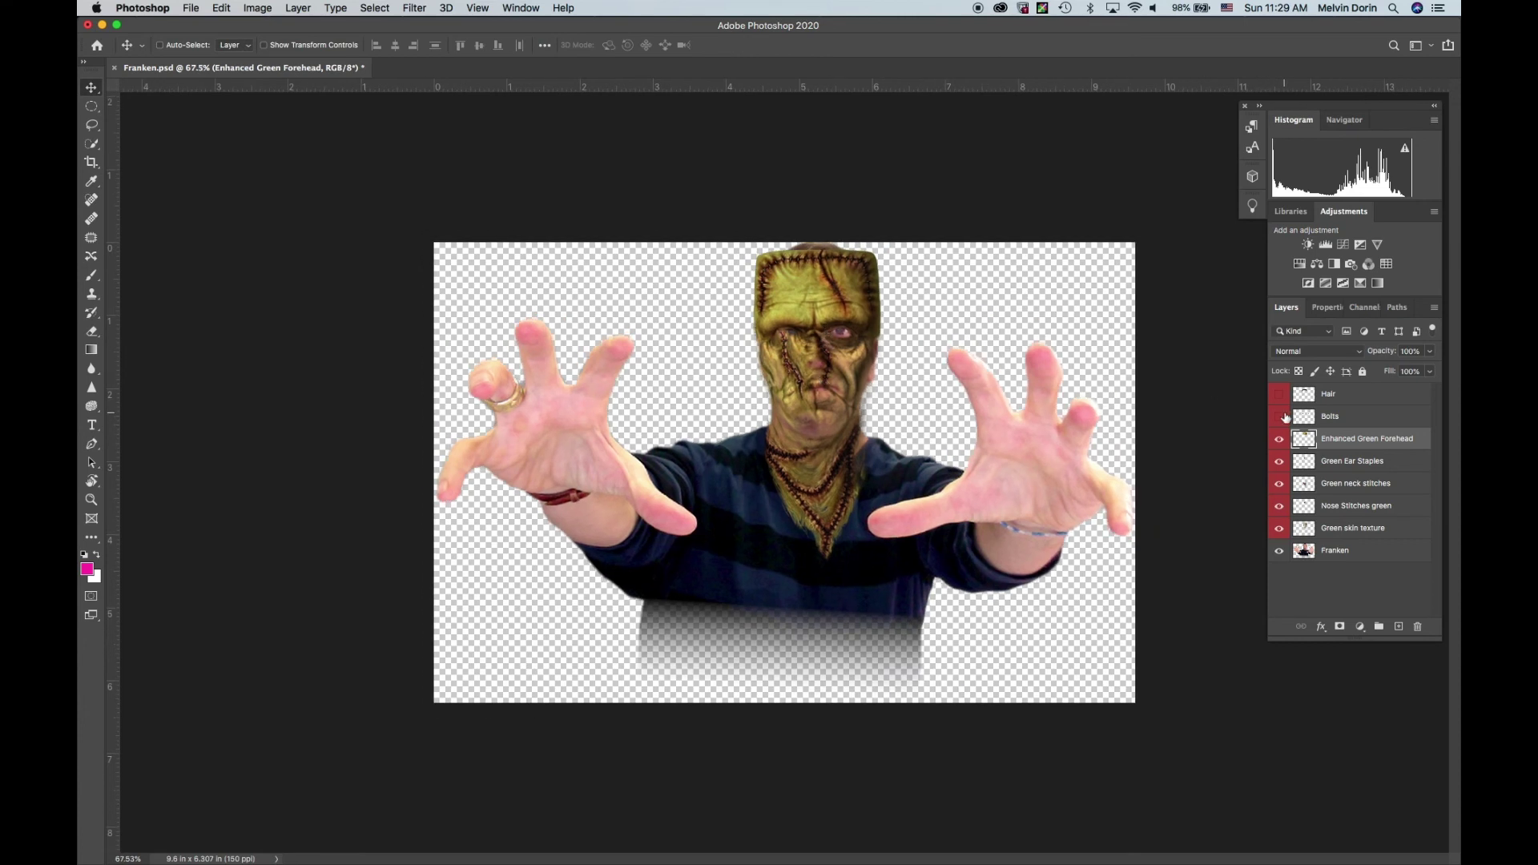
Step: Show the Bolts layer, scale it proportionally to about 74%, and move it onto the neck
left_click(1350, 418)
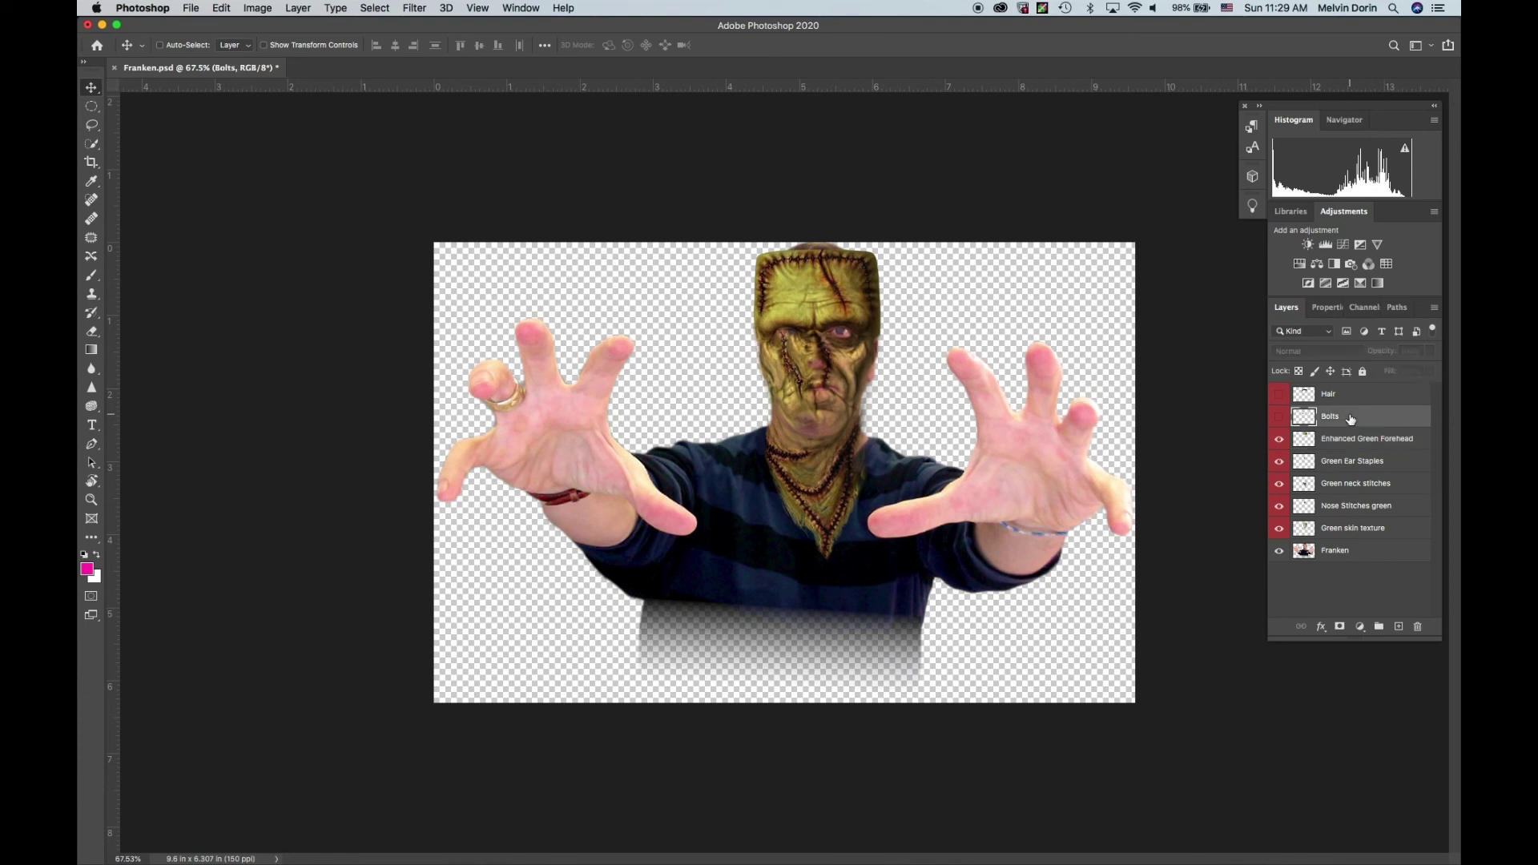
left_click(1279, 416)
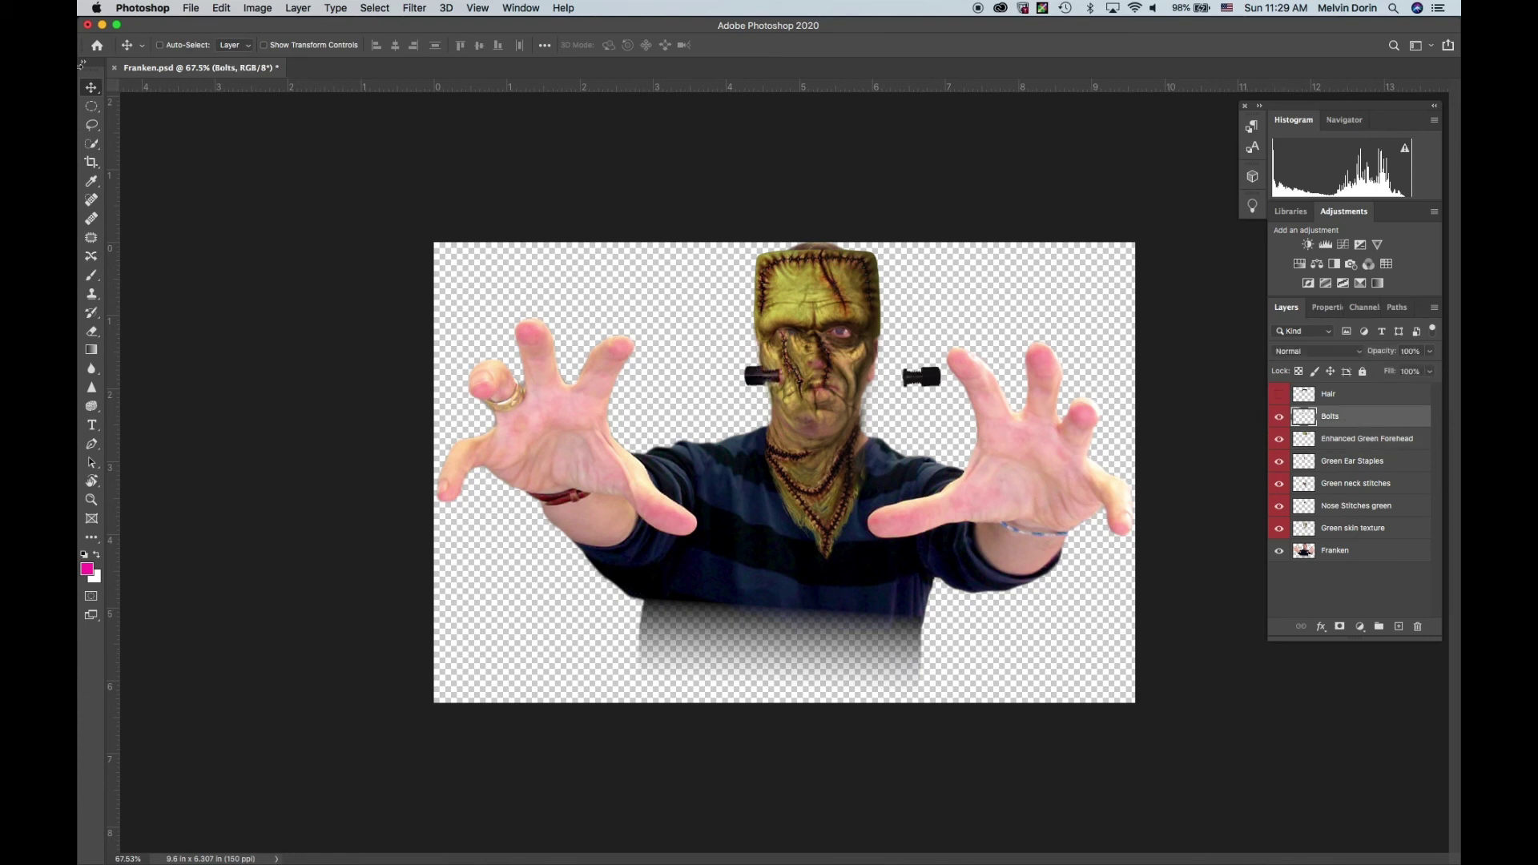
left_click(224, 10)
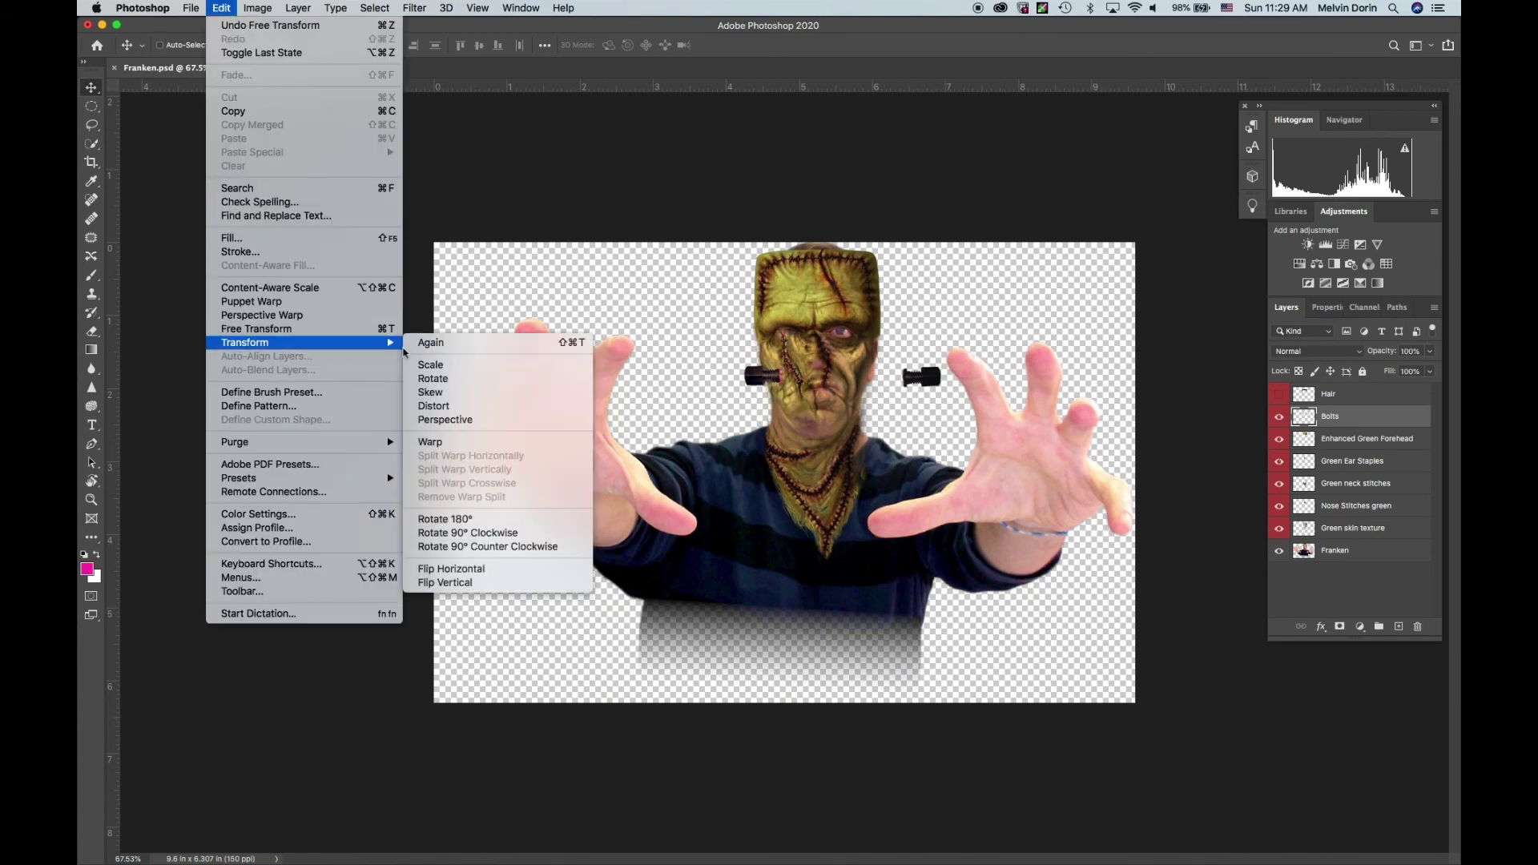
left_click(434, 368)
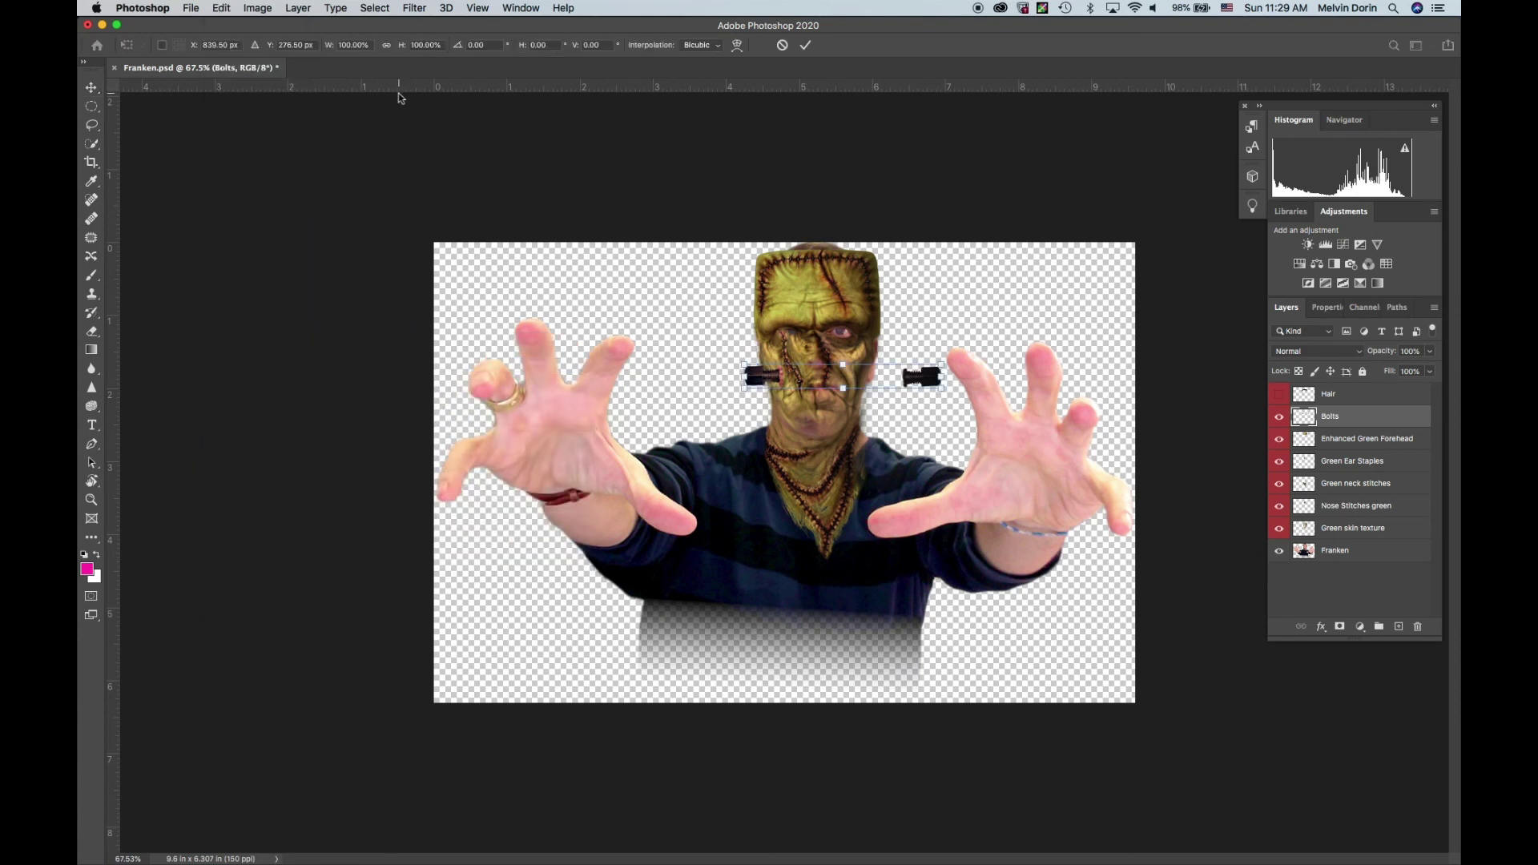
left_click(387, 45)
left_click_drag(943, 376, 815, 383)
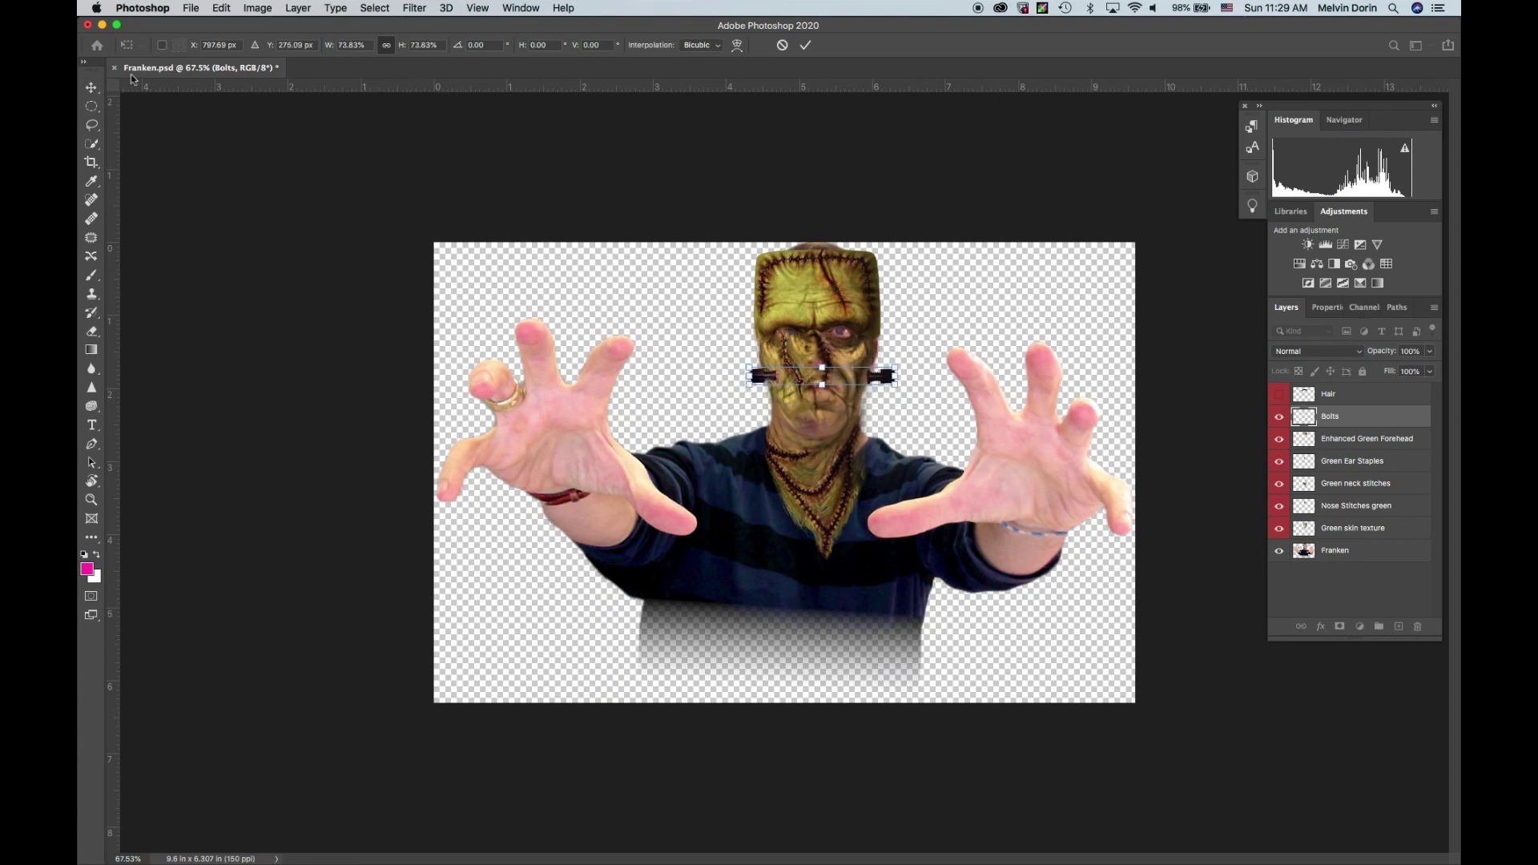
left_click(805, 45)
left_click(812, 390)
mouse_move(813, 390)
left_mouse_down()
mouse_move(781, 420)
mouse_move(830, 412)
left_mouse_up()
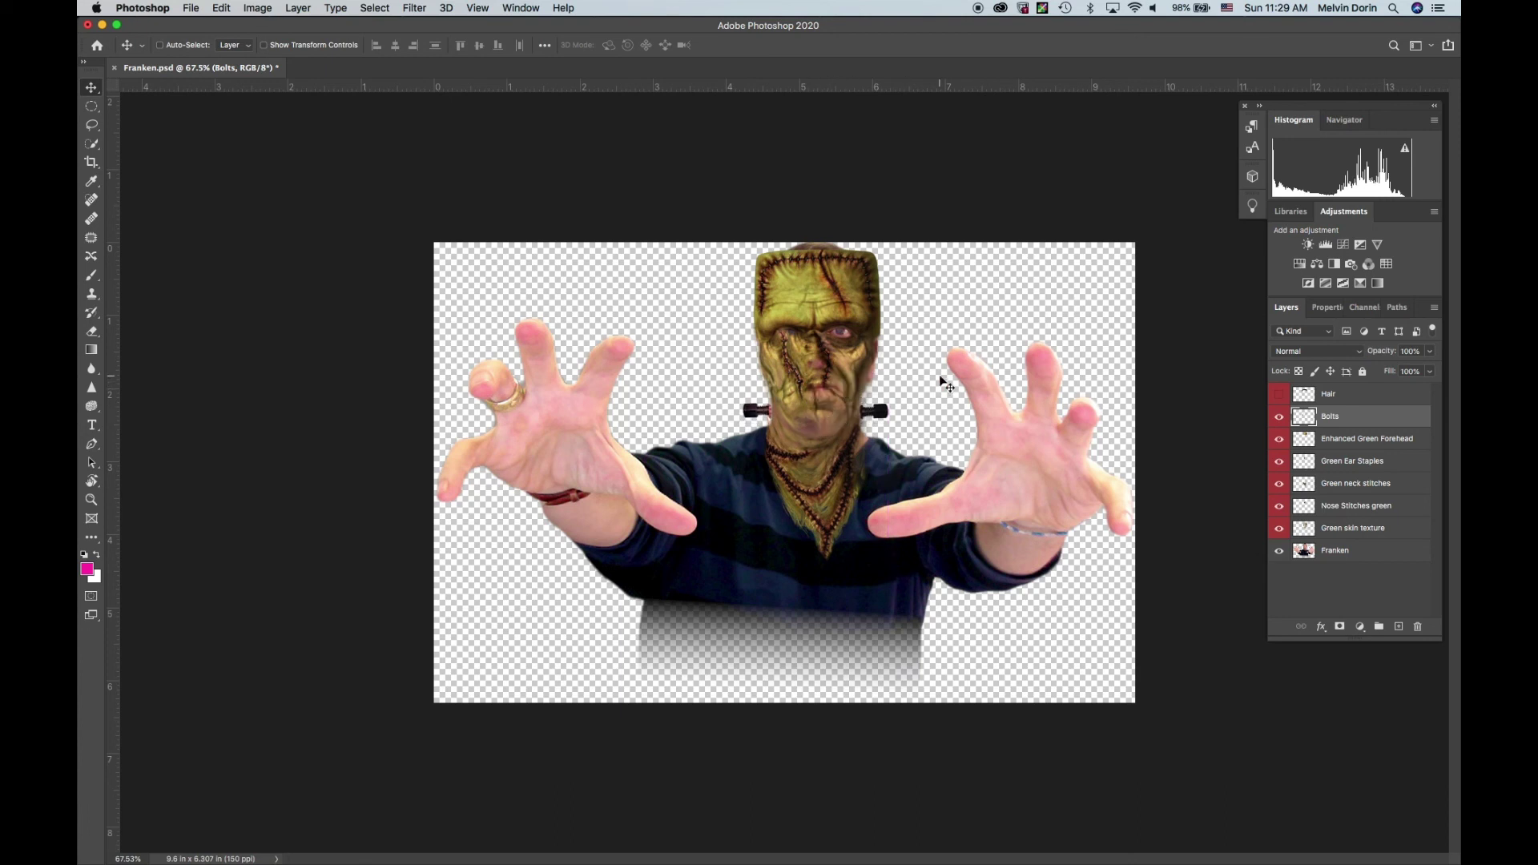
Step: Show the Hair layer, scale it to about 87% by 80%, and position it atop the head
left_click(1354, 395)
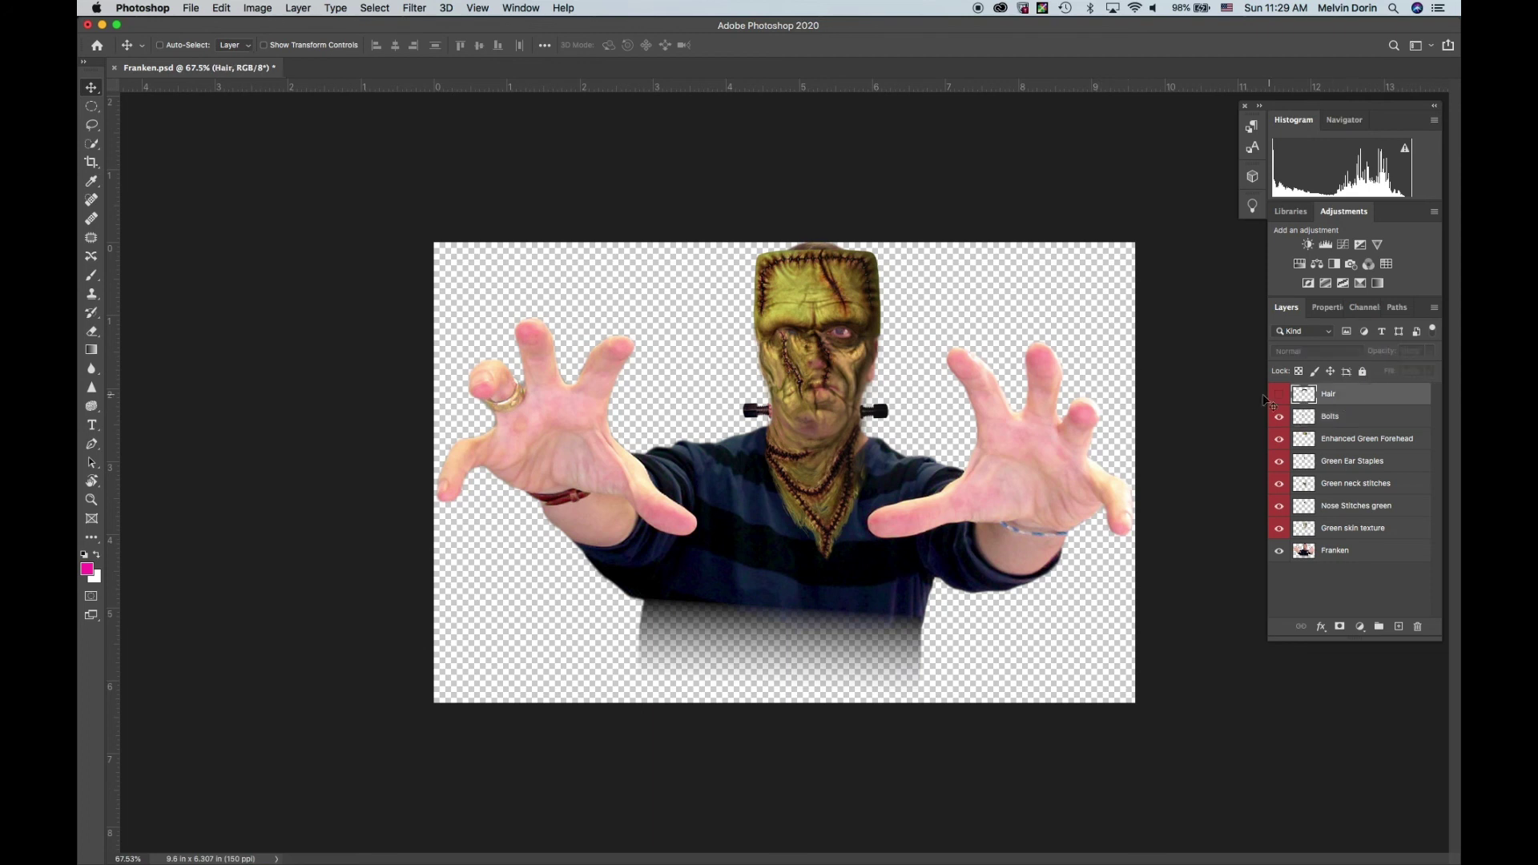
left_click(1277, 395)
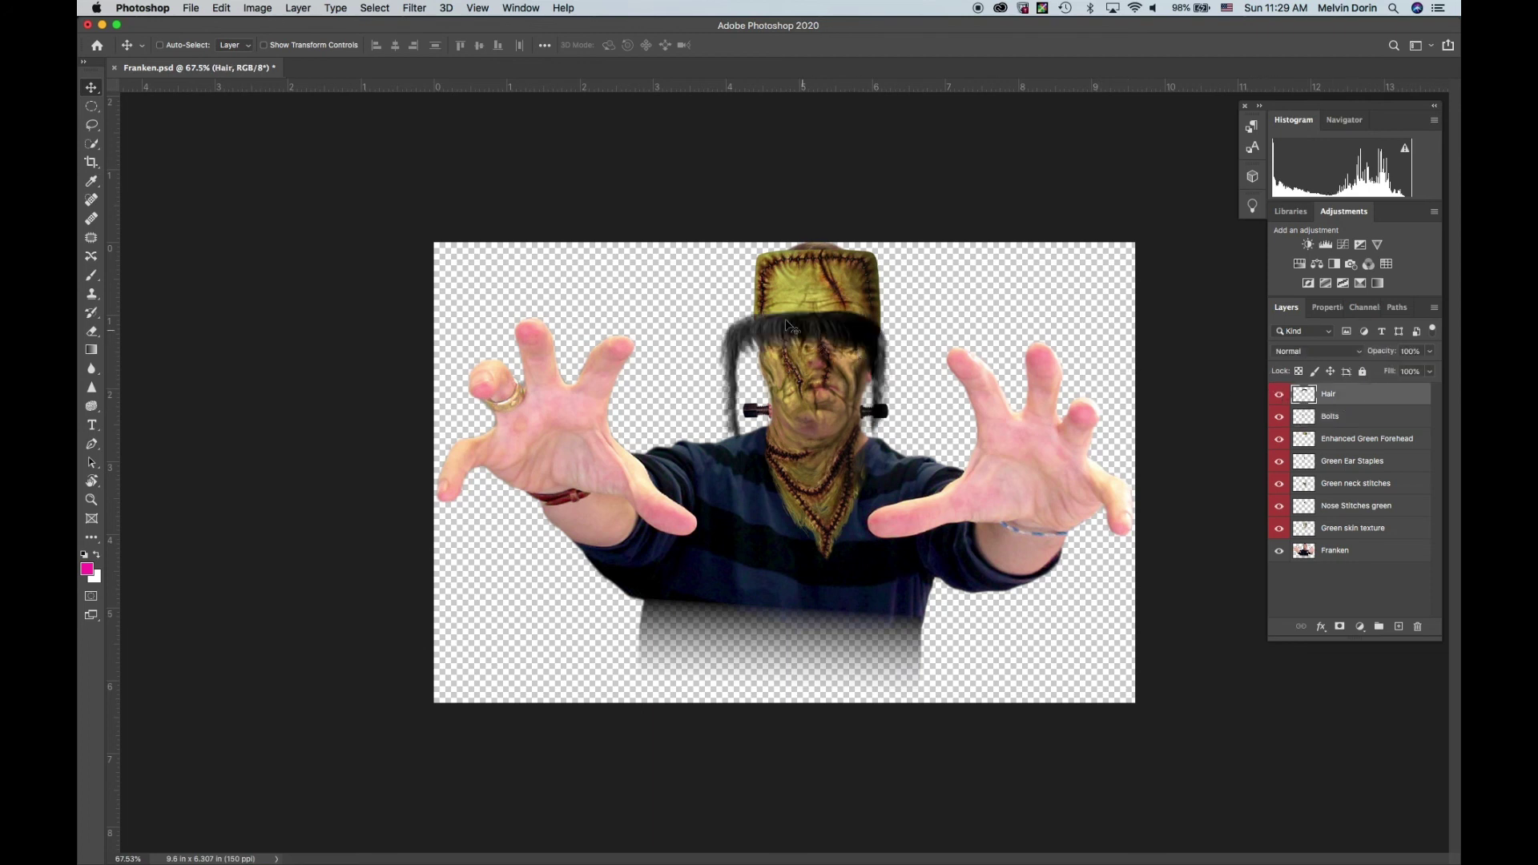
left_click(221, 8)
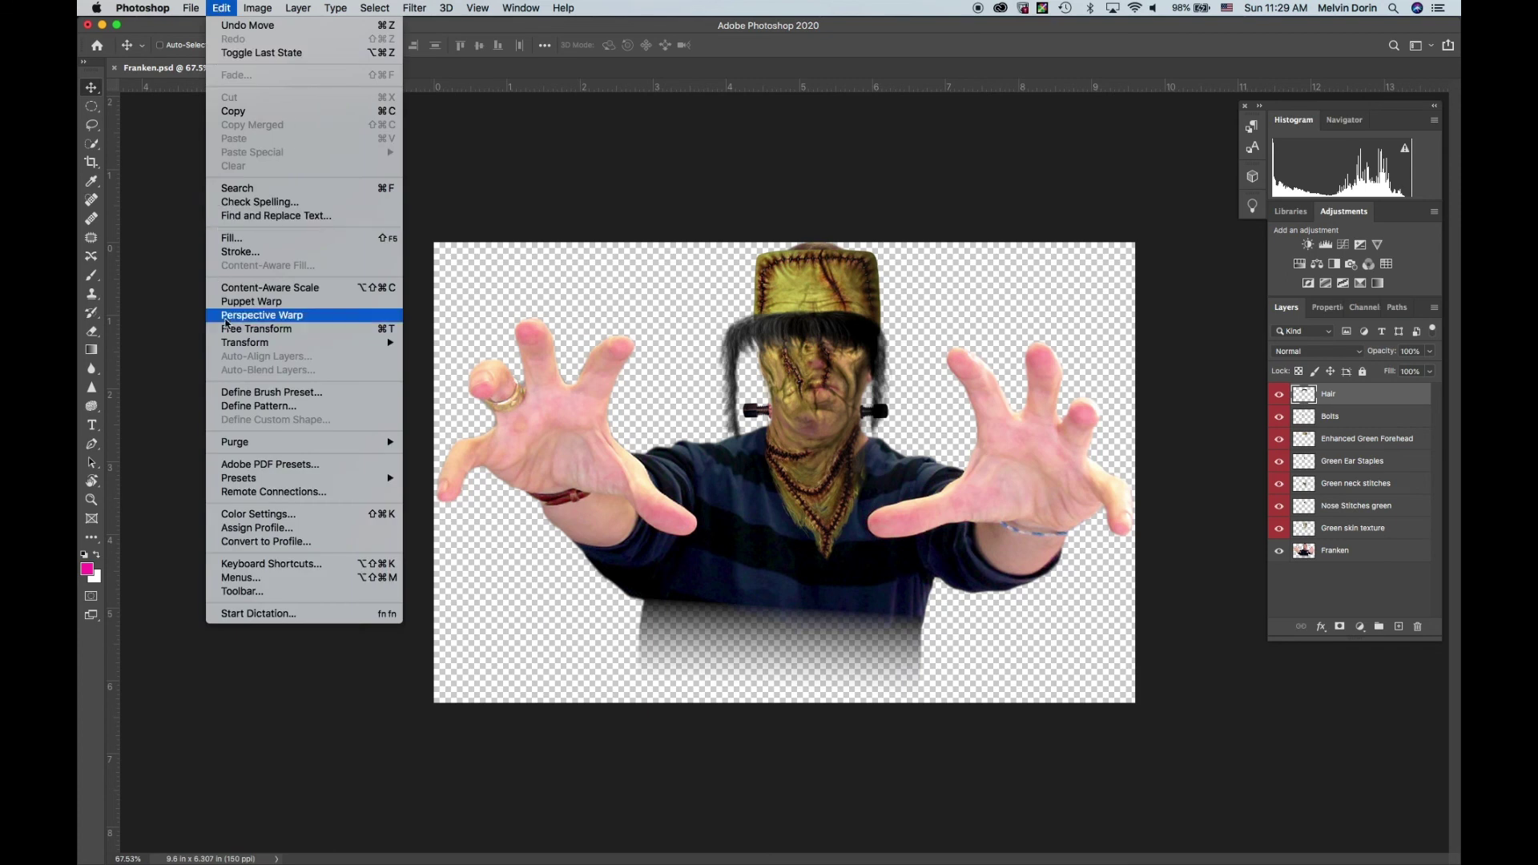
mouse_move(256, 345)
left_click(430, 364)
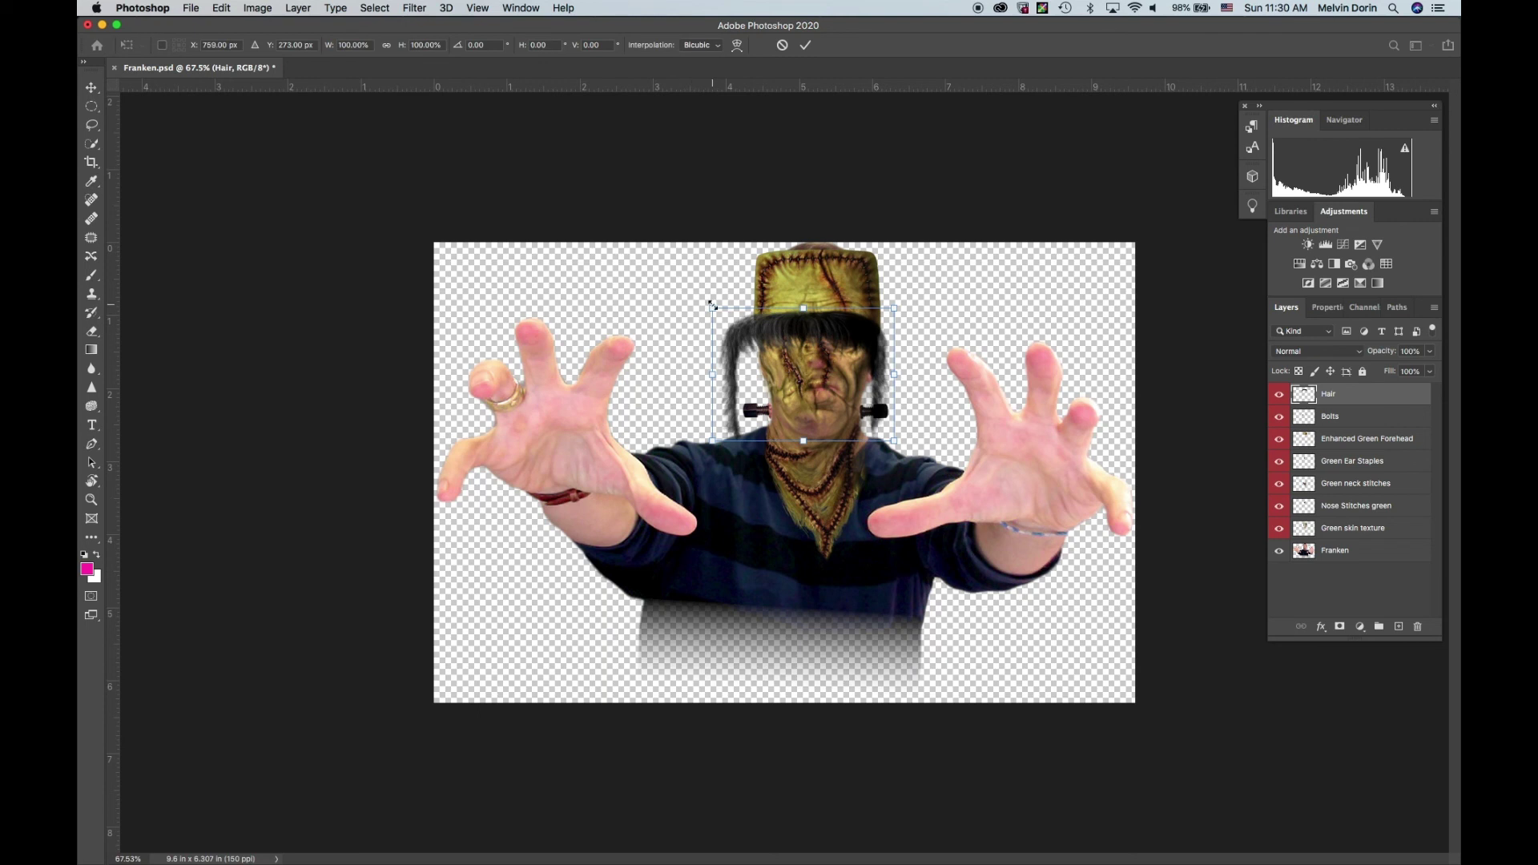
left_click_drag(712, 308, 732, 330)
left_click_drag(821, 372, 822, 279)
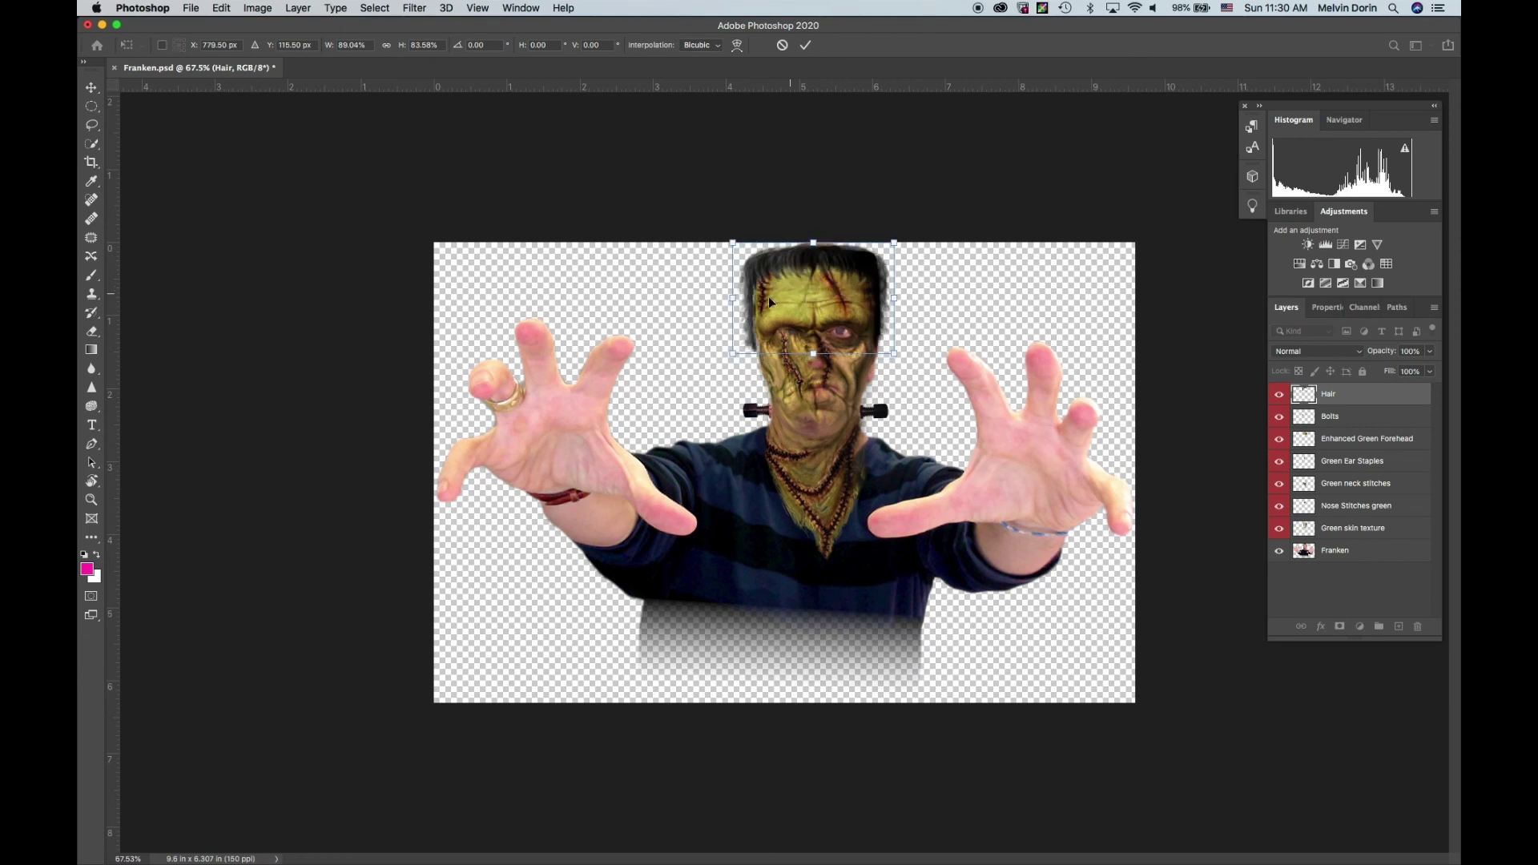
left_click_drag(891, 244, 884, 255)
left_click_drag(804, 287, 811, 263)
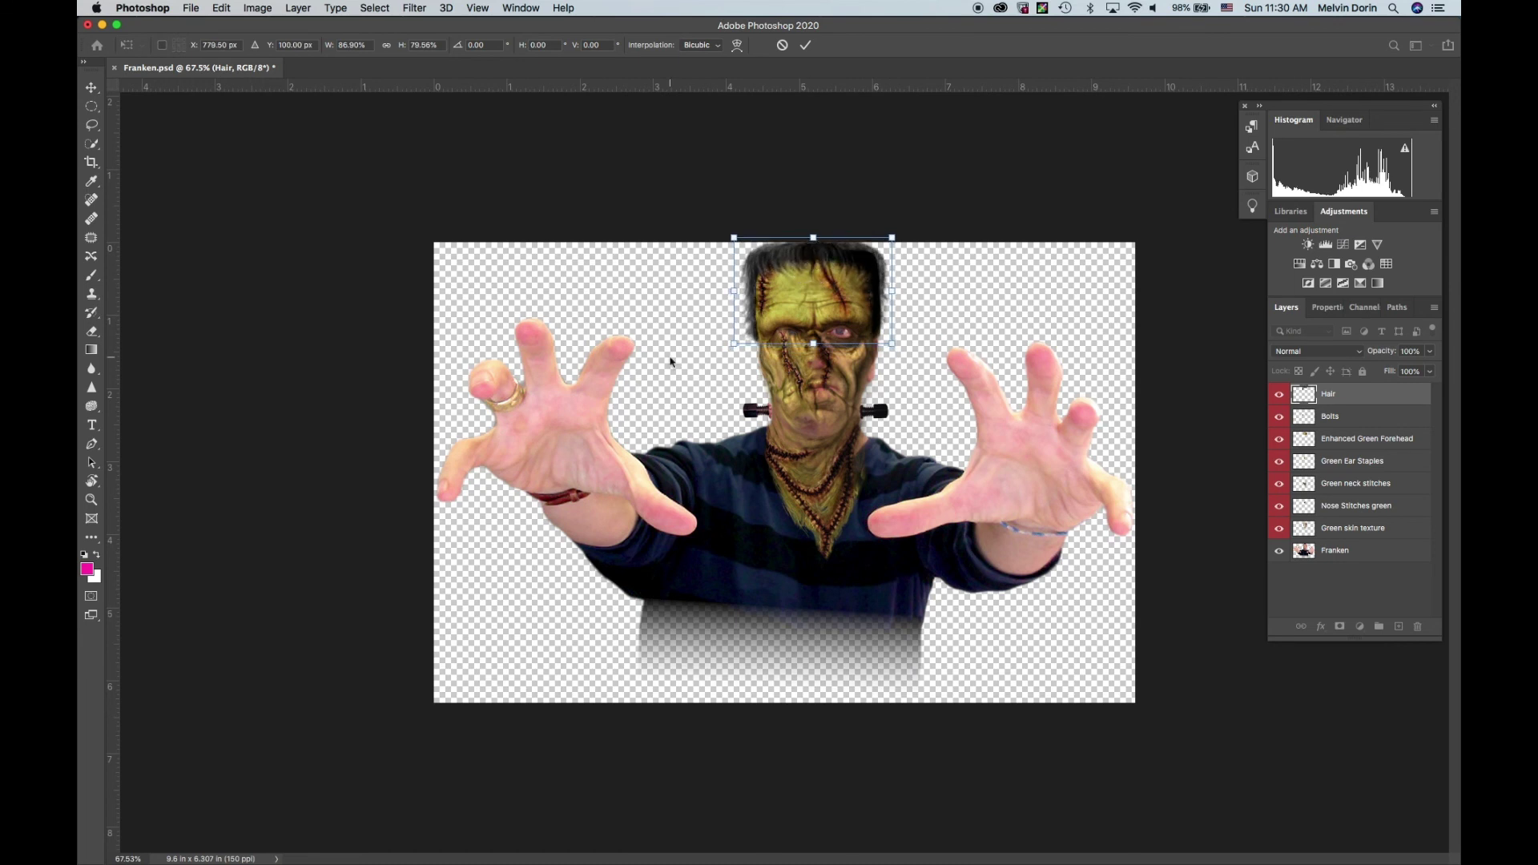
left_click(805, 47)
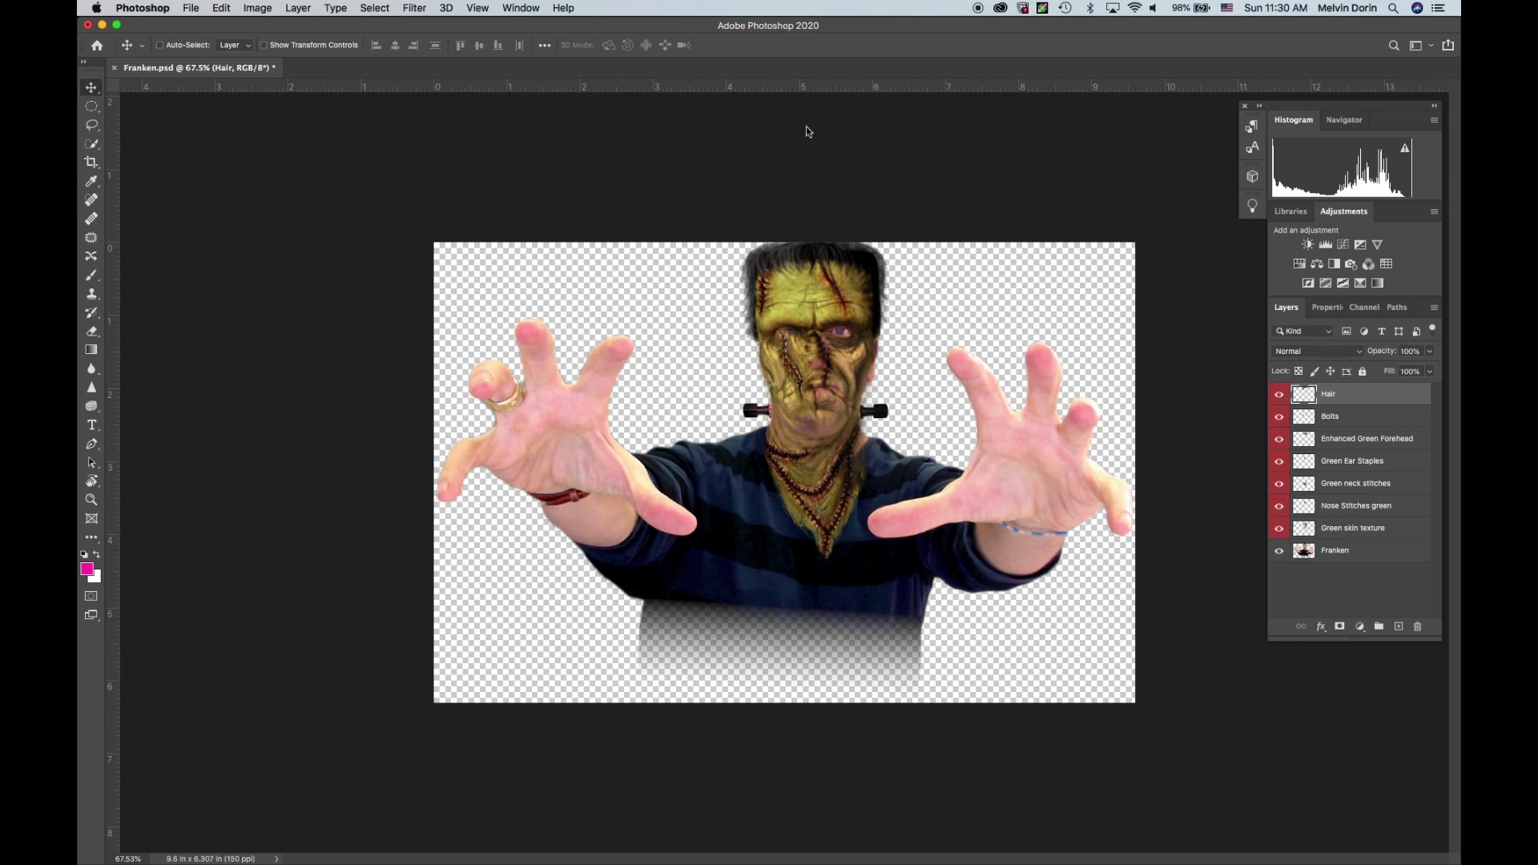
Step: Shift the Green Ear Staples layer about 0.4 in left toward the left ear
left_click(1363, 551)
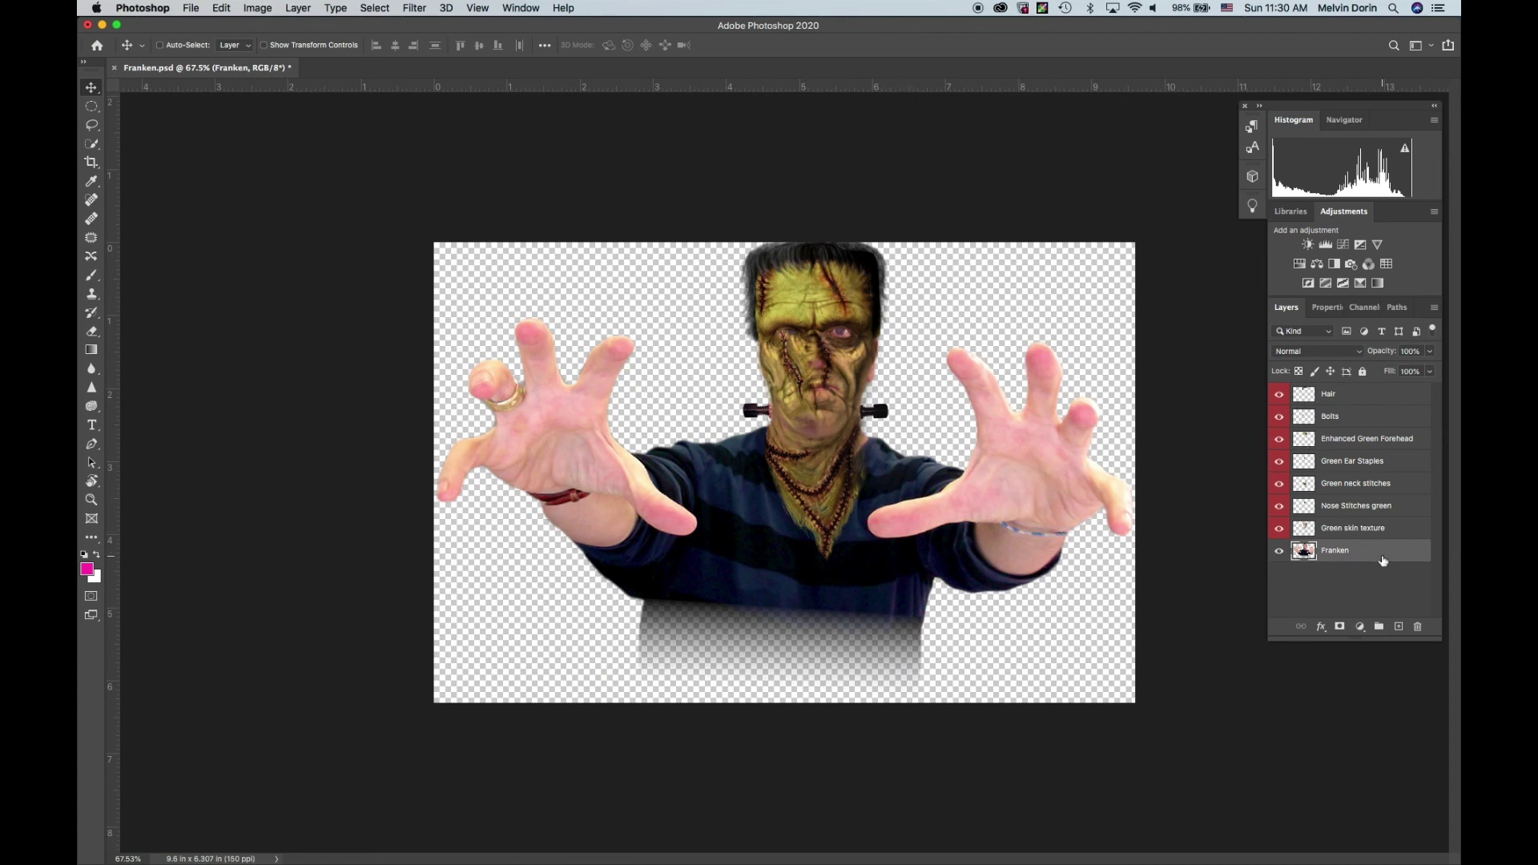
left_click(1390, 465)
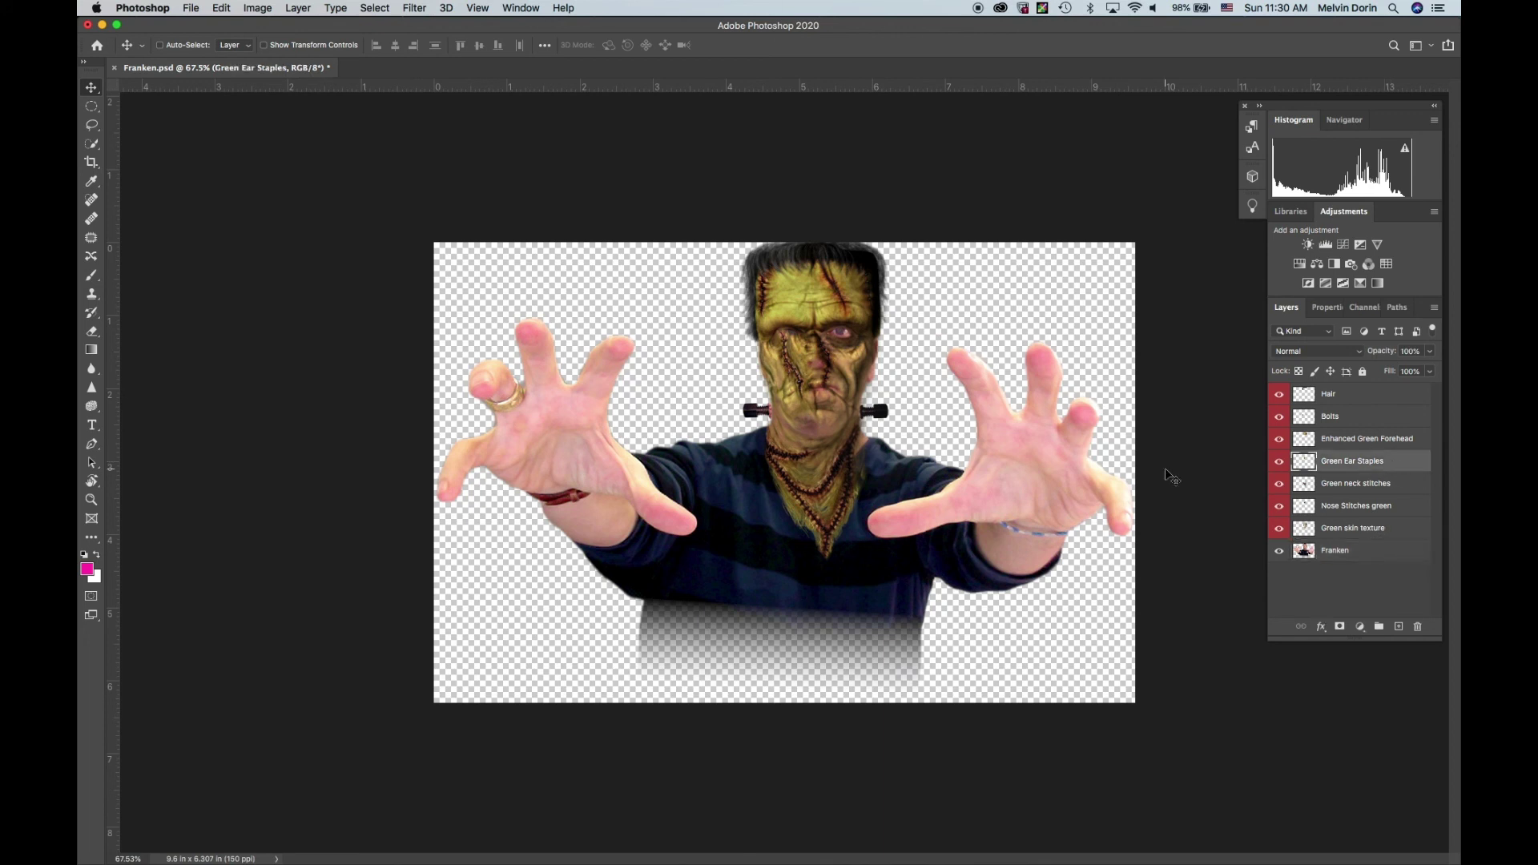
left_click_drag(795, 362, 760, 370)
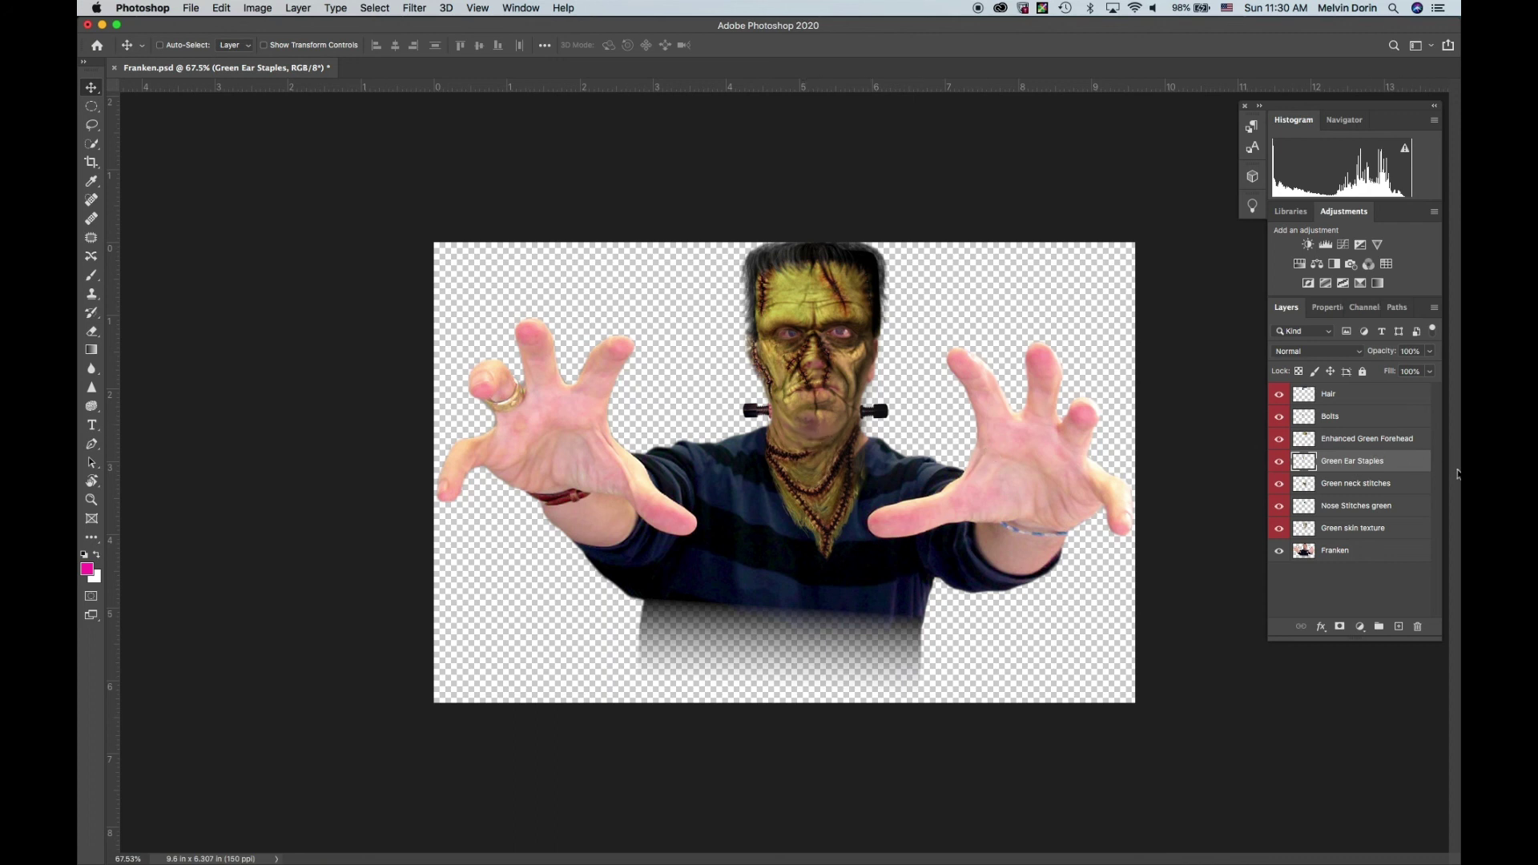
Step: Flatten Franken.psd into a single Background layer with white fill
left_click(1336, 552)
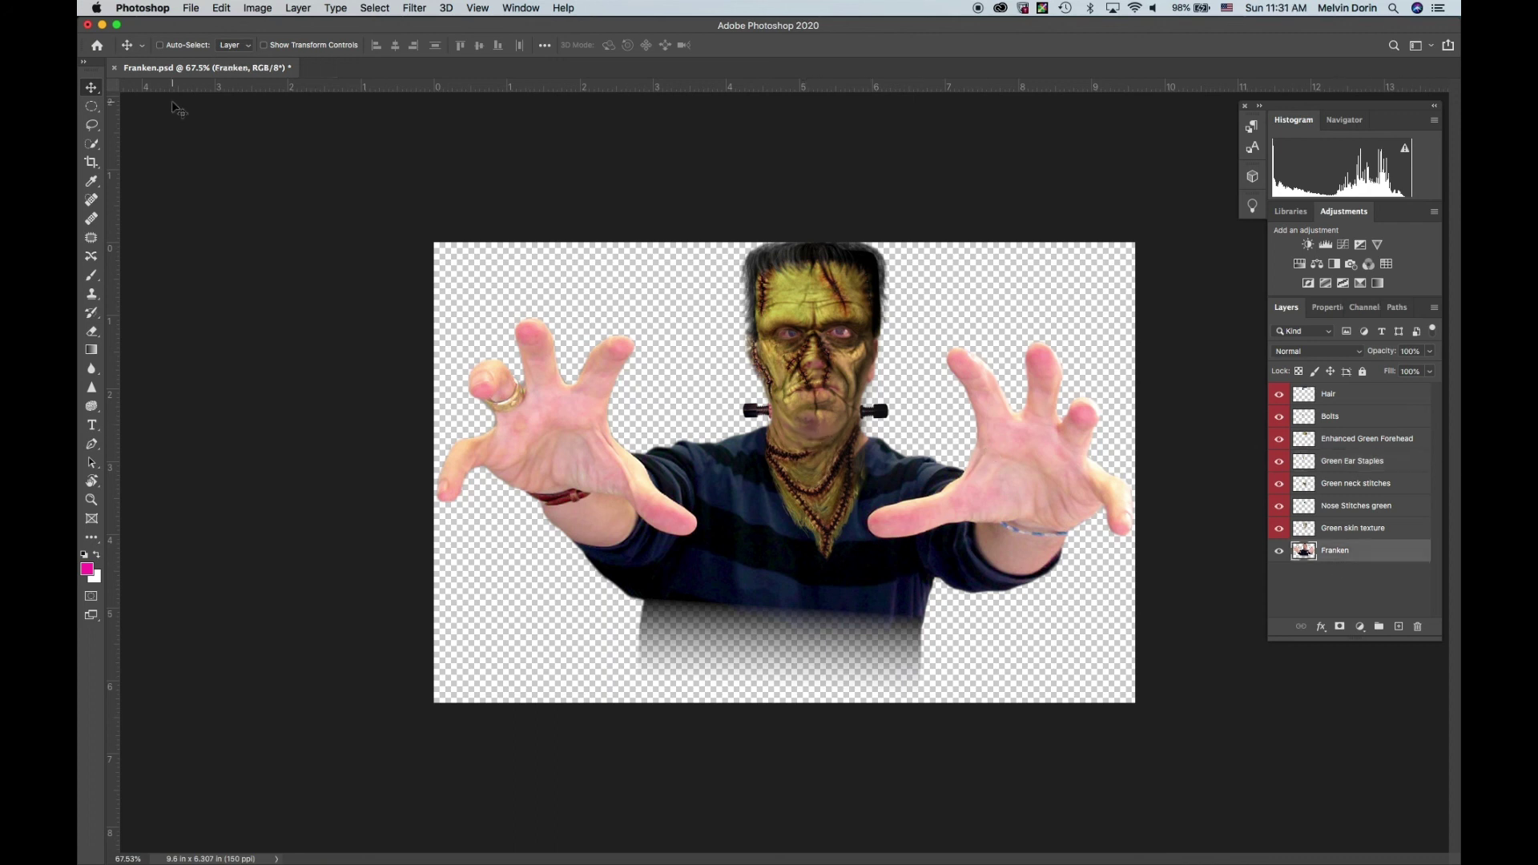
left_click(296, 9)
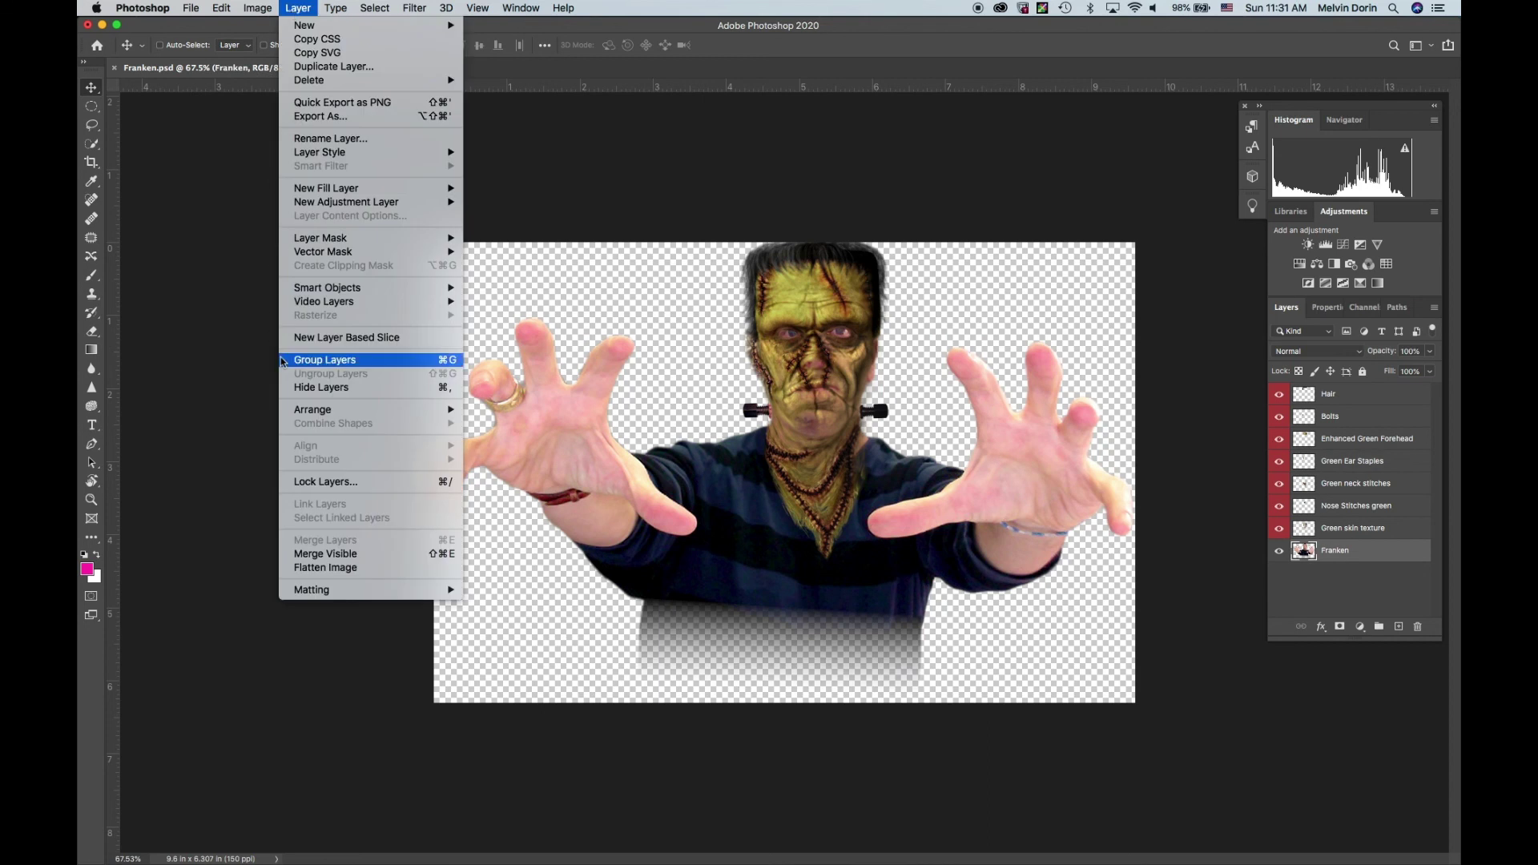
left_click(319, 569)
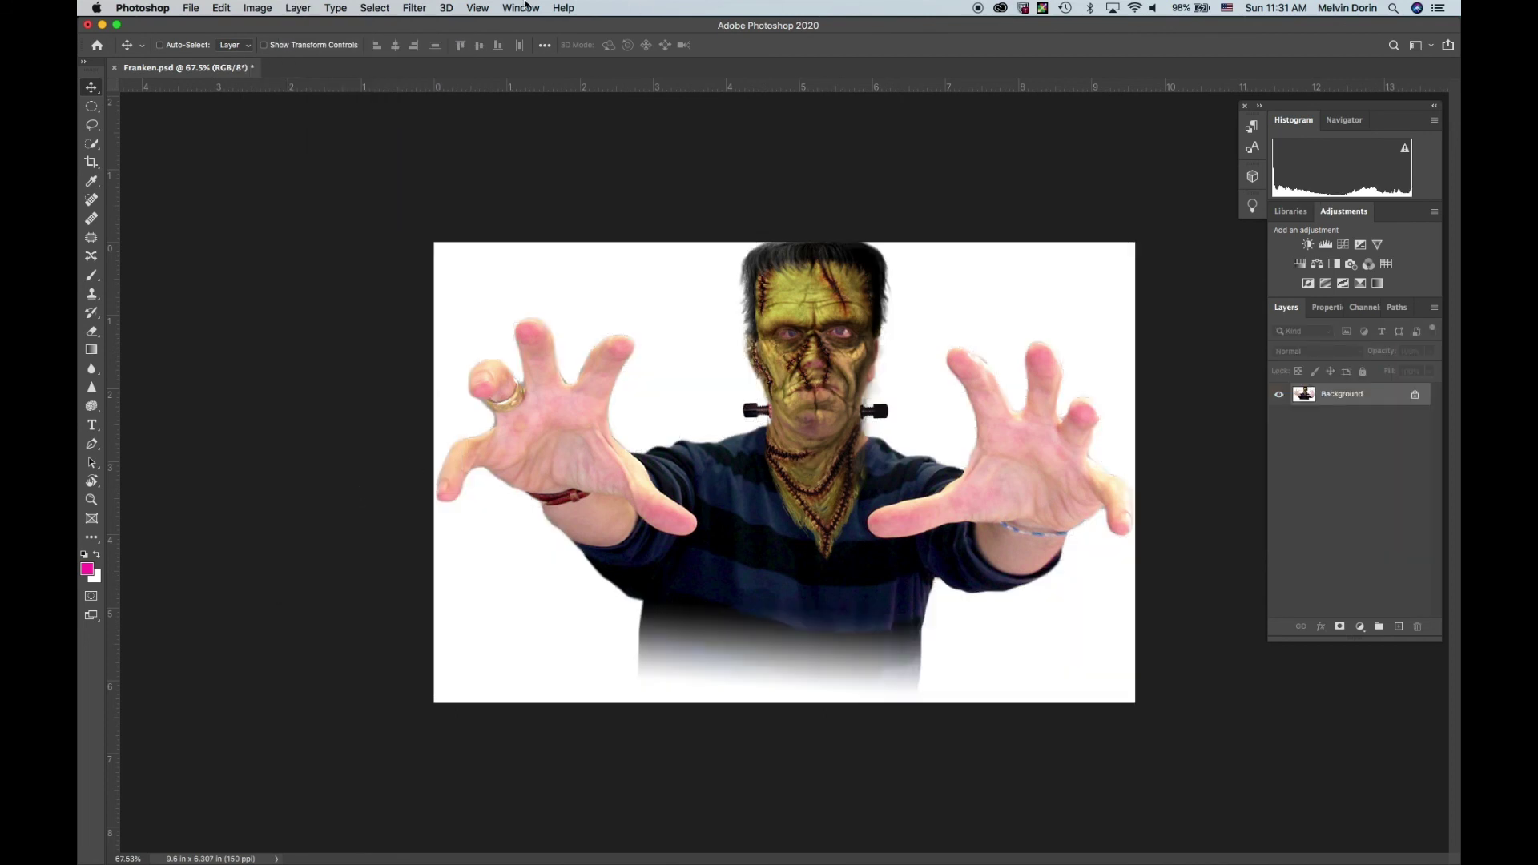
left_click(412, 8)
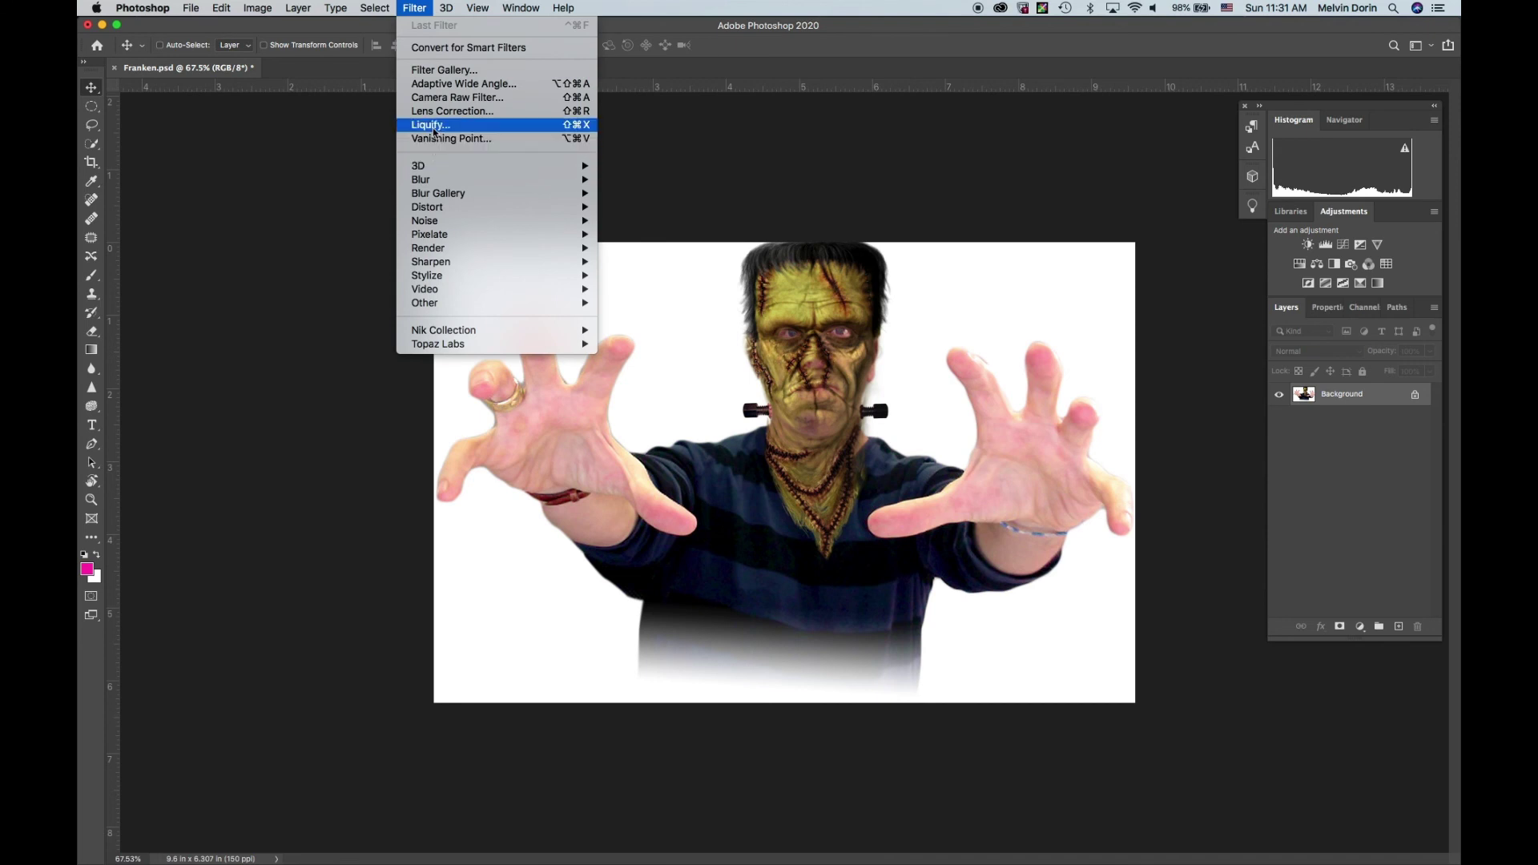
Step: In Liquify, push both brows and eyes downward with a size-150 brush into a squint
left_click(432, 128)
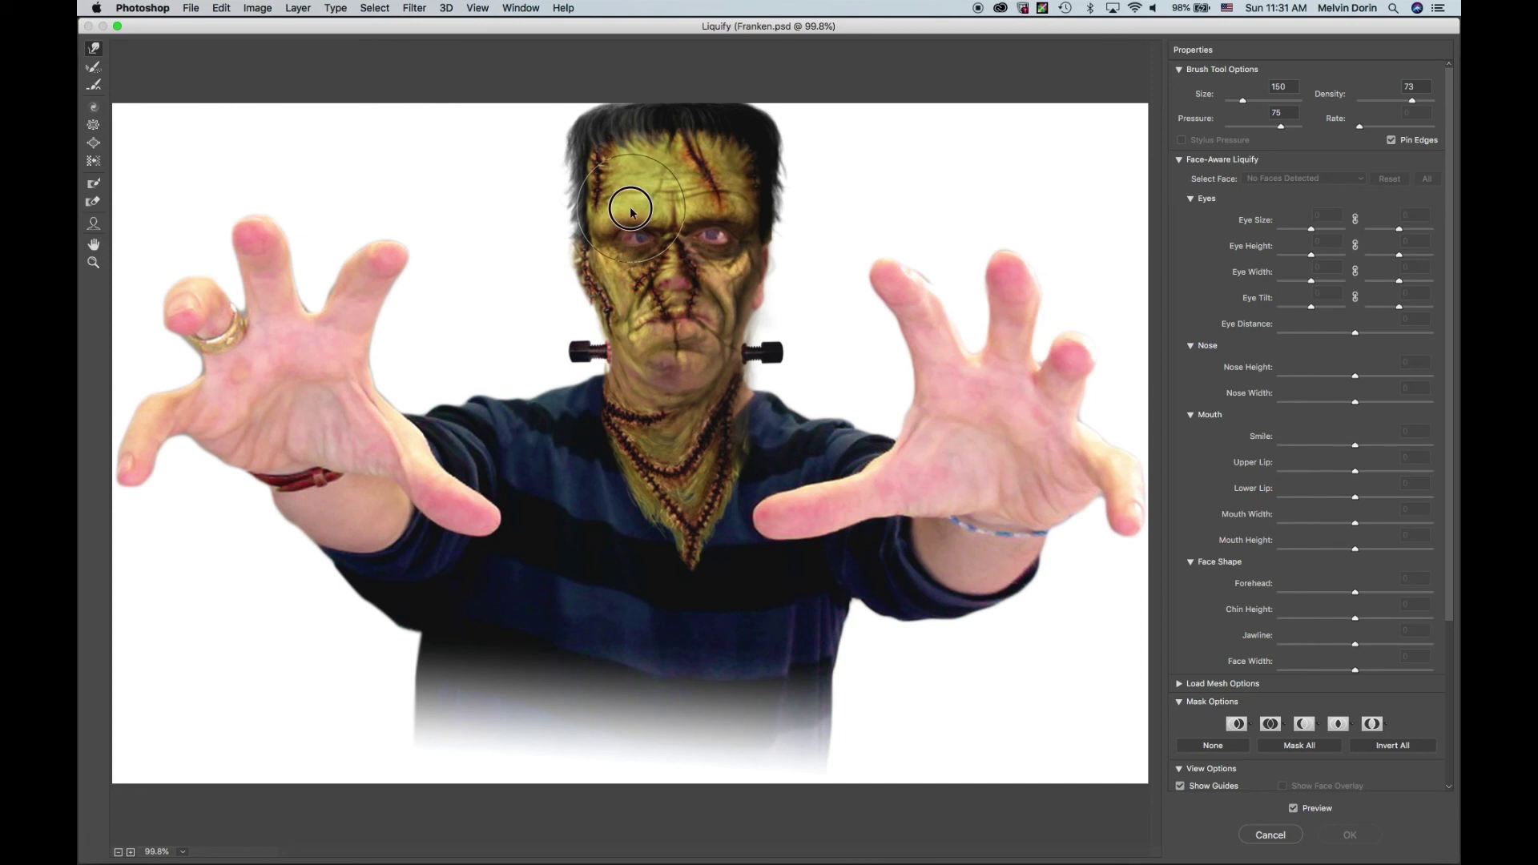
left_click_drag(630, 210, 628, 256)
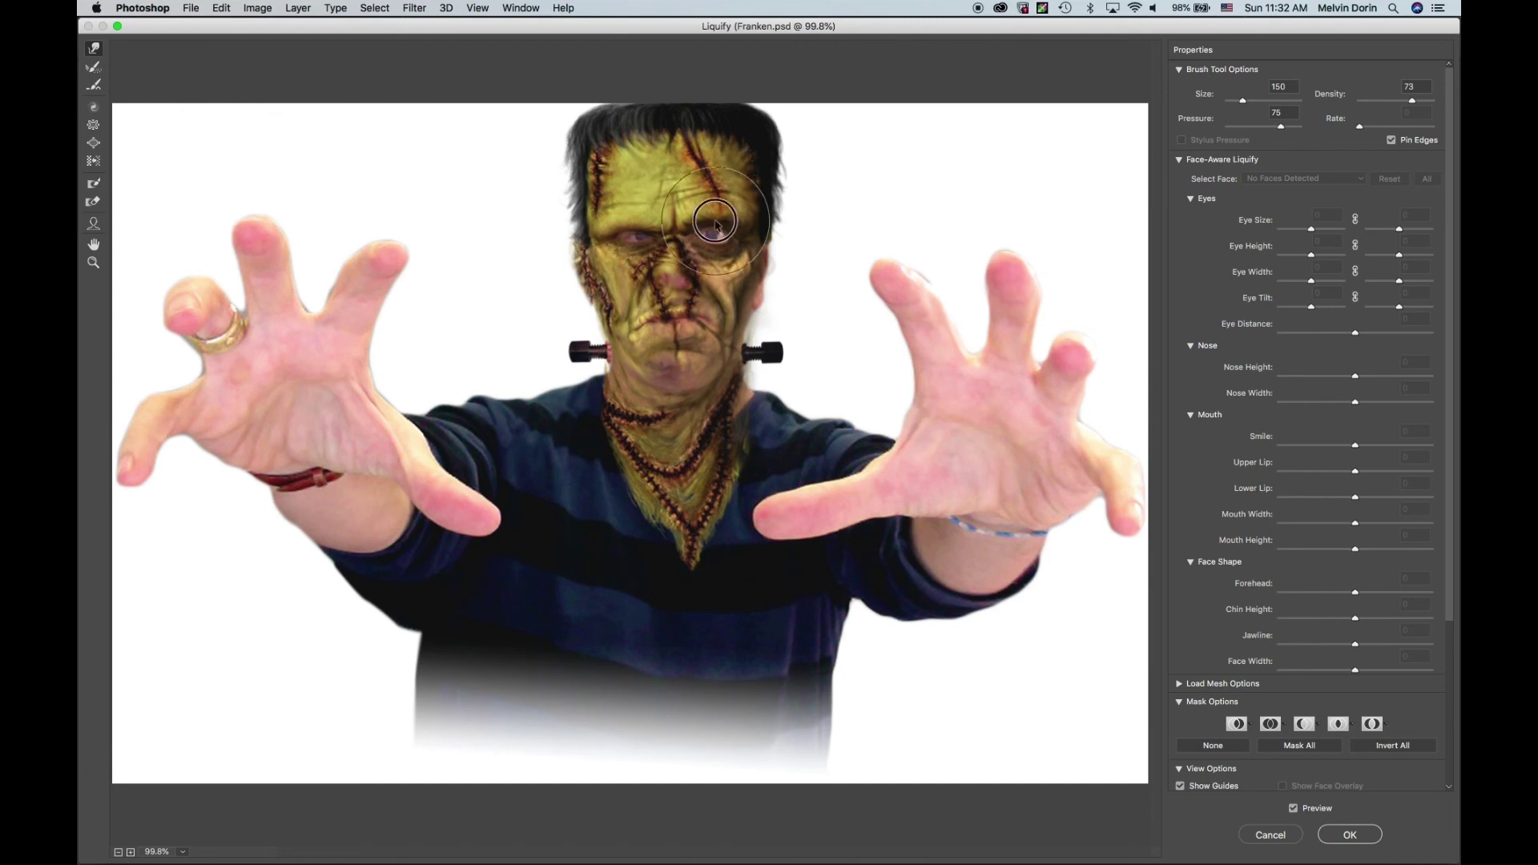
mouse_move(715, 218)
left_mouse_down()
mouse_move(714, 271)
mouse_move(696, 198)
left_mouse_up()
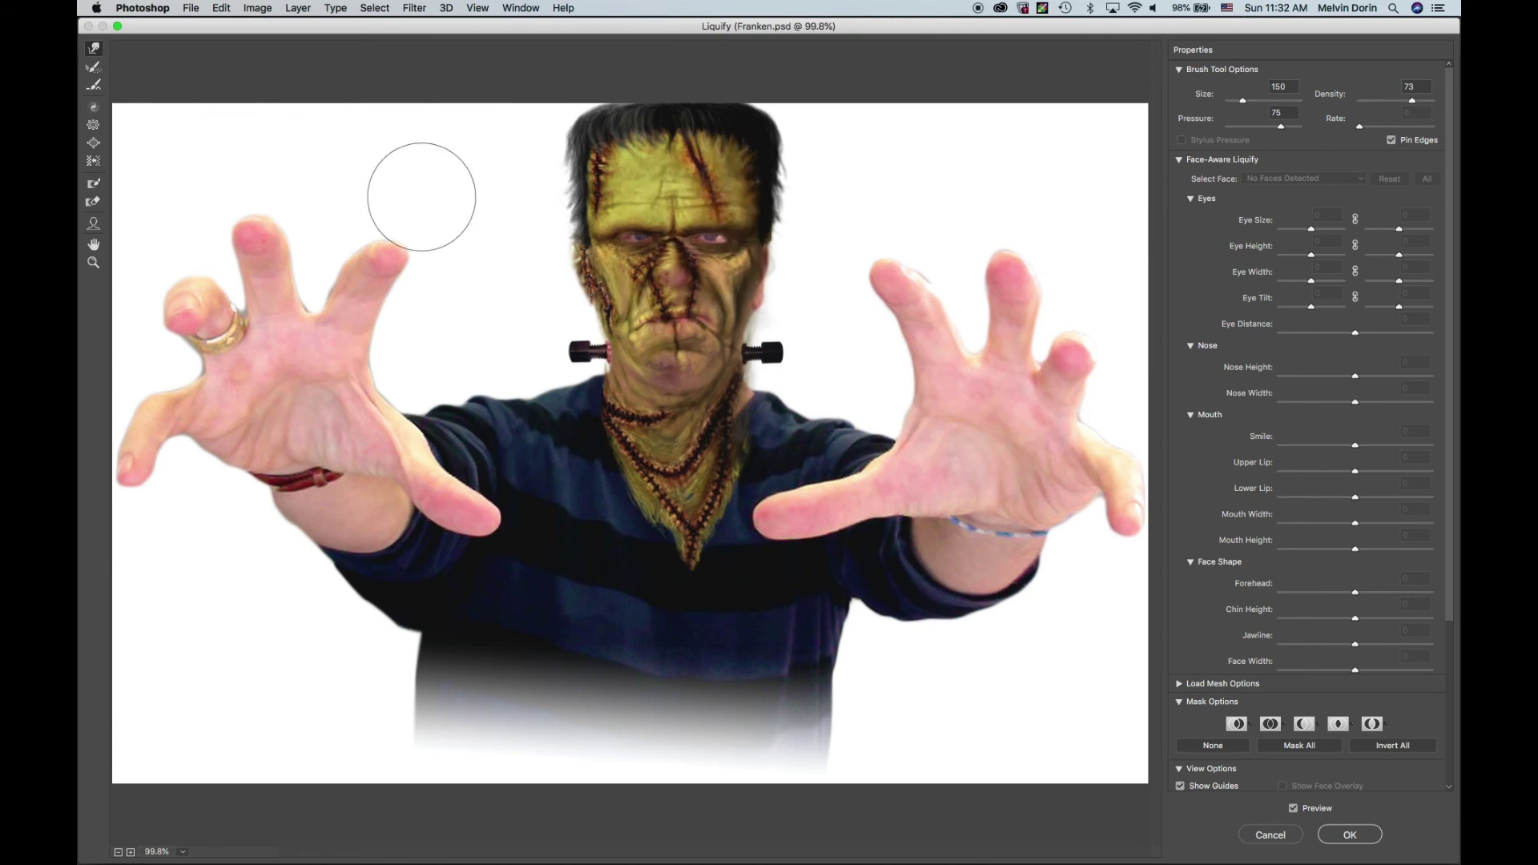